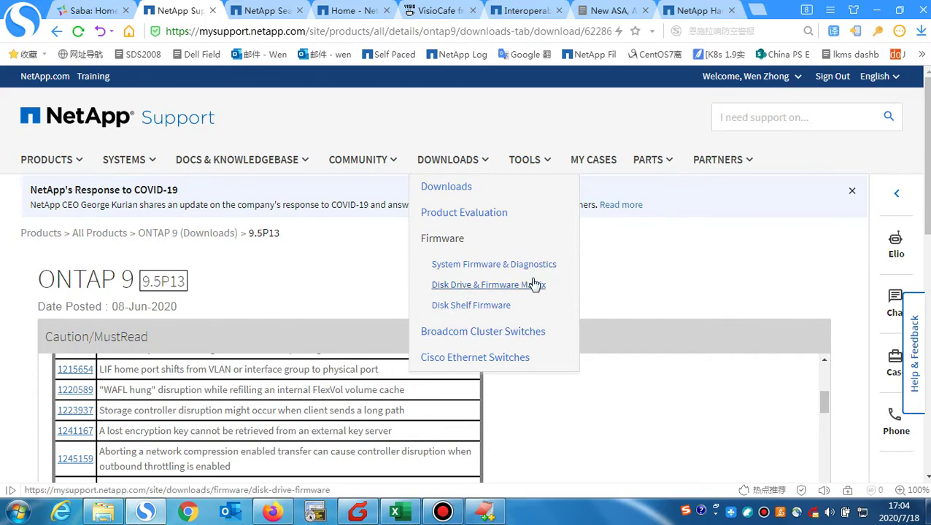
- Open the System Firmware & Diagnostics download page of the NetApp Support site
click(632, 268)
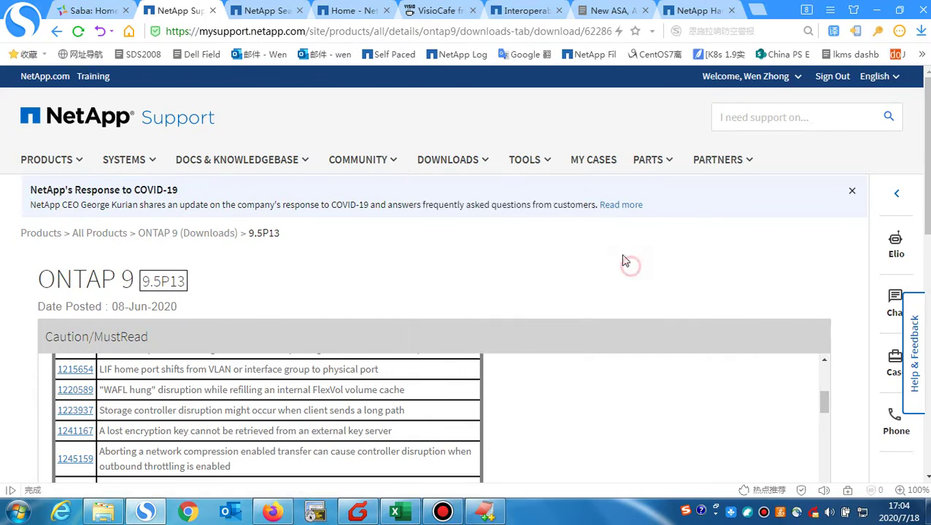
click(539, 162)
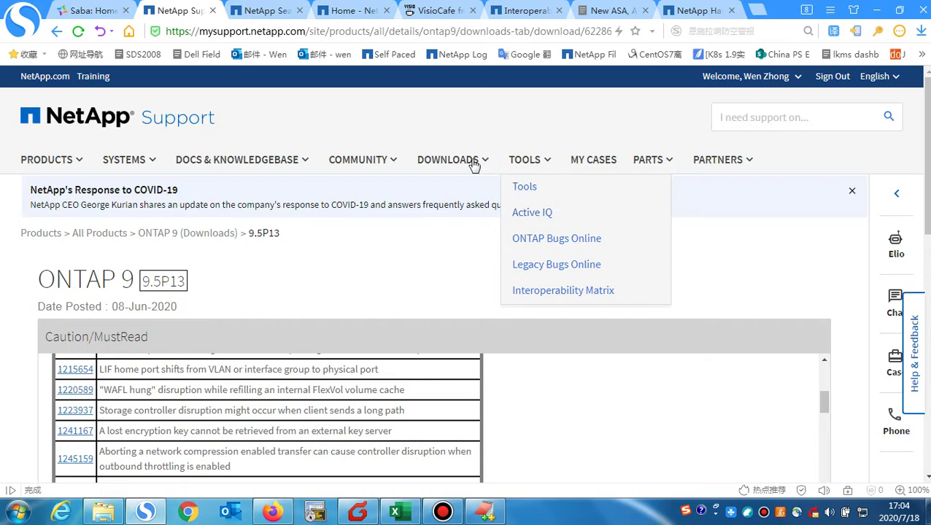
mouse_move(472, 164)
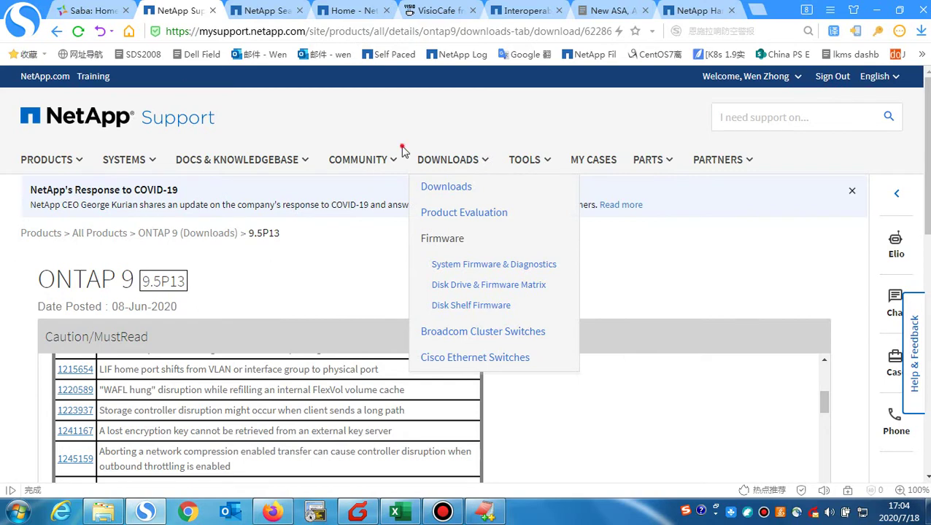
click(459, 267)
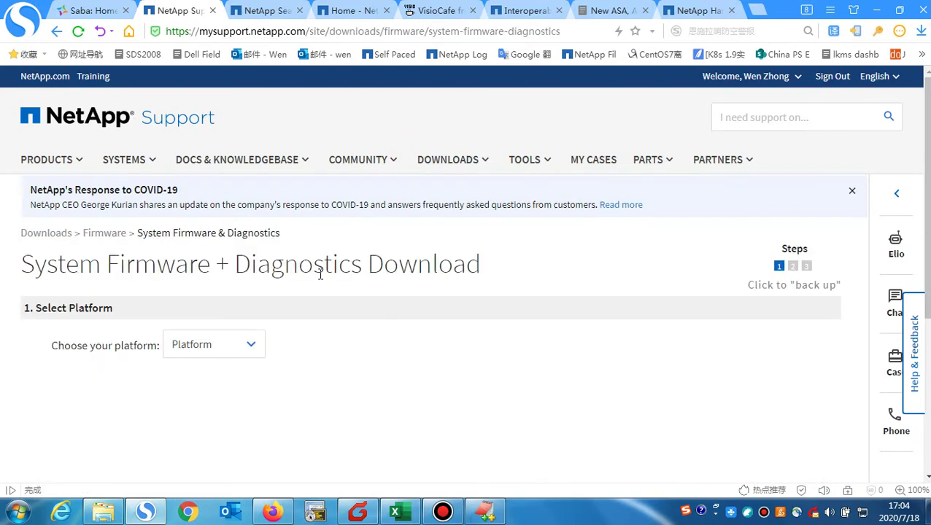
- Choose the AFF-A700s platform and the Service Image type to list the available firmware downloads
click(251, 348)
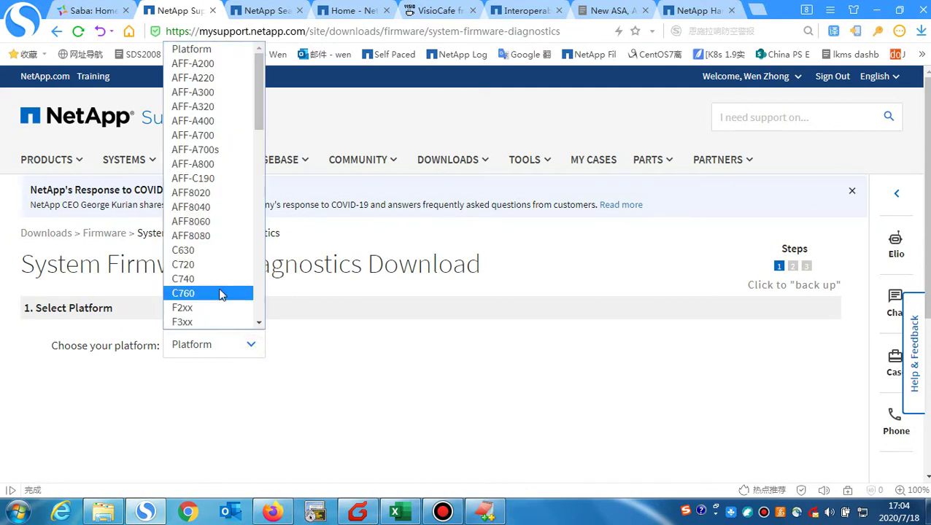
scroll(221, 210, down, 6)
scroll(221, 210, up, 6)
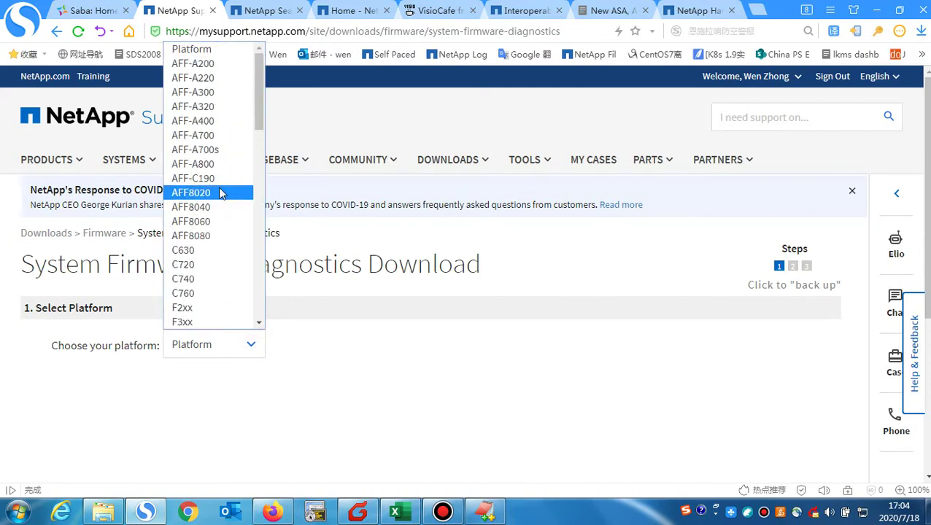
click(197, 148)
scroll(324, 428, down, 1)
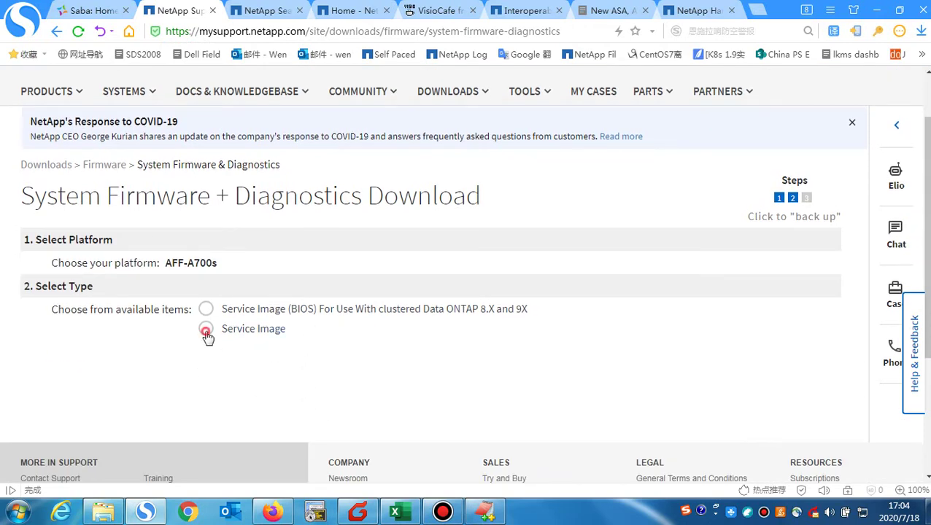
click(207, 334)
scroll(376, 340, down, 3)
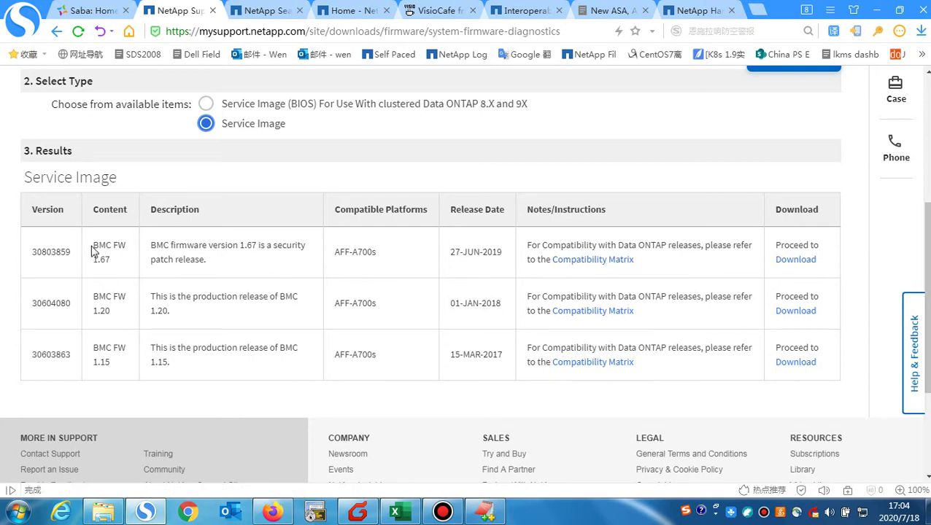
- Open the Compatibility Matrix for the BMC FW 1.67 service image
drag(94, 245, 132, 260)
click(481, 265)
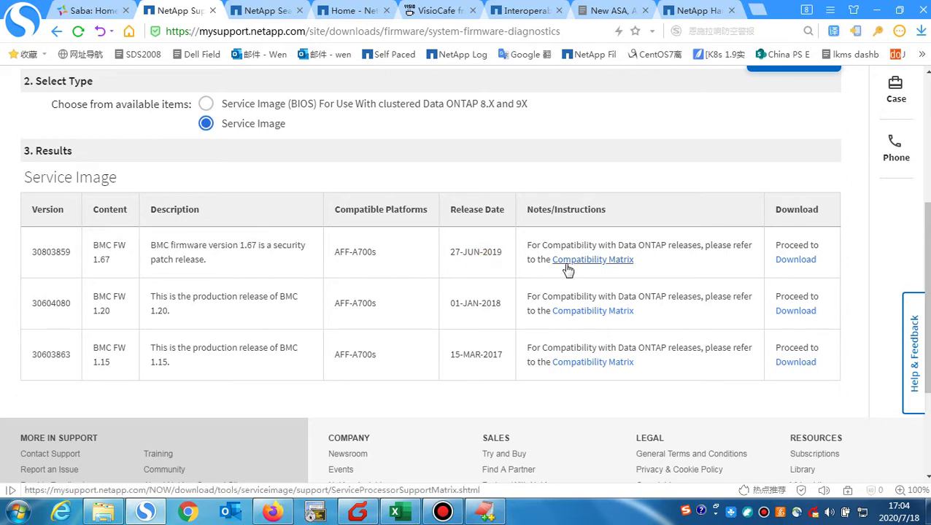
click(568, 266)
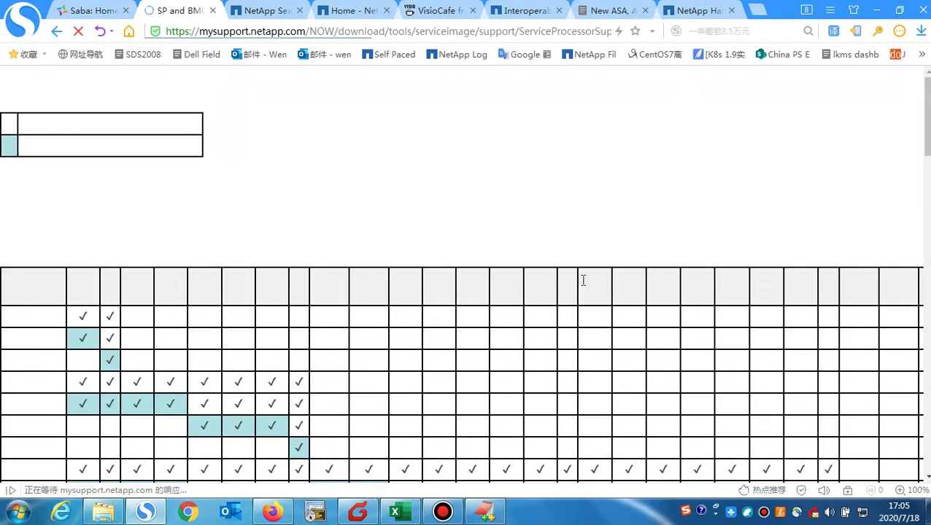
- Examine the SP and BMC Firmware/ONTAP Support Matrix for the BMC releases compatible or bundled with each ONTAP version
scroll(581, 277, down, 1)
scroll(270, 255, up, 2)
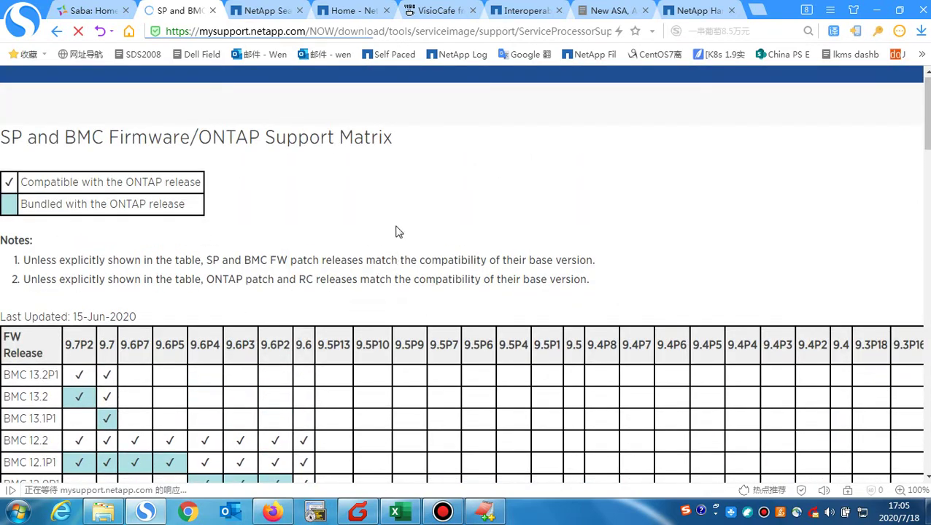
scroll(438, 217, down, 2)
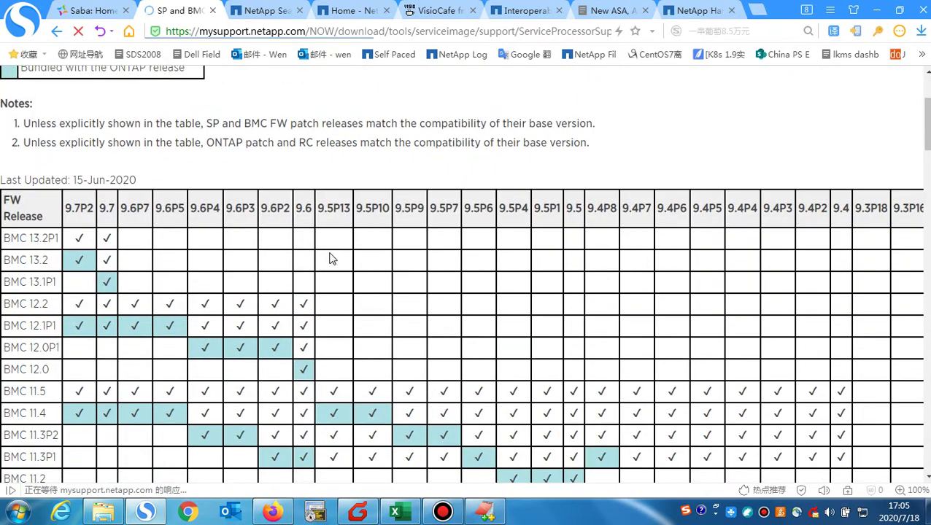
scroll(330, 259, down, 1)
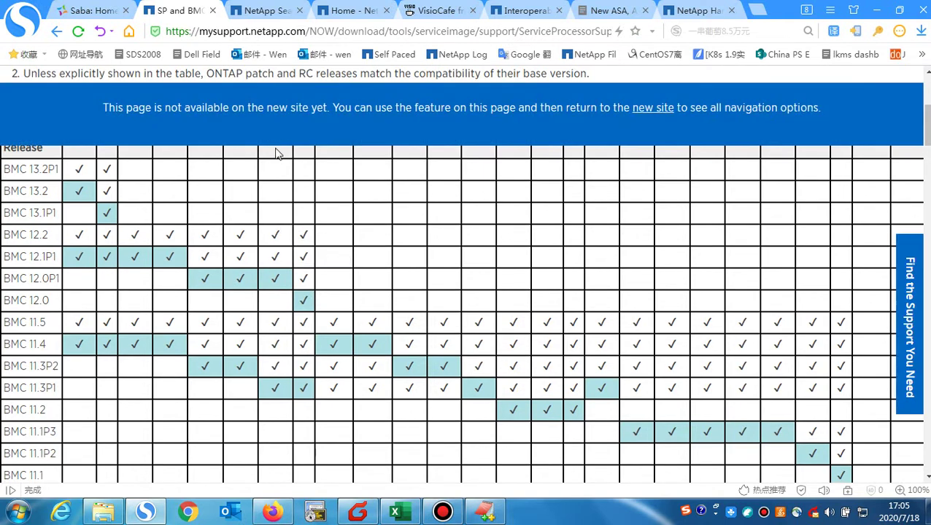
scroll(332, 240, up, 1)
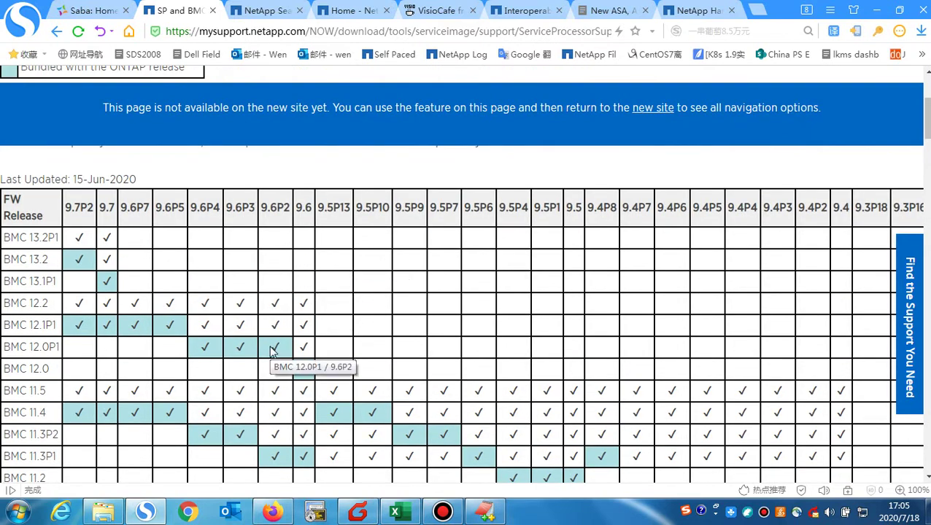
scroll(481, 259, up, 3)
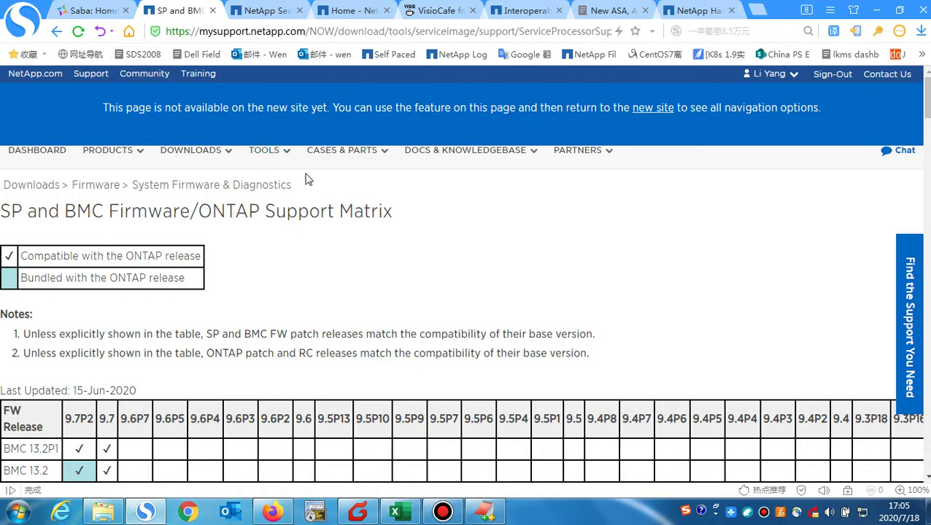
- Switch to EditPlus and review the Learningcenter entry with its URL and description in 常用网站.txt
click(484, 513)
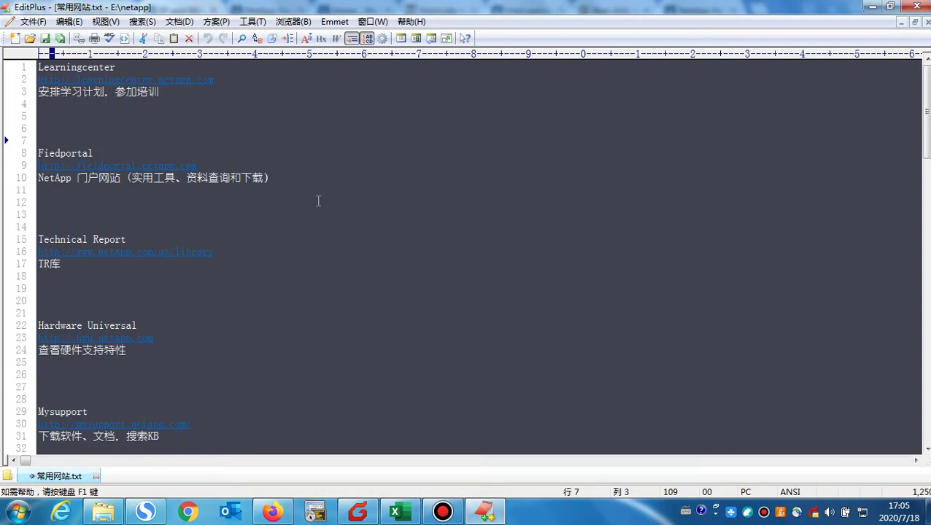
drag(222, 80, 152, 97)
click(49, 113)
click(213, 120)
- Switch back to the browser and open the course "Deploying a SolidFire Storage Cluster" from the LearningCenter search suggestions
click(146, 513)
click(93, 11)
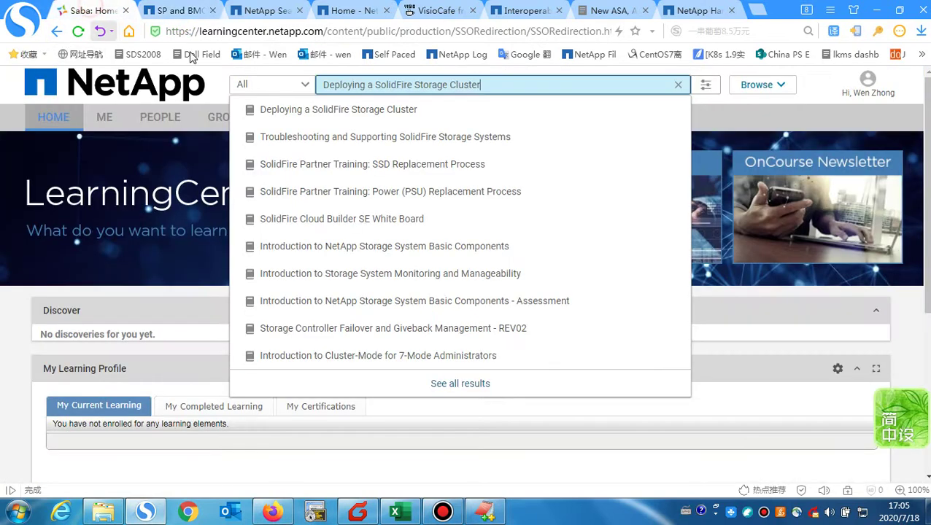
click(735, 403)
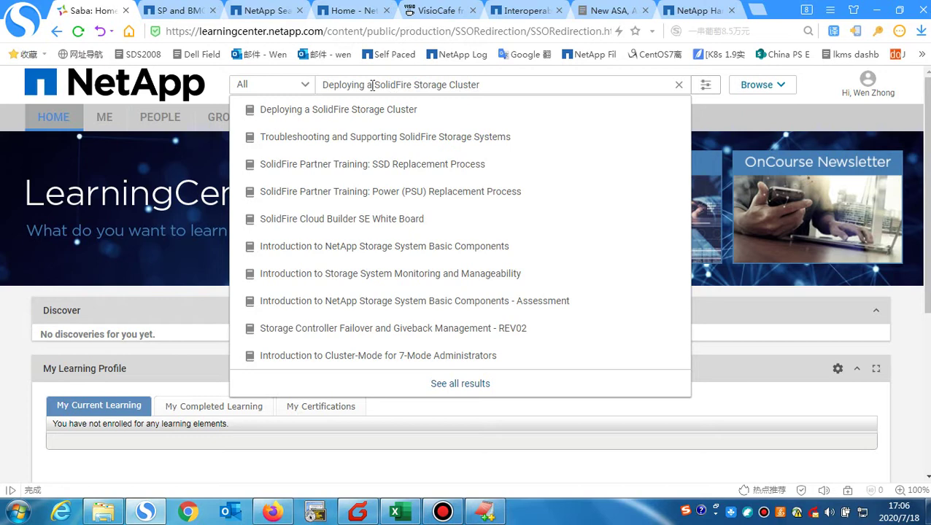
click(340, 111)
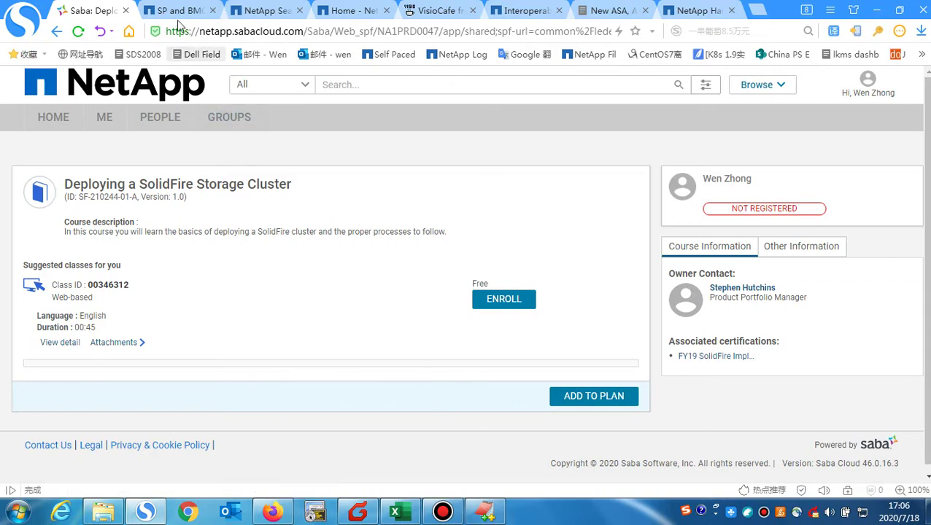
- Bring up the NetApp library page and review the Technical Report entry of 常用网站.txt in EditPlus
click(177, 10)
click(267, 15)
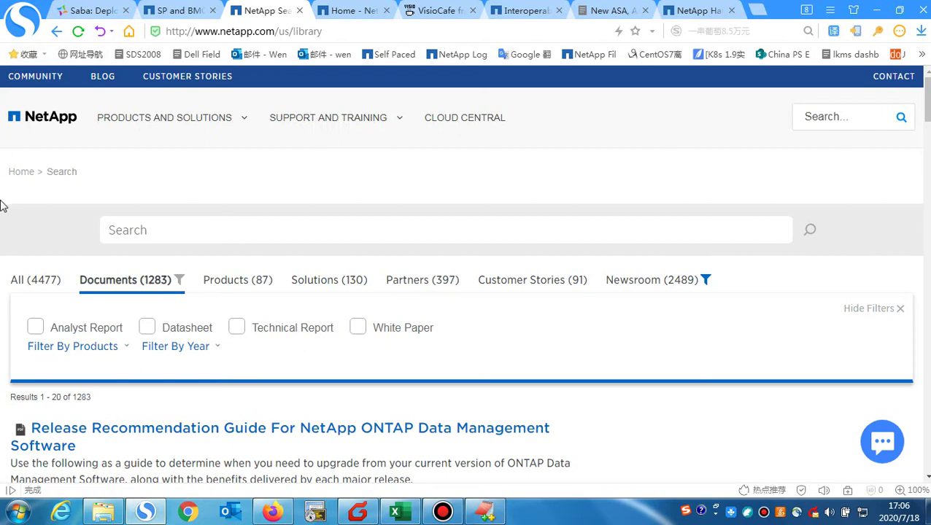
click(484, 510)
click(293, 277)
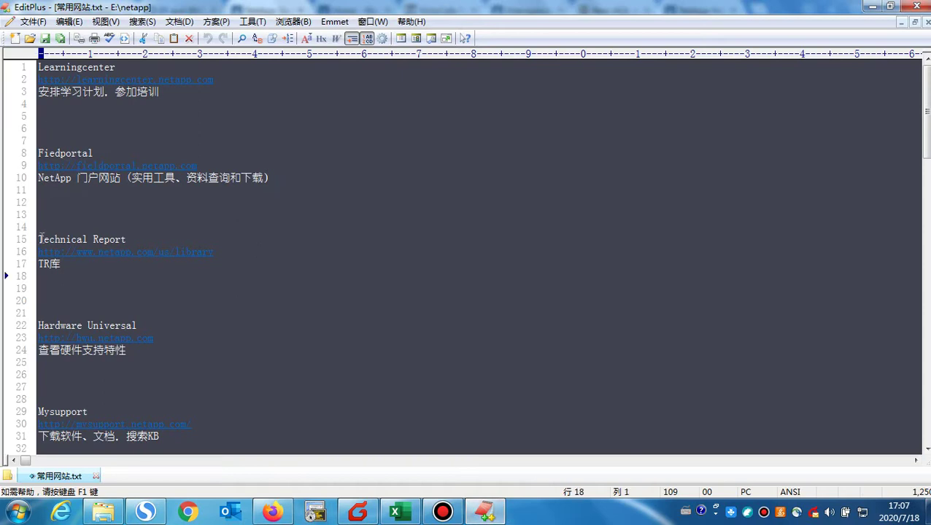
drag(39, 236, 130, 241)
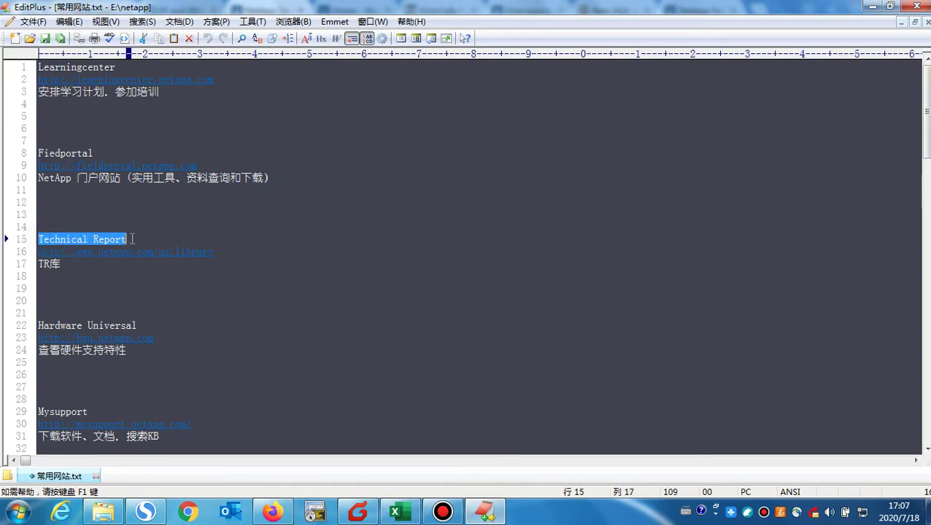
click(317, 313)
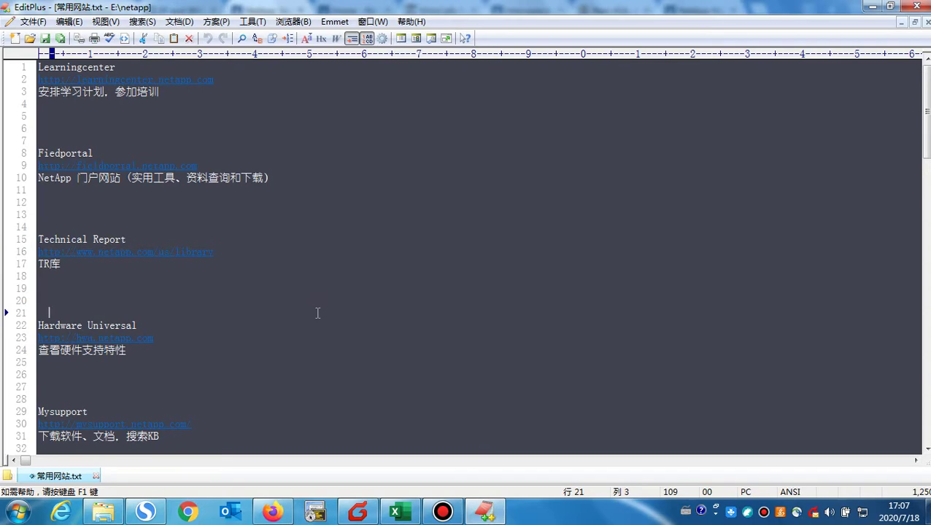
click(482, 513)
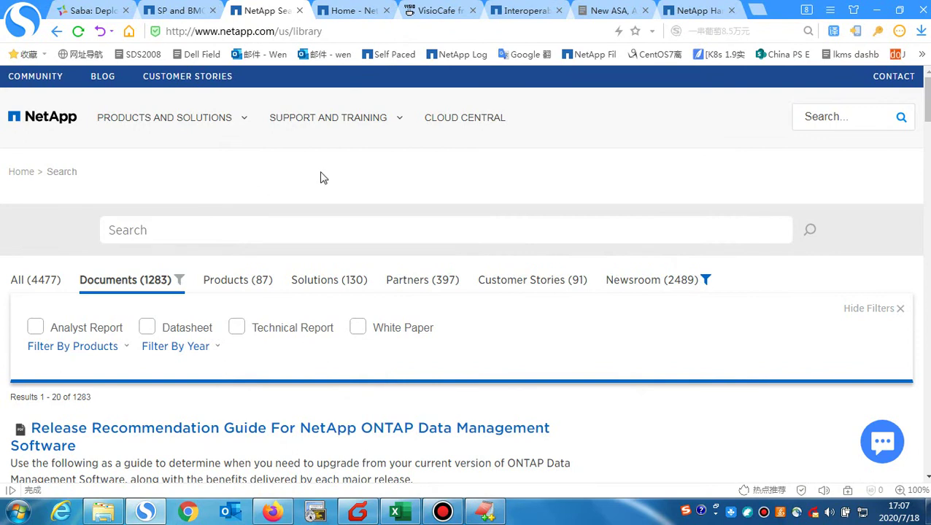
- Browse the documents in the NetApp library and open the SANtricity Snapshot guide TR-4747, dismissing the phone download offer
click(144, 231)
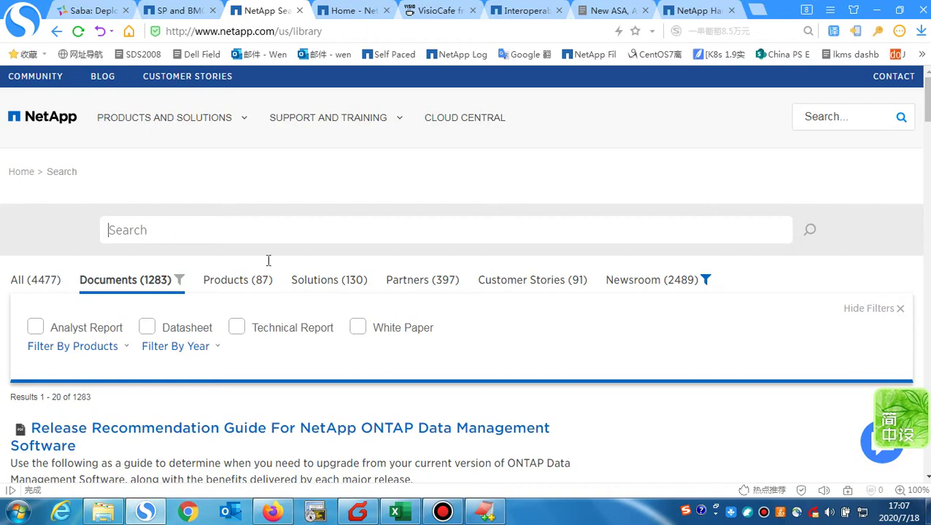
scroll(623, 405, down, 3)
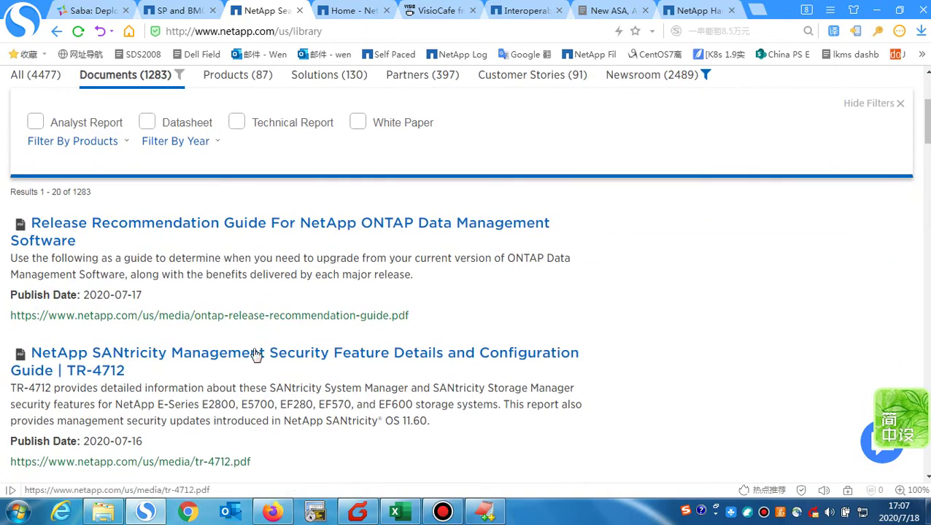
scroll(286, 355, down, 6)
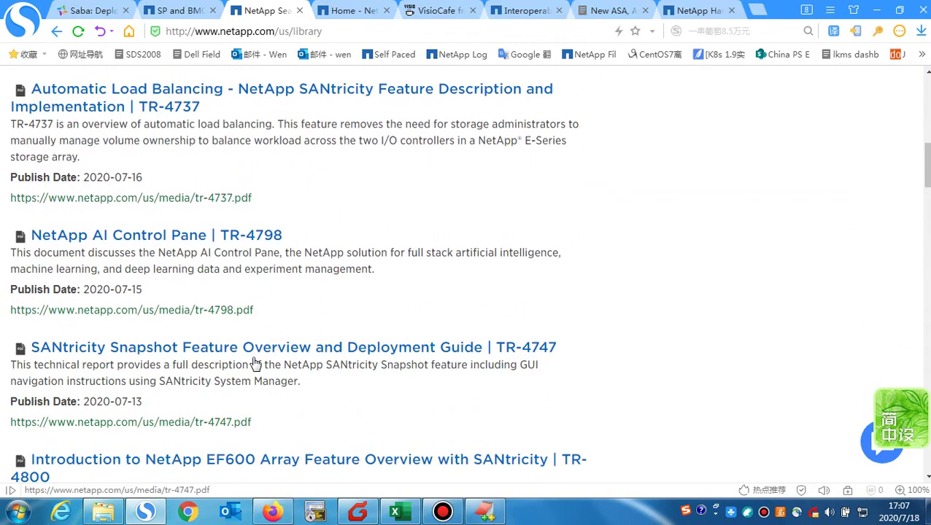
scroll(302, 386, down, 6)
scroll(297, 386, up, 5)
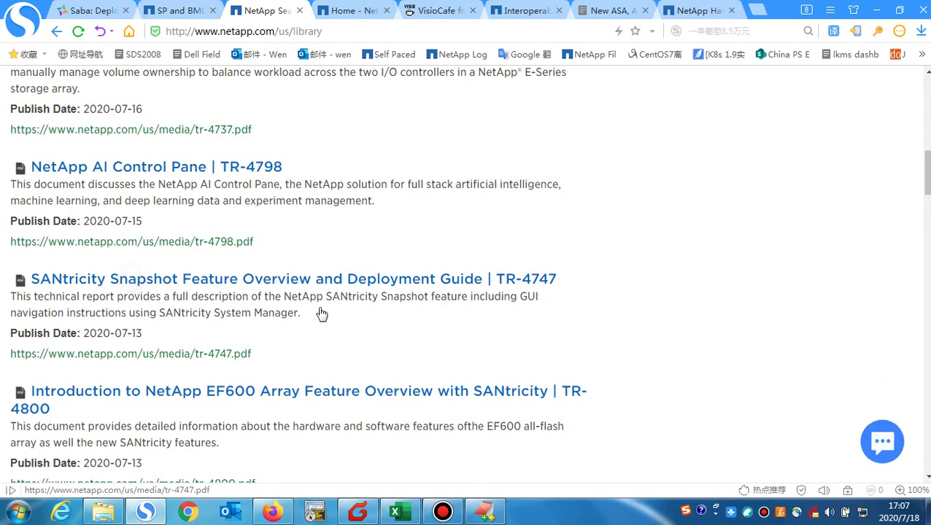
click(475, 284)
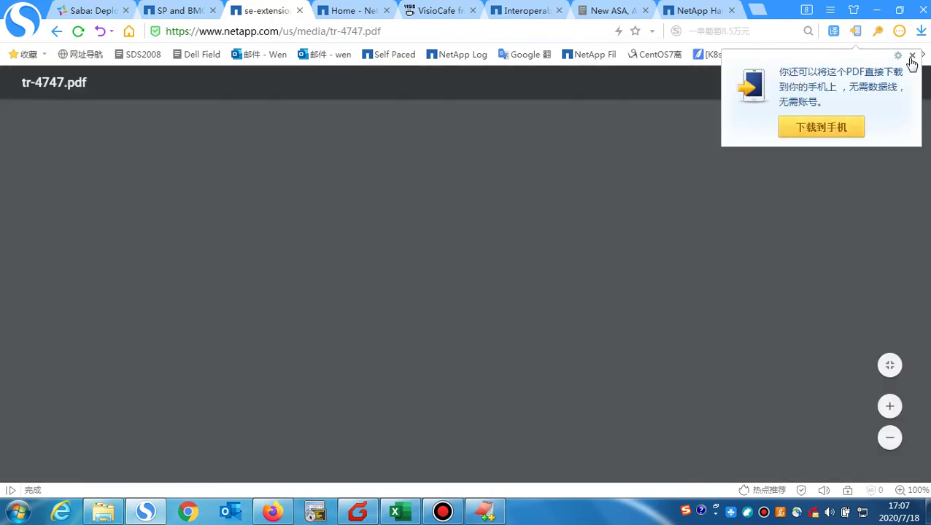
click(912, 57)
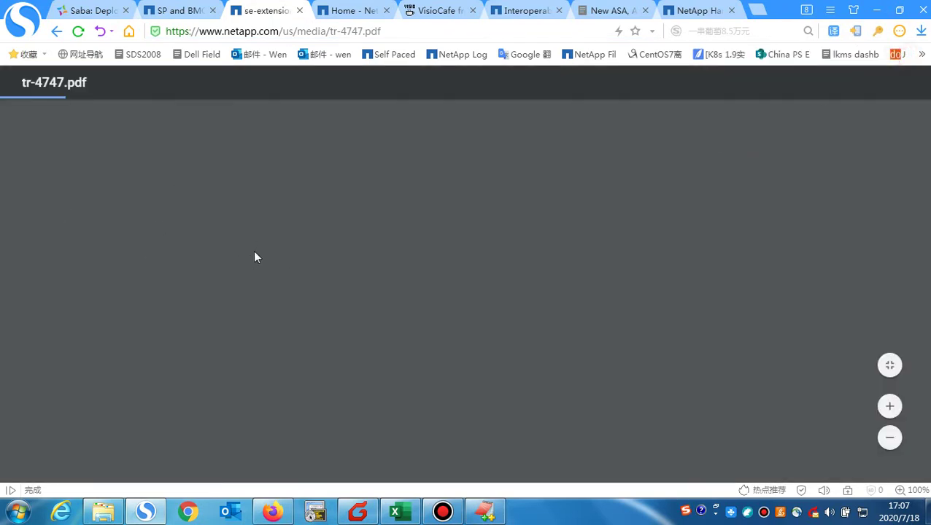
- Check the website list in EditPlus again and return to the browser
click(485, 510)
click(316, 263)
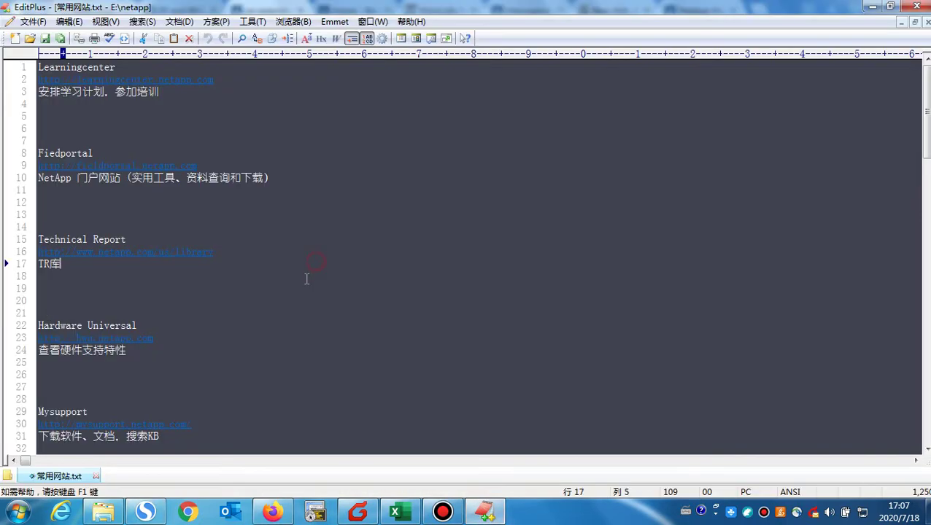
click(485, 511)
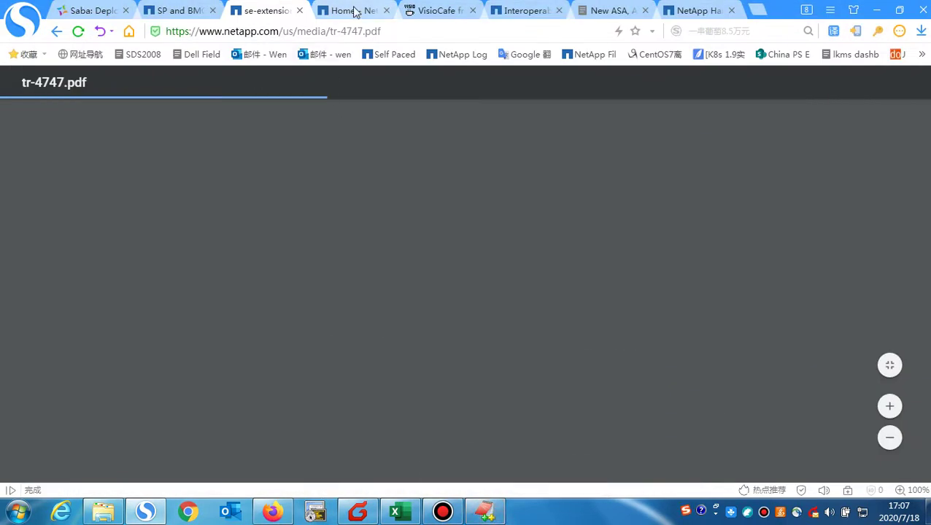
- Bring up the NetApp Knowledge Base home page and look through its search box and product categories
click(353, 12)
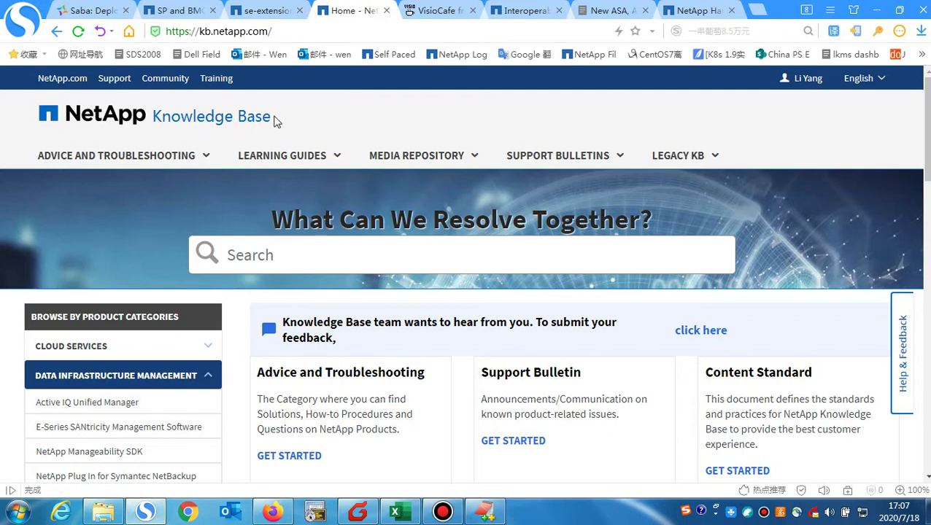
click(241, 256)
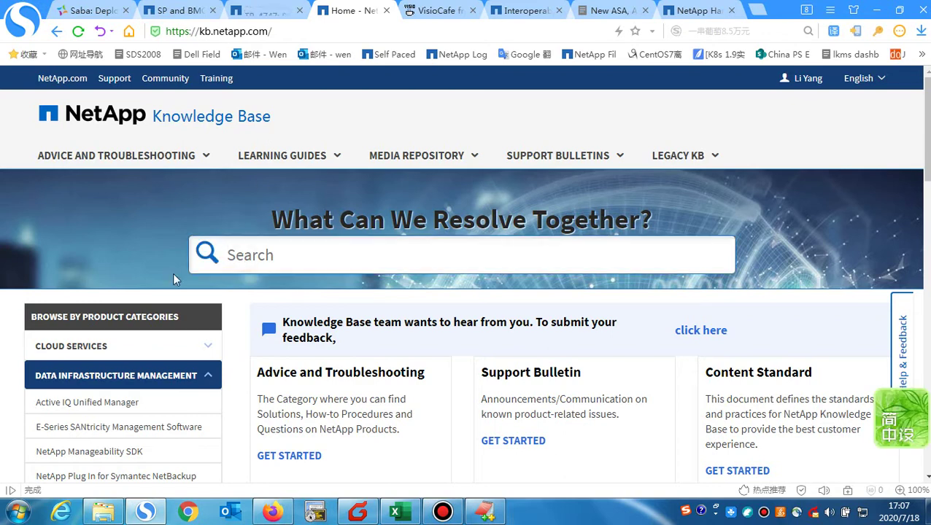
scroll(244, 258, down, 2)
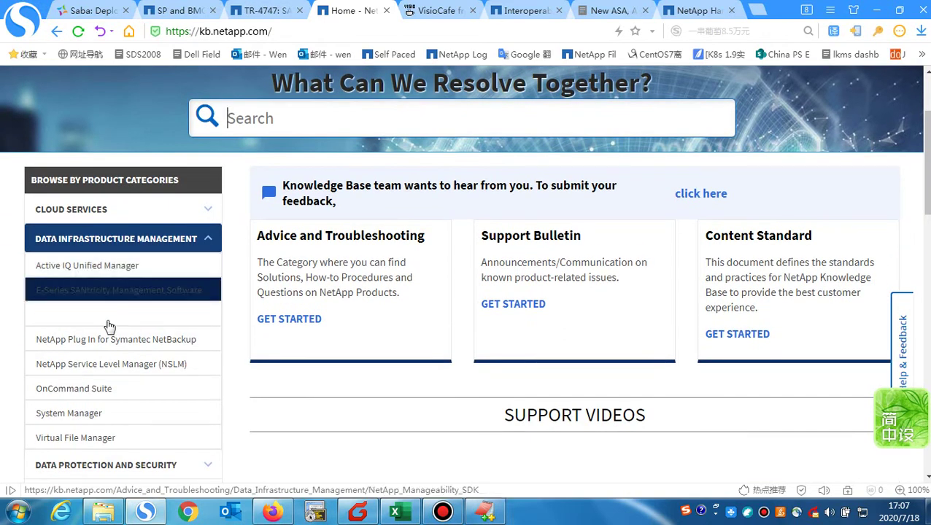
- Look over the product categories on the Knowledge Base home page and search the Knowledge Base for fas8200
scroll(276, 328, down, 3)
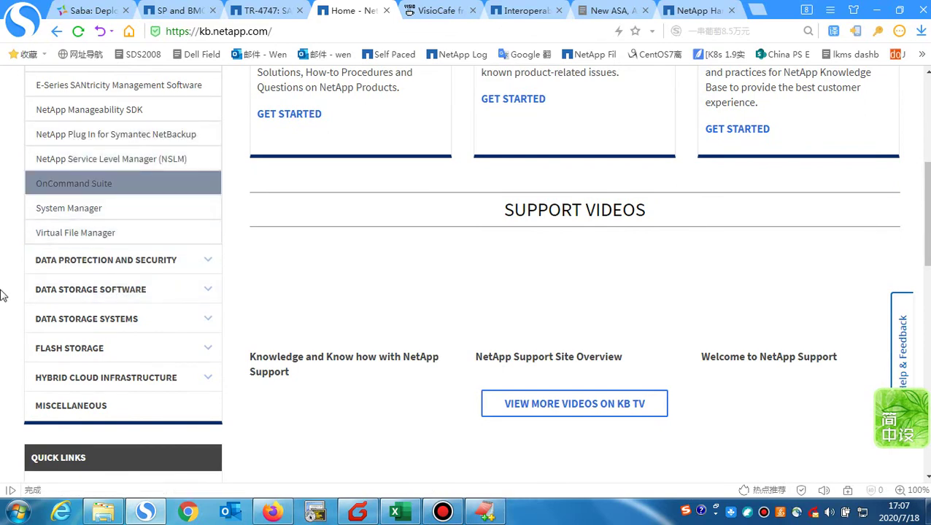
scroll(5, 298, down, 3)
scroll(198, 259, up, 10)
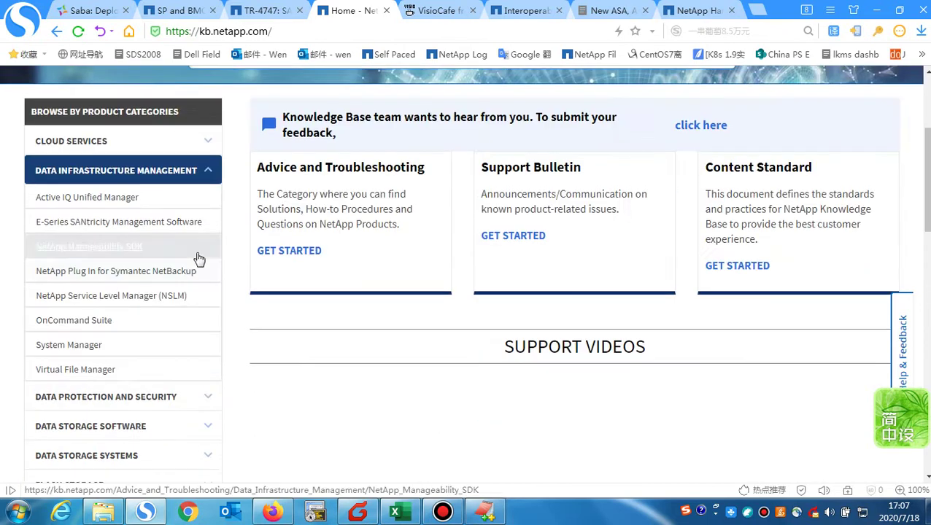
click(295, 257)
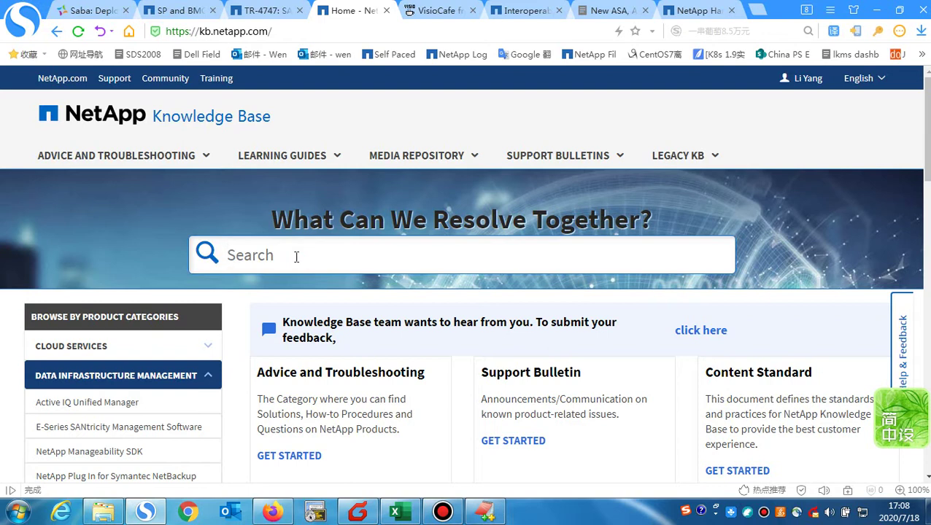
text(fas)
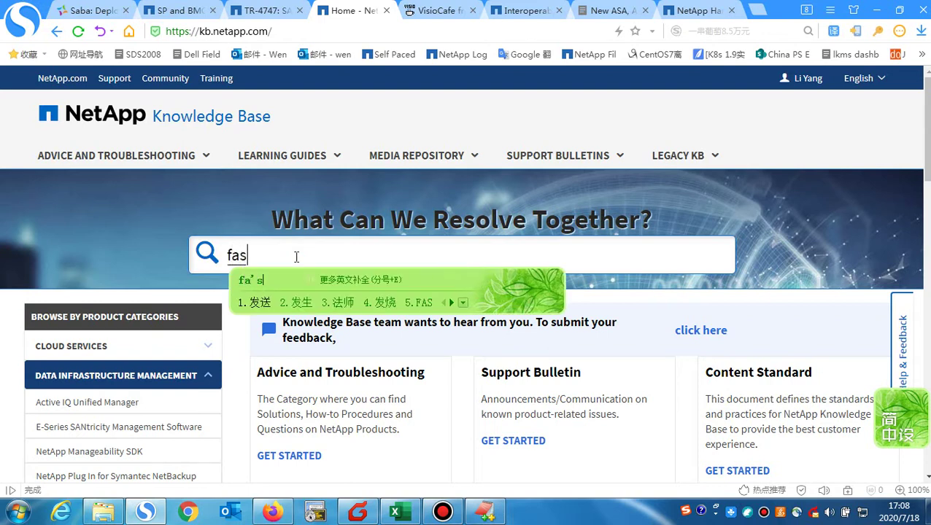
key(Return)
text(8200)
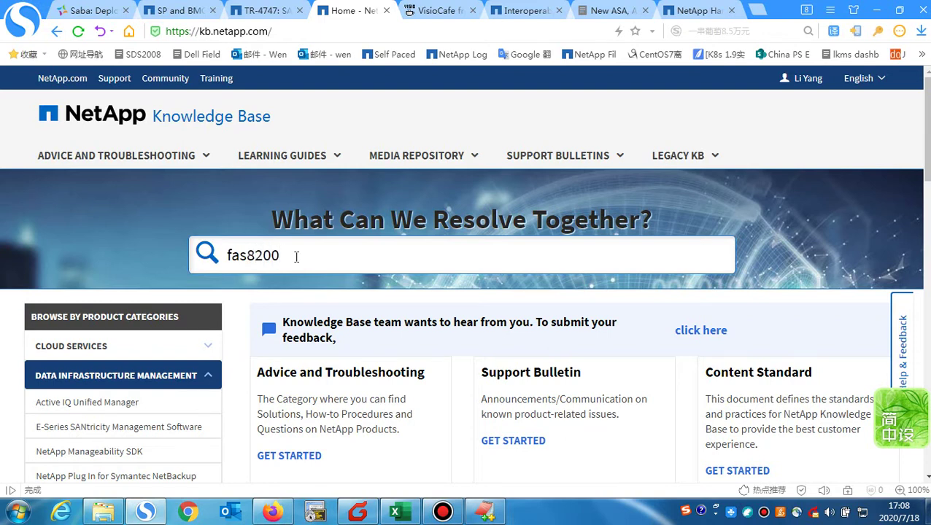
key(Return)
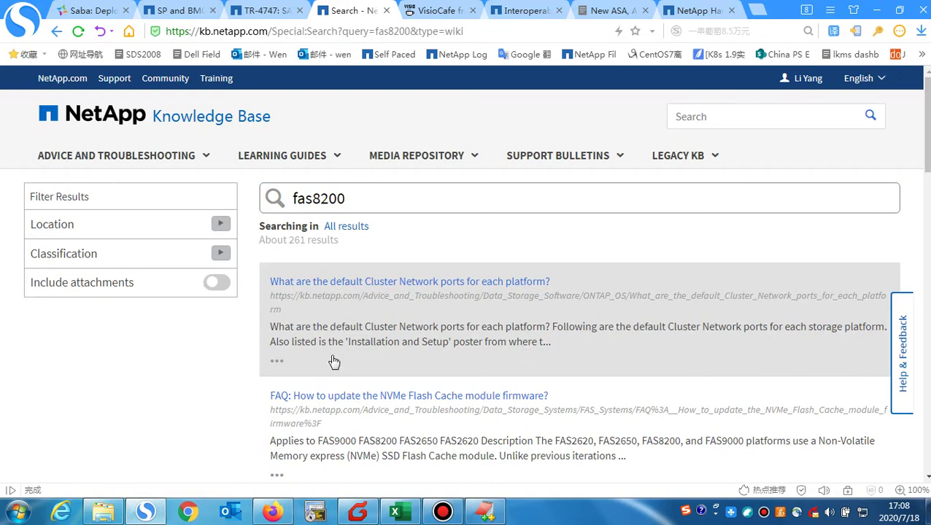
- Look through the articles in the fas8200 search results and return to the start of the results page
scroll(183, 386, down, 2)
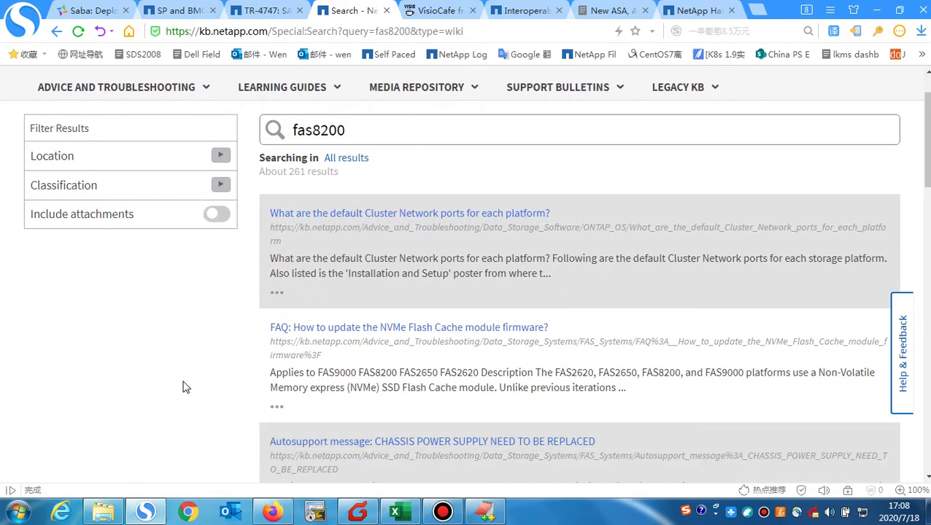
scroll(202, 350, down, 1)
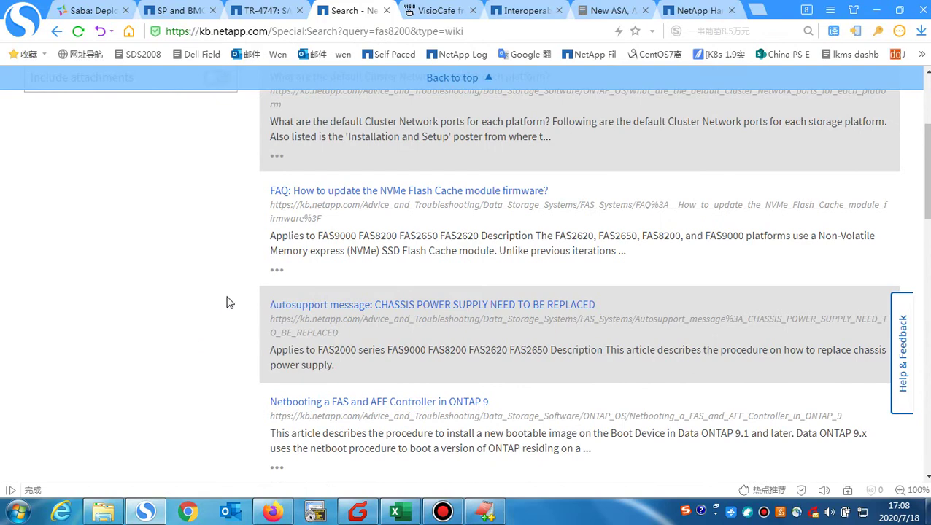
scroll(213, 314, down, 1)
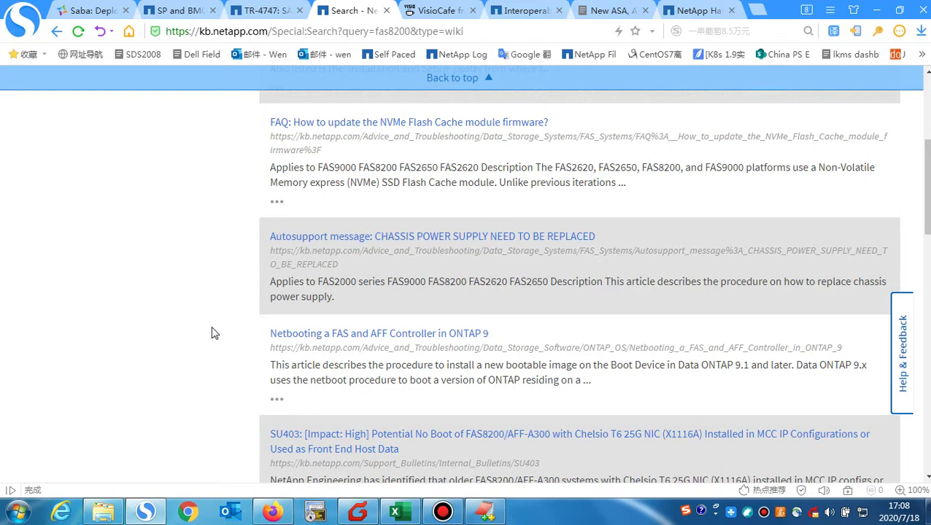
scroll(212, 333, down, 1)
scroll(212, 333, down, 1)
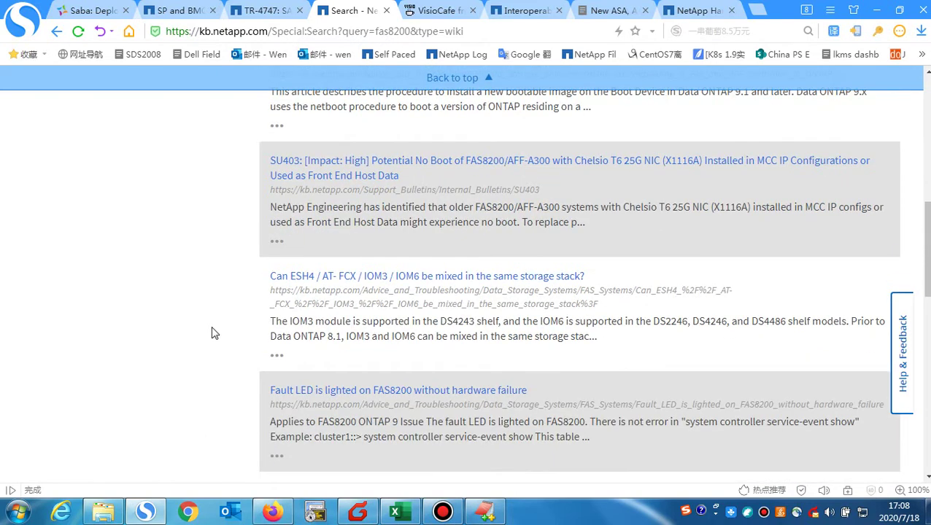
scroll(218, 317, up, 5)
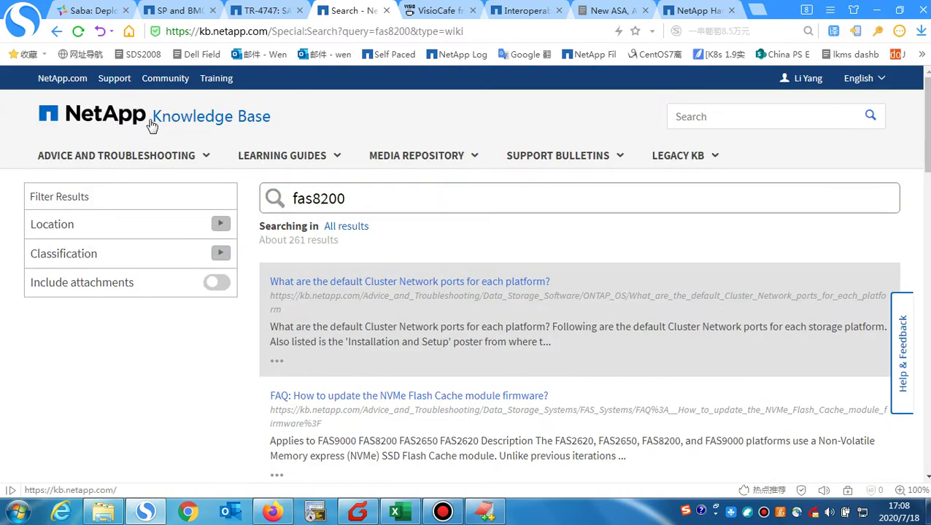
- Bring up the TR-4747 SANtricity Snapshot guide again and skim its table of contents and introduction
click(254, 16)
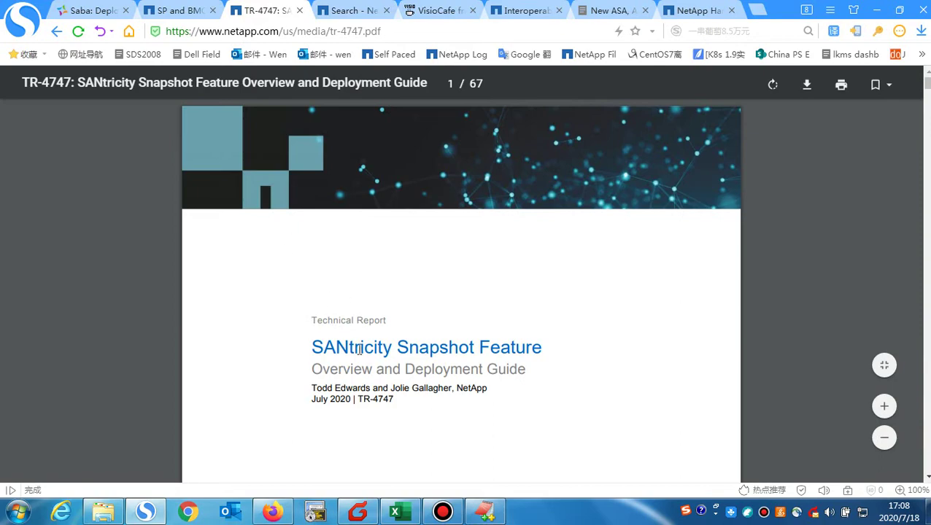
scroll(307, 333, down, 18)
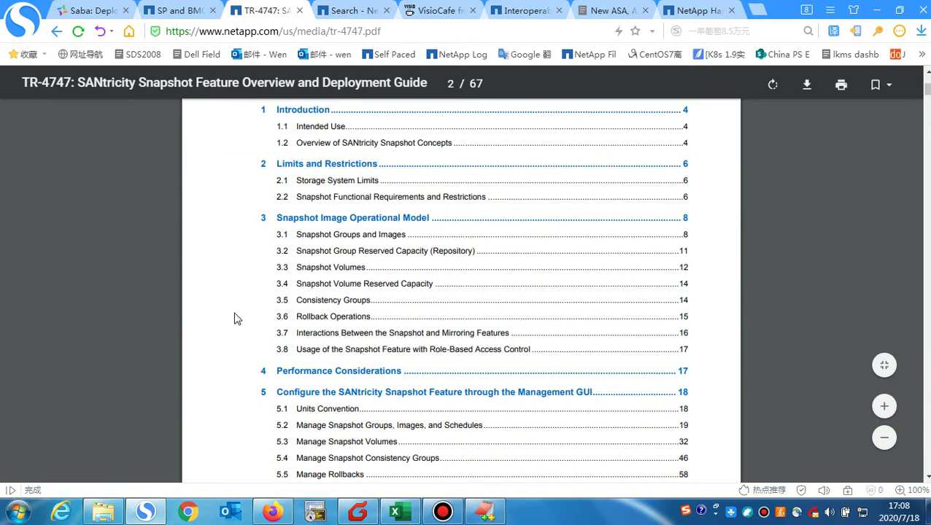
scroll(380, 325, down, 8)
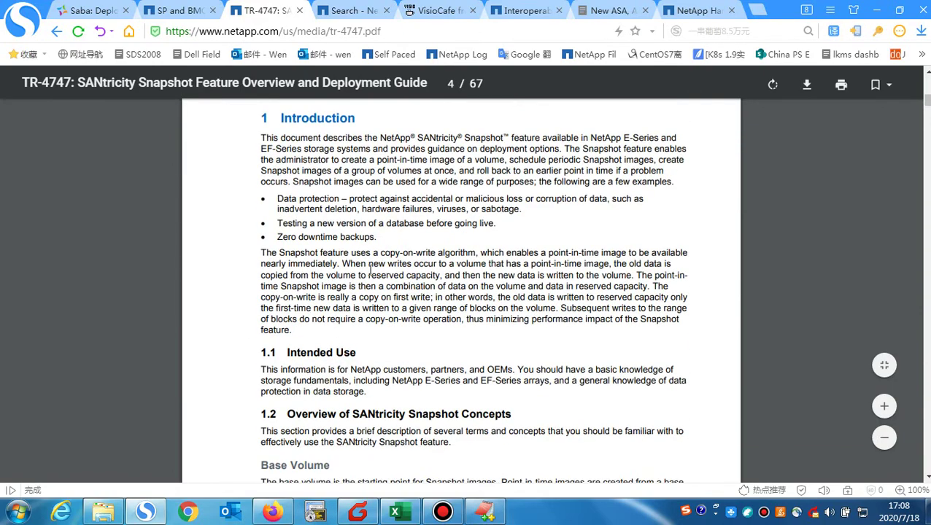
scroll(371, 270, up, 5)
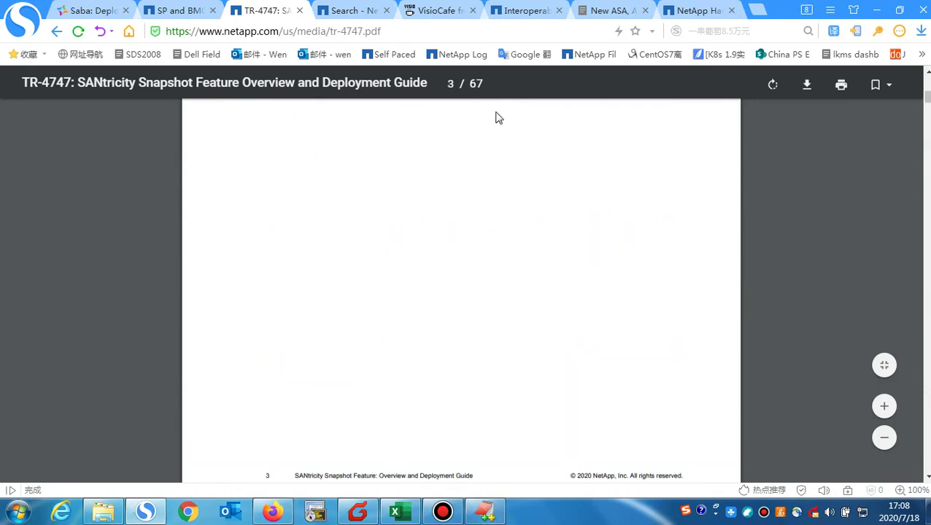
- Go past the open VisioCafe NetApp stencils and Interoperability pages and bring up the Hardware Universe home page
click(436, 11)
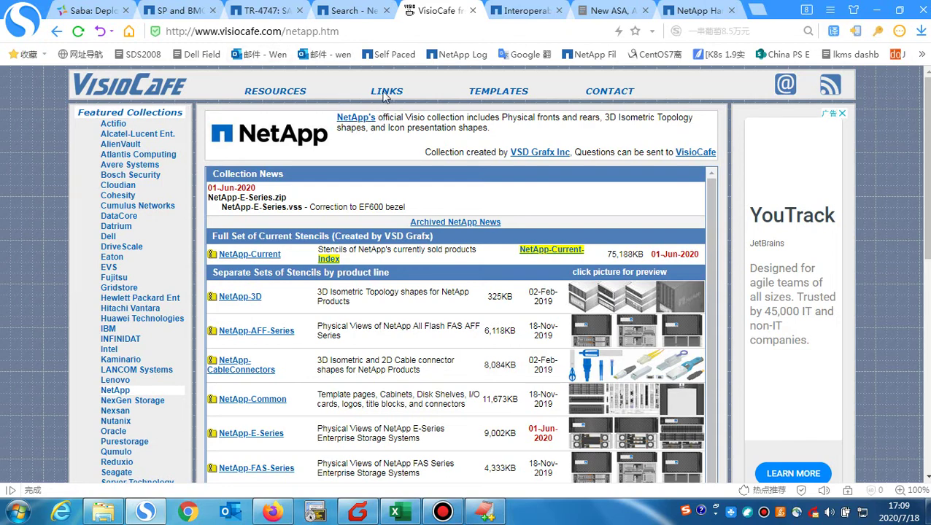
click(520, 14)
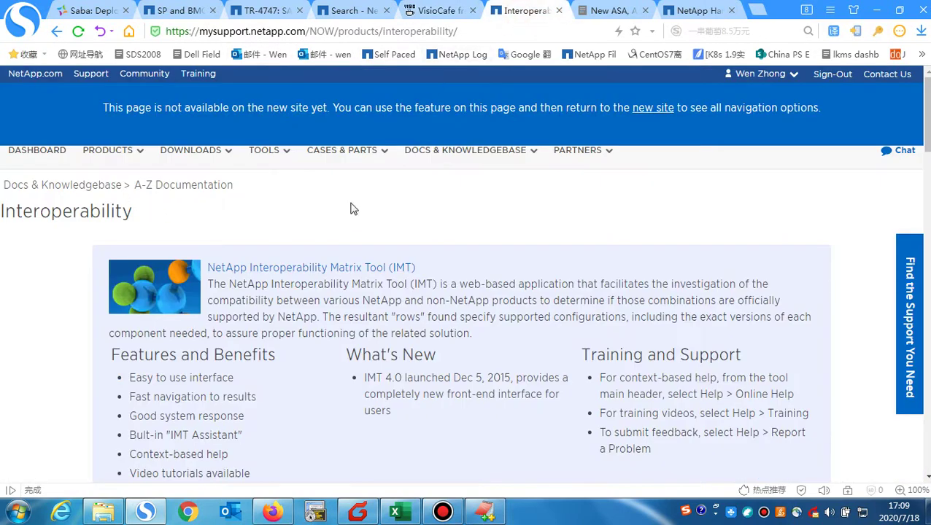
click(691, 10)
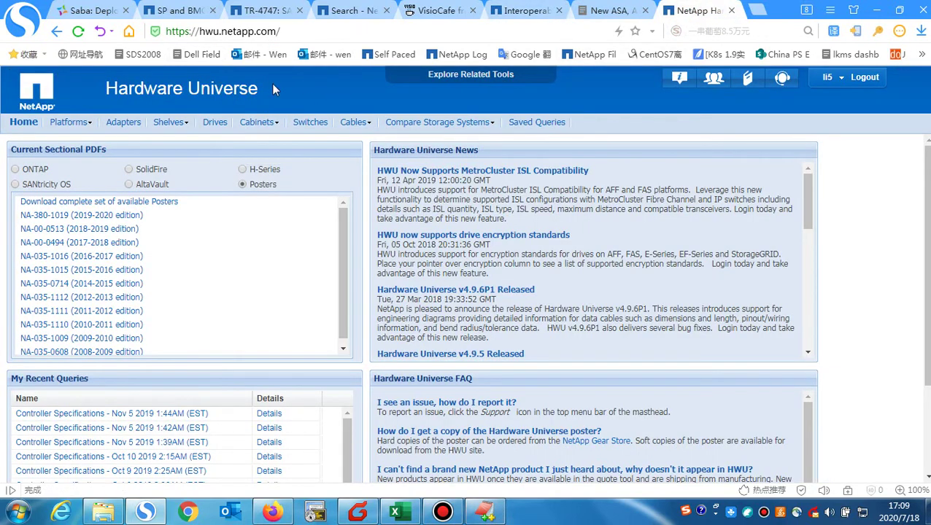
- Review the Hardware Universal entry of 常用网站.txt in EditPlus and return to the Hardware Universe page in the browser
click(484, 510)
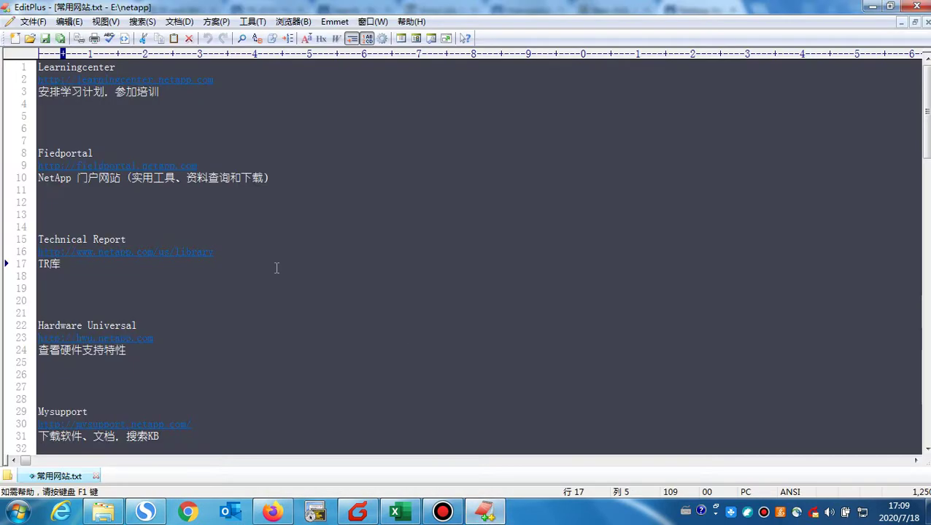
drag(161, 303, 40, 302)
drag(183, 314, 38, 315)
click(128, 325)
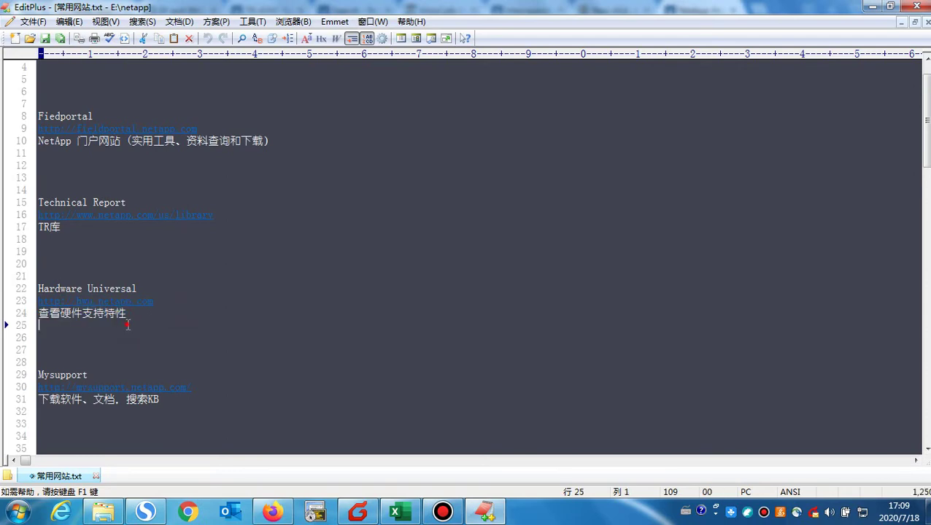
click(484, 511)
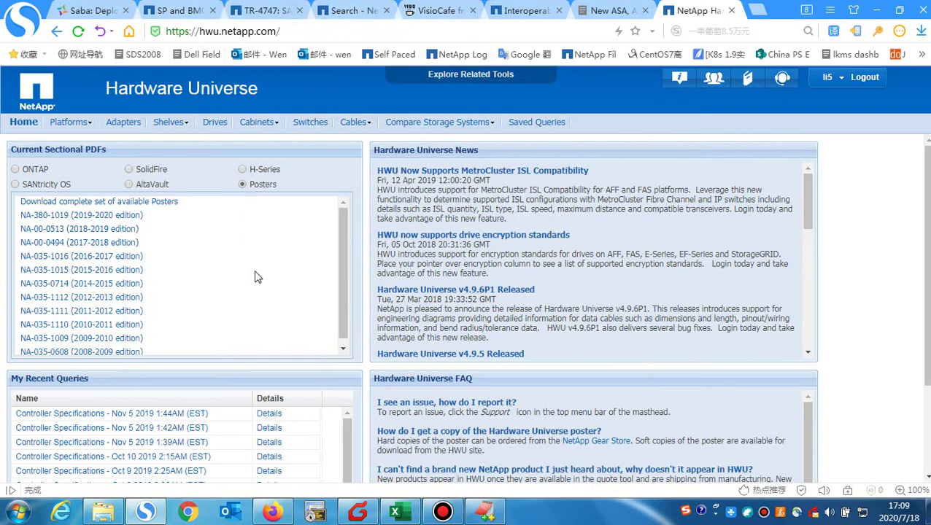
- Open the All-Flash FAS (AFF) platform filters, set them to Start with Platforms, and look through the AFF models
mouse_move(89, 124)
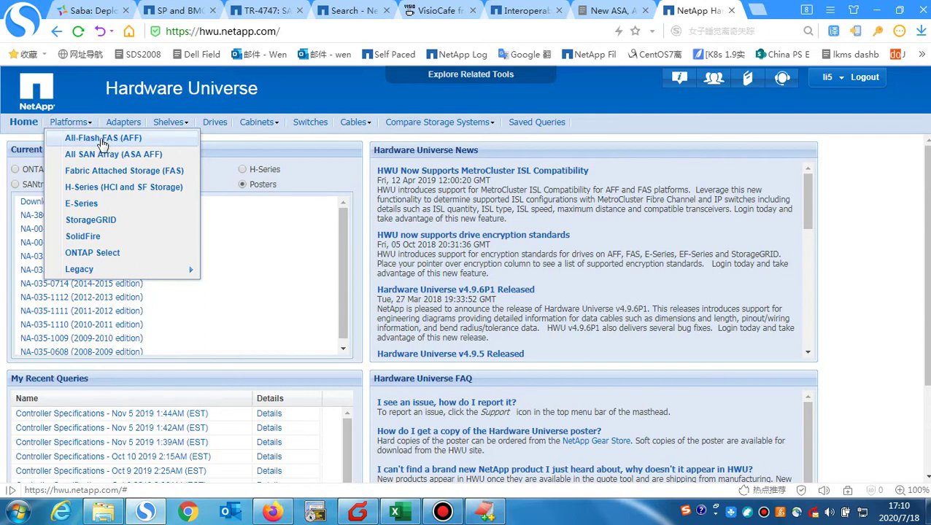
click(102, 143)
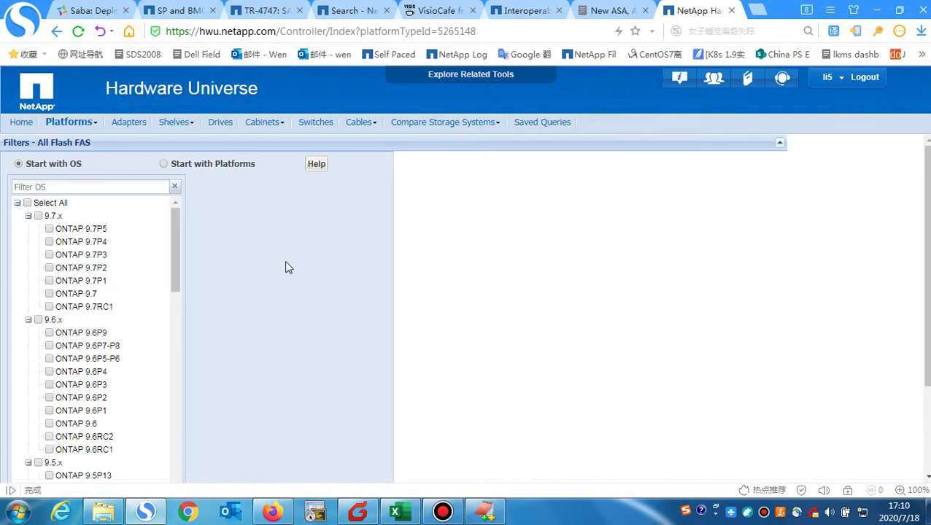
click(163, 165)
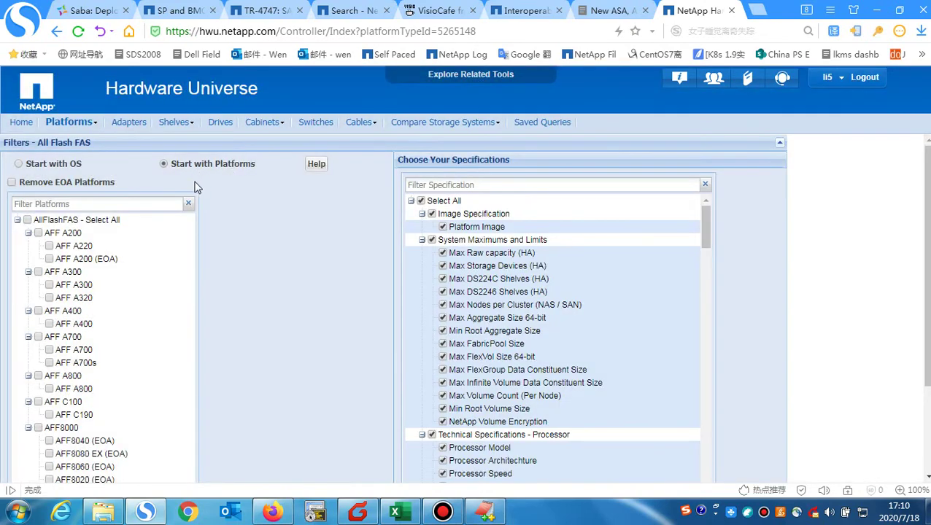
scroll(124, 328, down, 3)
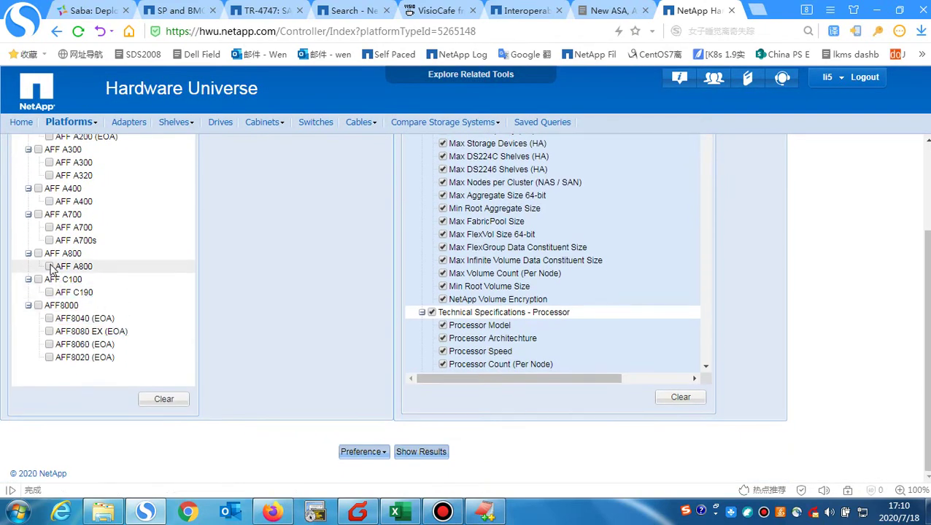
scroll(64, 335, up, 1)
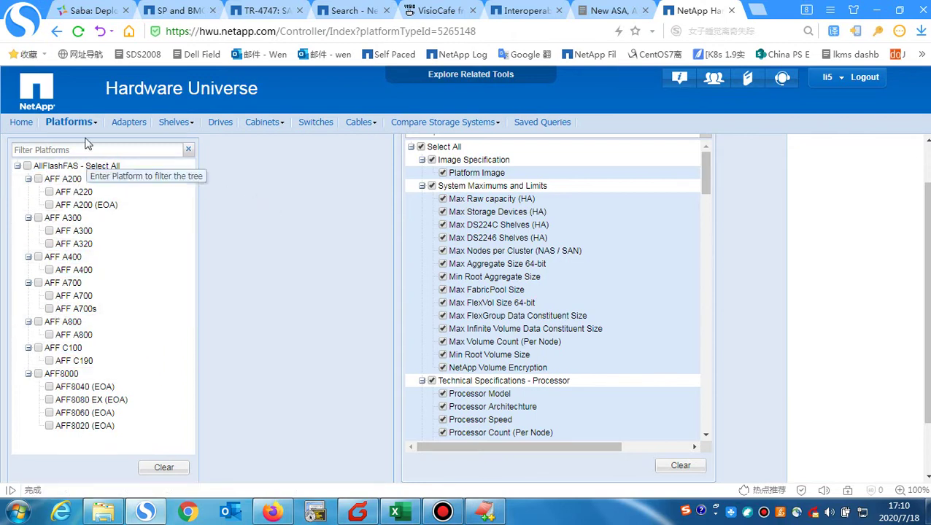
- Open the Fabric Attached Storage (FAS) filters, set them to Start with Platforms, and select the FAS8200 model
click(70, 122)
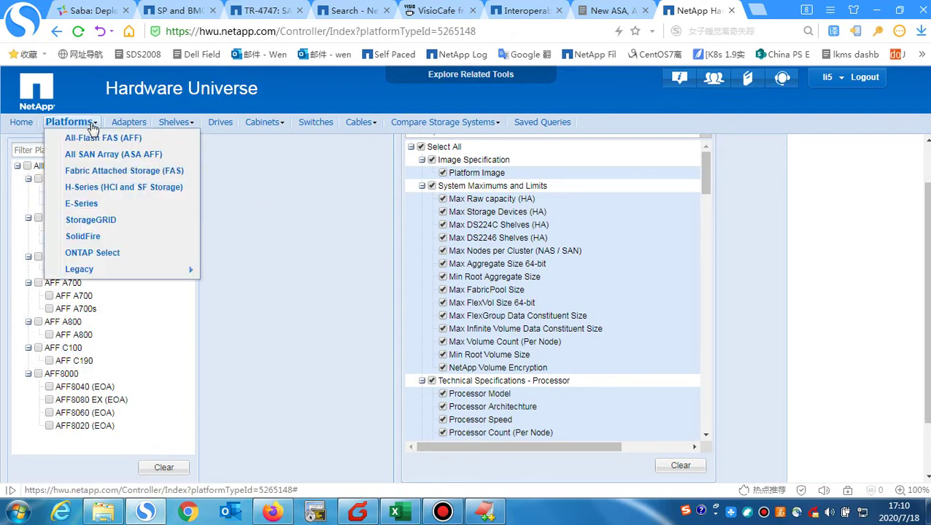
click(102, 172)
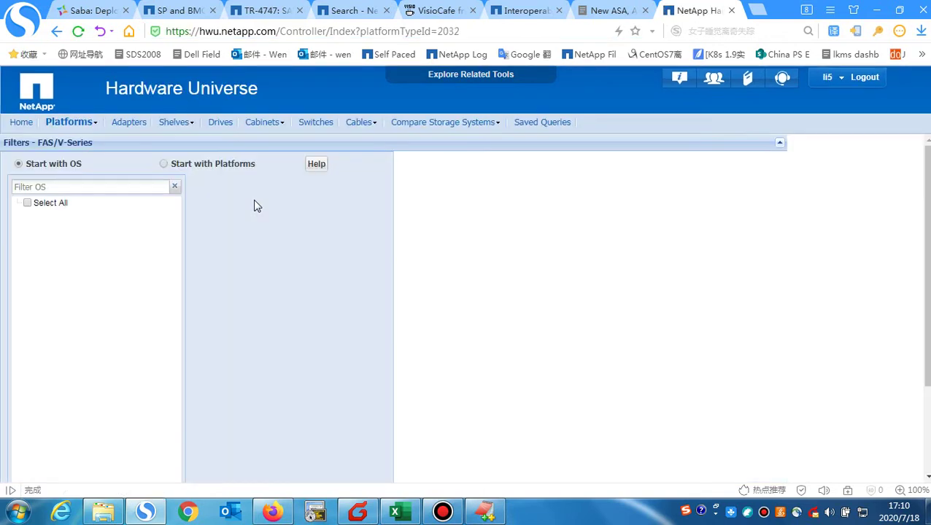
click(163, 165)
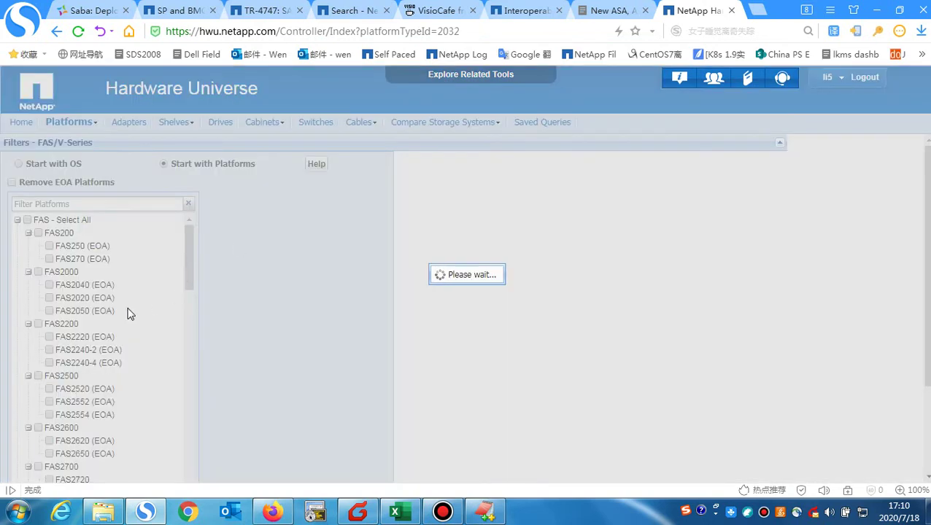
scroll(120, 325, down, 8)
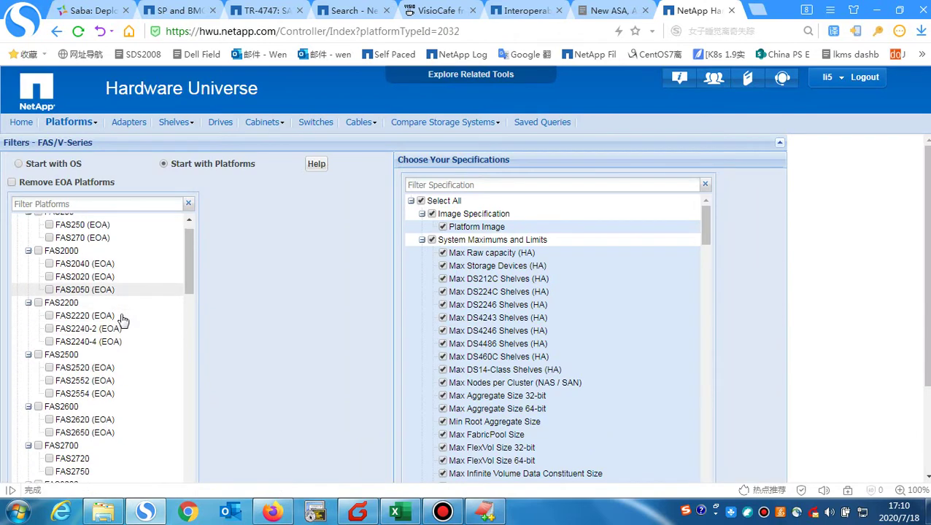
scroll(124, 323, down, 7)
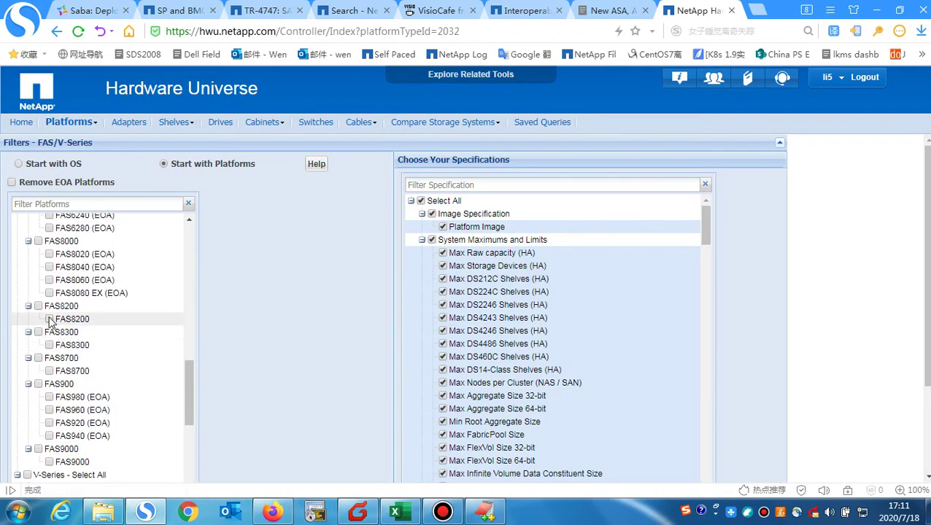
click(49, 319)
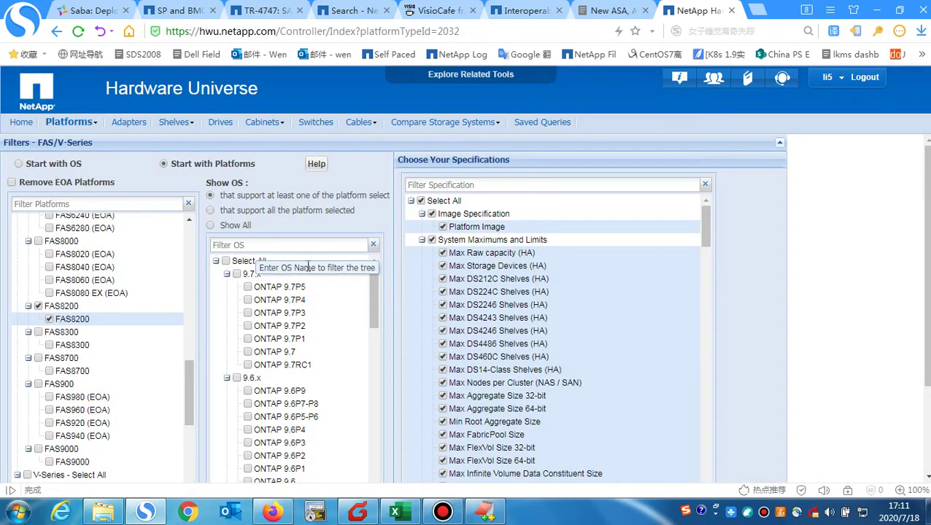
- Examine the Show OS option for at least one selected platform and the ONTAP versions listed for the FAS8200
drag(223, 195, 389, 203)
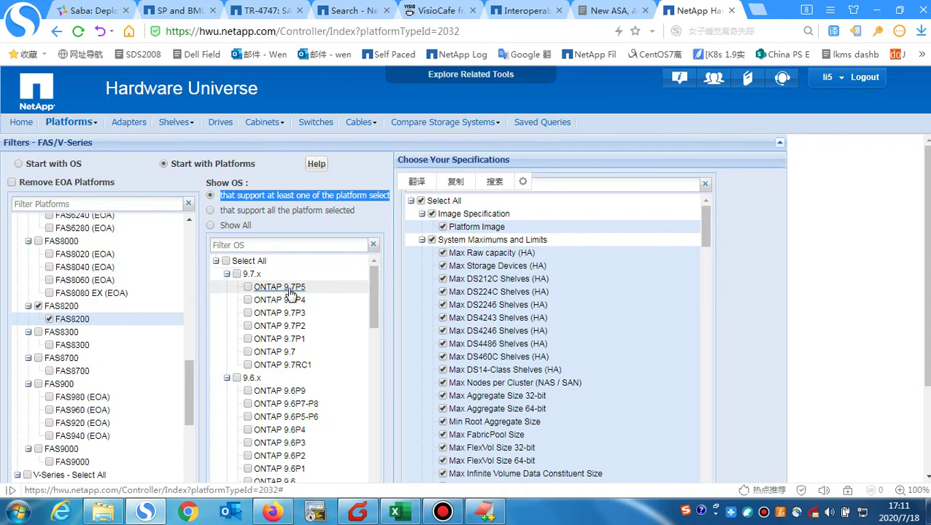
drag(369, 288, 374, 481)
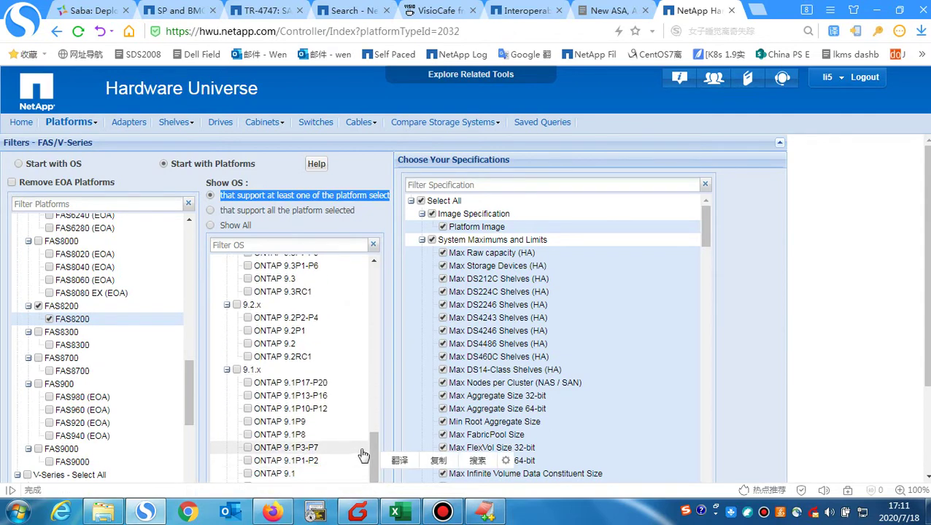
drag(373, 436, 372, 257)
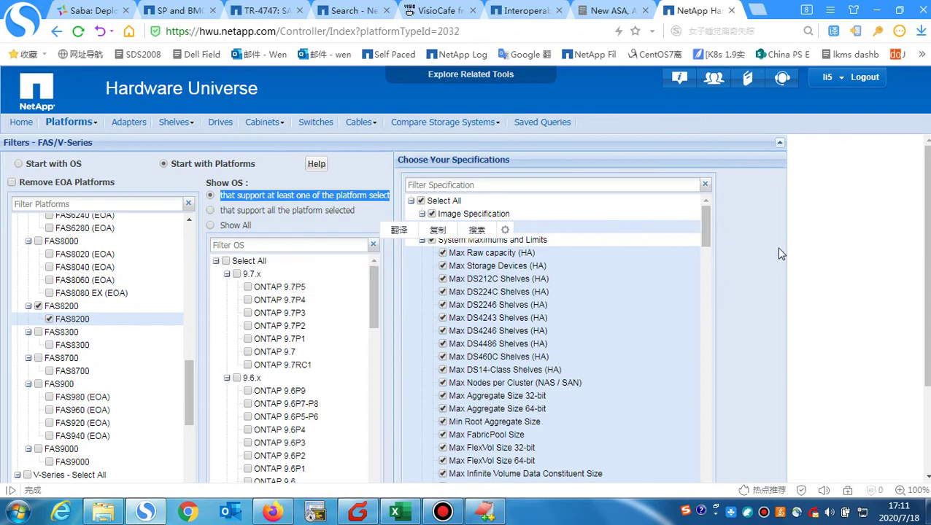
- Try to show the FAS8200 results with all specifications selected but no ONTAP version chosen
click(386, 269)
scroll(323, 341, down, 2)
scroll(323, 341, down, 3)
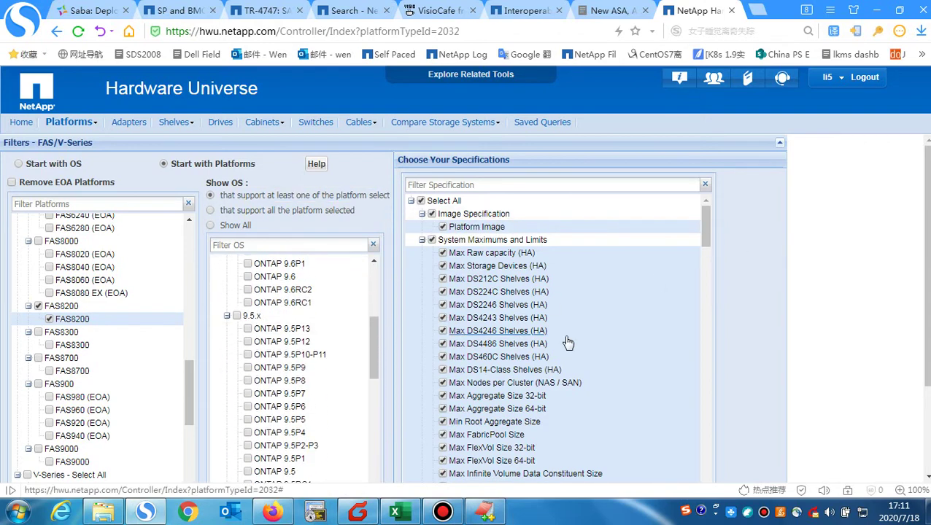
scroll(554, 306, down, 5)
scroll(798, 387, down, 3)
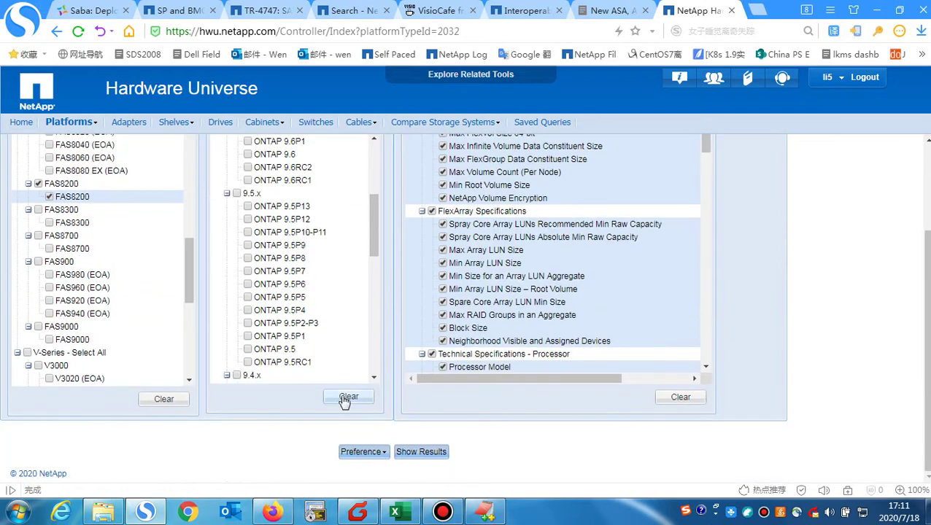
click(418, 453)
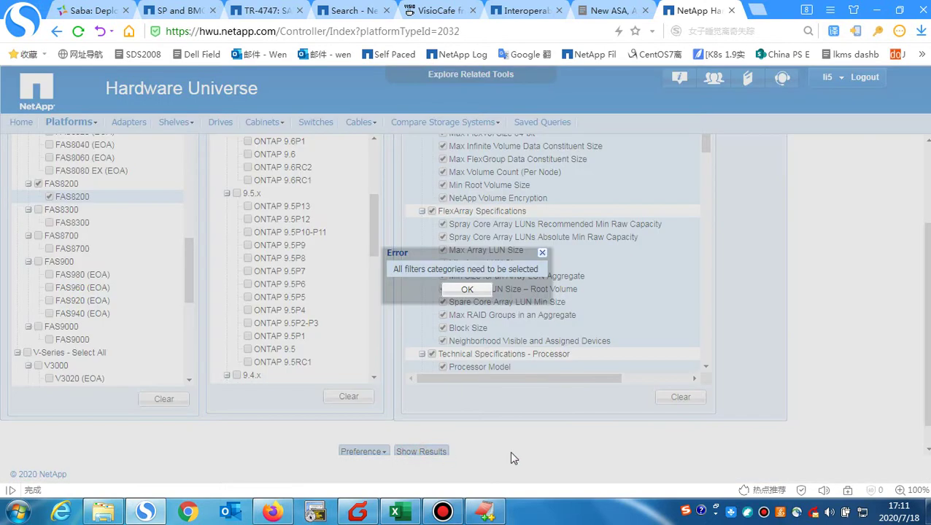
click(467, 290)
- Select ONTAP 9.7P5 as the OS version and show the FAS8200 specification results
scroll(346, 237, up, 3)
scroll(346, 237, up, 1)
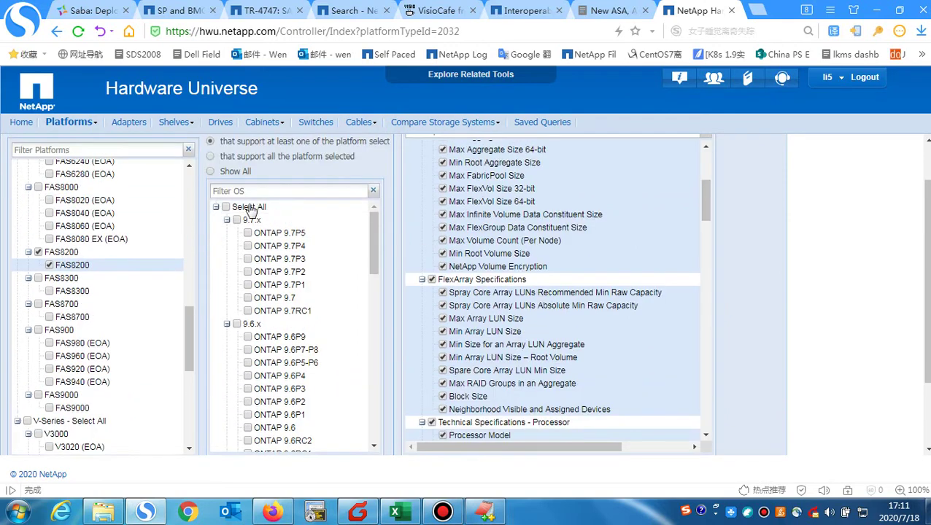
click(247, 233)
scroll(602, 358, down, 5)
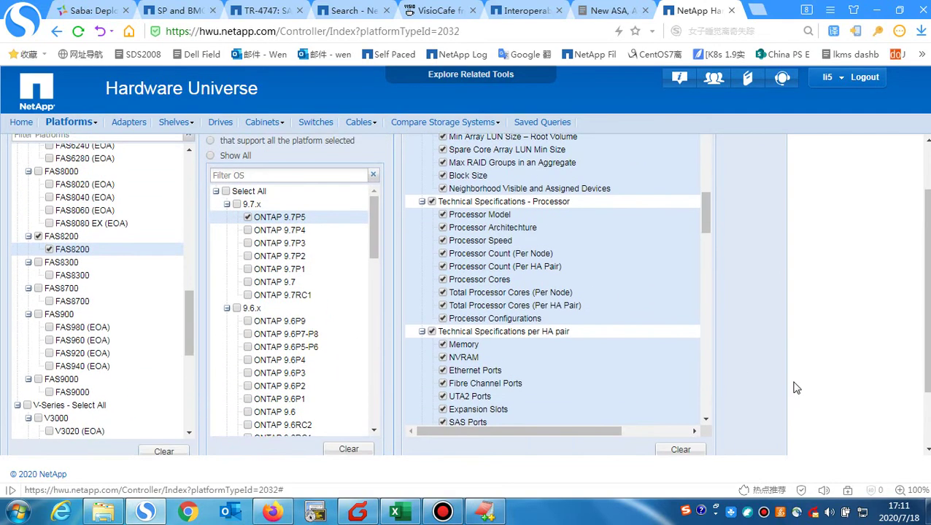
scroll(795, 388, down, 1)
click(423, 425)
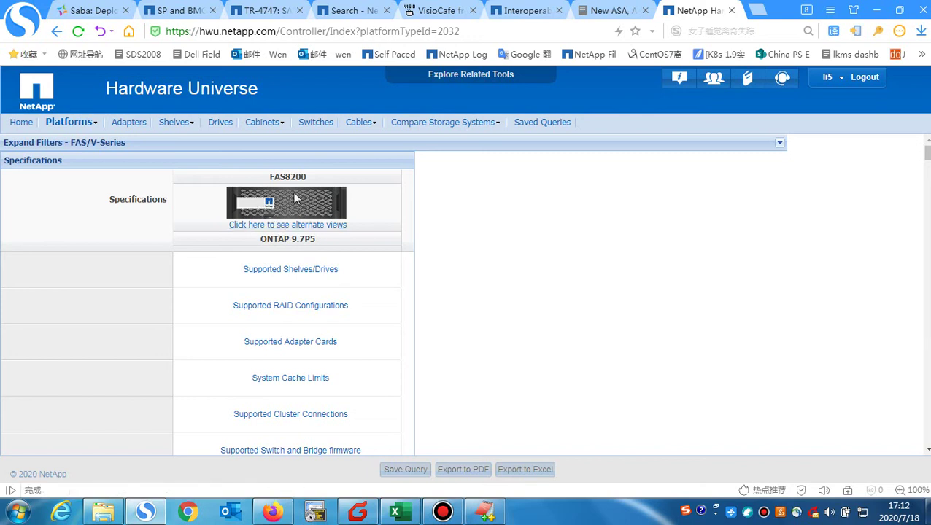
- Review the FAS8200's Supported Shelves/Drives for the Single Chassis HA Pair configuration, including the SAS shelf mixing data, and close the window
click(300, 269)
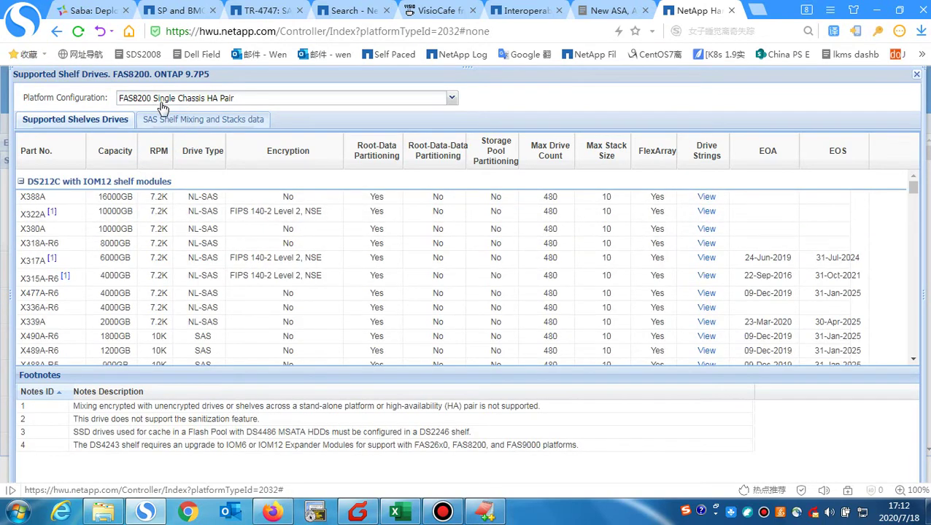
click(451, 98)
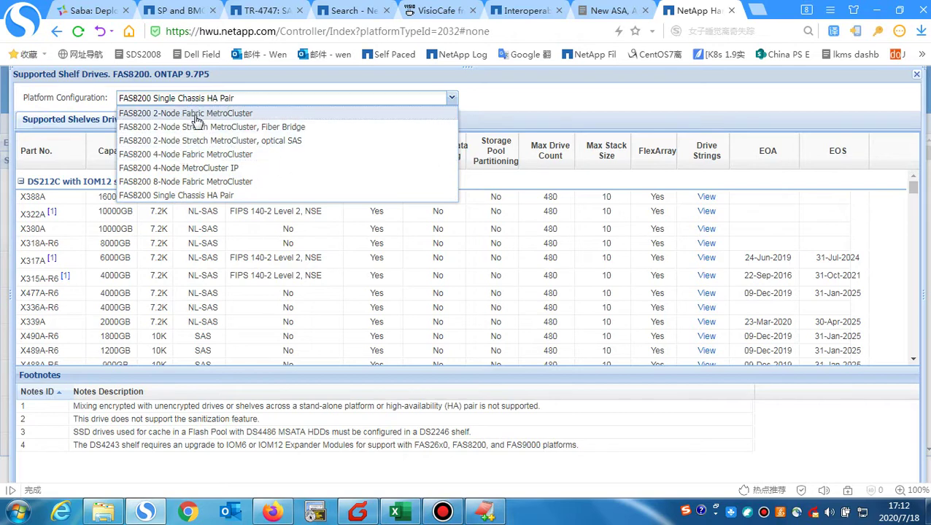
click(168, 199)
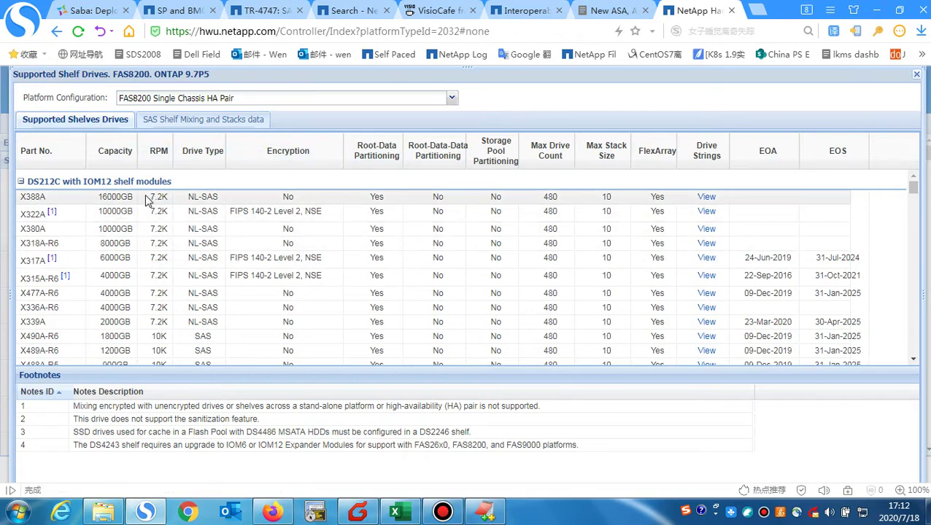
scroll(153, 231, down, 1)
scroll(153, 230, down, 6)
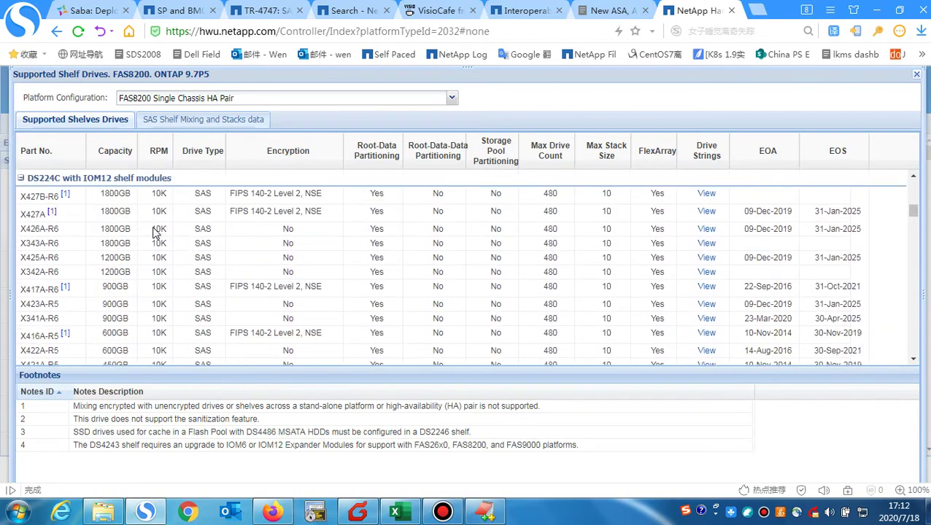
scroll(153, 230, down, 2)
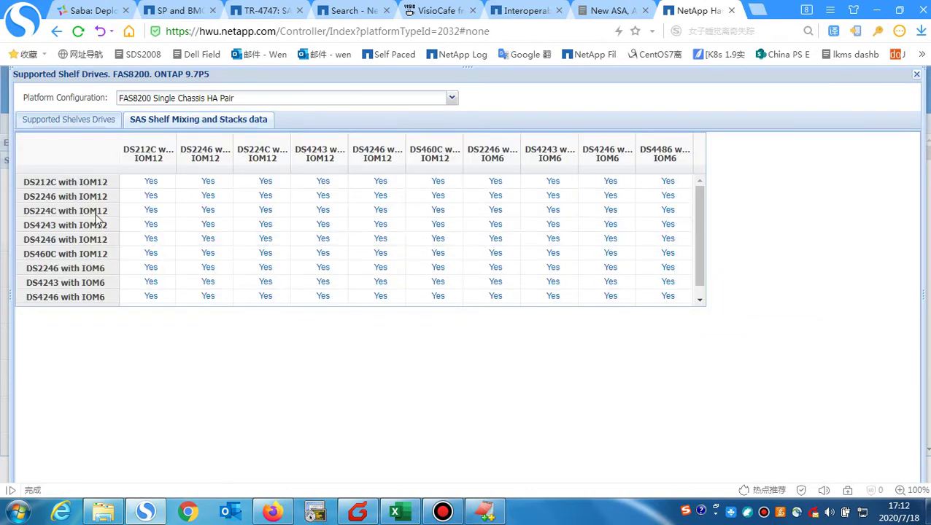
click(916, 75)
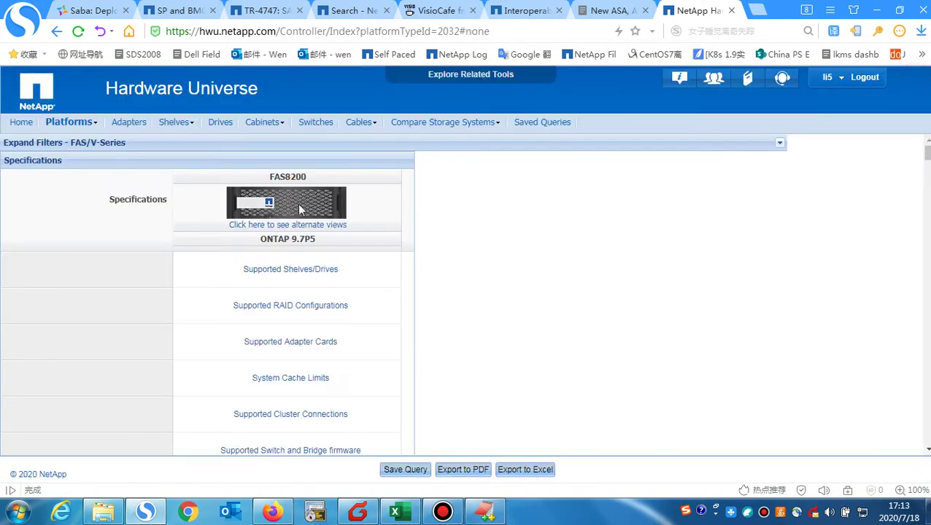
- Review the RAID group sizes in the FAS8200's Supported RAID Configurations and close the window
click(302, 313)
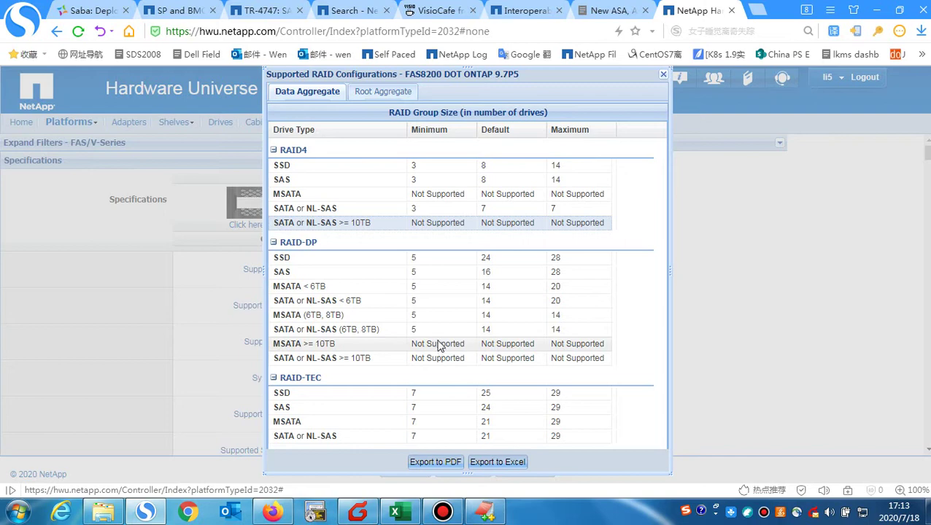
click(658, 77)
- Open the Supported Cluster Connections, compare the node and partner ports for 2-node Switchless Cluster options 1 and 2, and close the window
scroll(329, 317, down, 1)
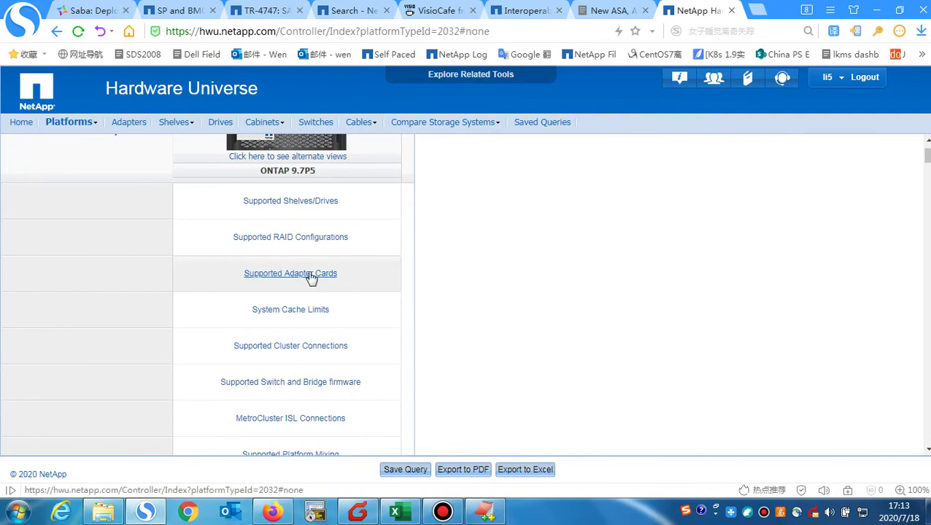
scroll(307, 325, down, 1)
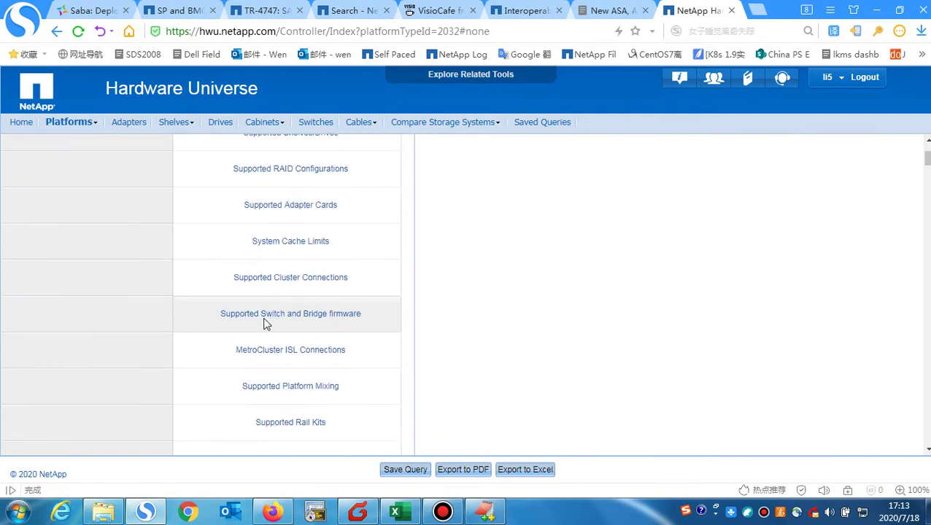
click(290, 283)
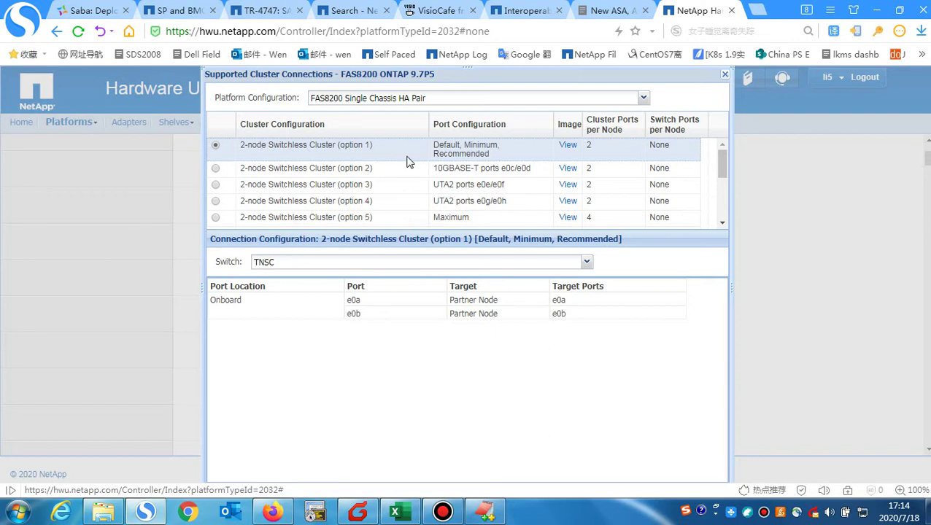
double_click(350, 299)
double_click(558, 300)
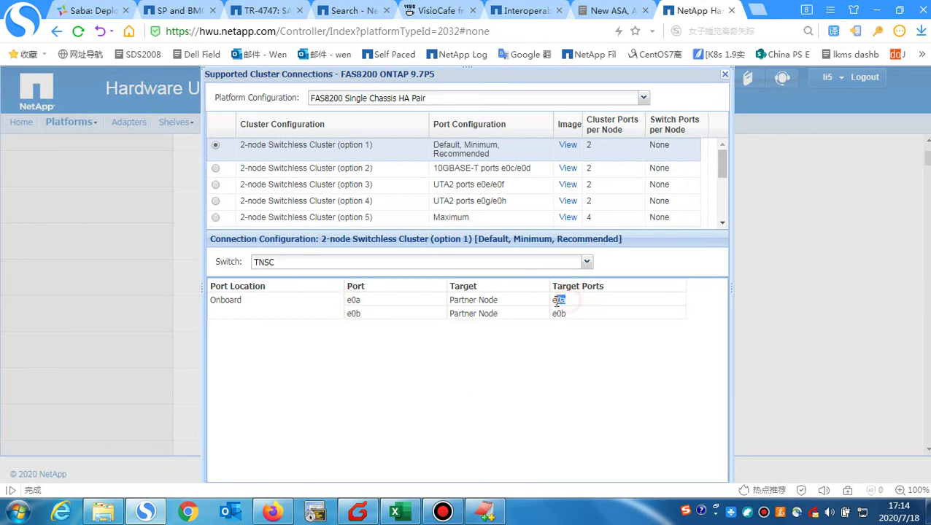
click(351, 302)
click(556, 299)
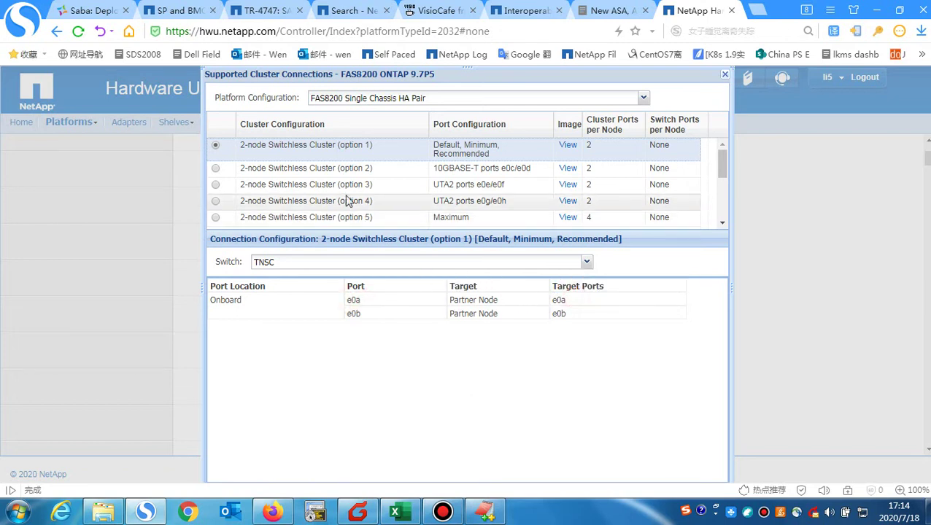
click(216, 169)
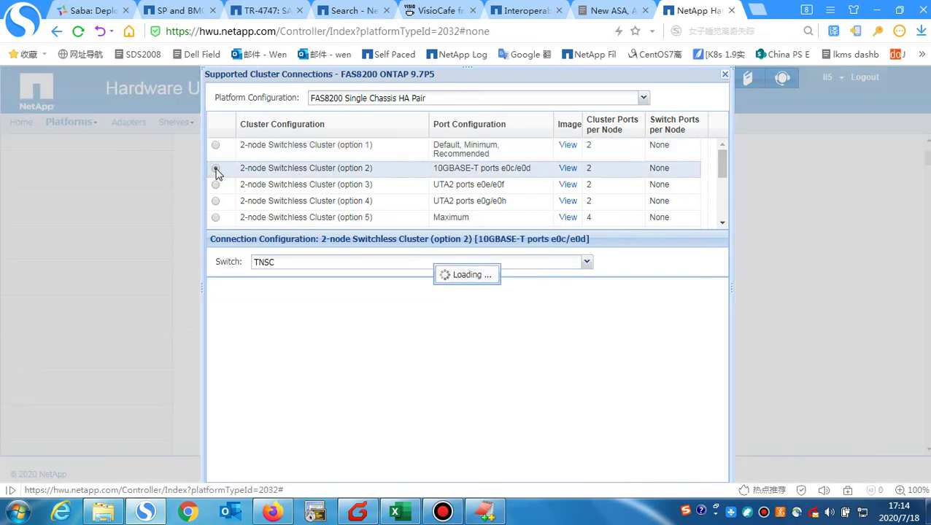
click(725, 75)
- Look through the FAS8200 specification list and examine Max Storage Devices (HA) under System Maximums and Limits
scroll(262, 252, down, 1)
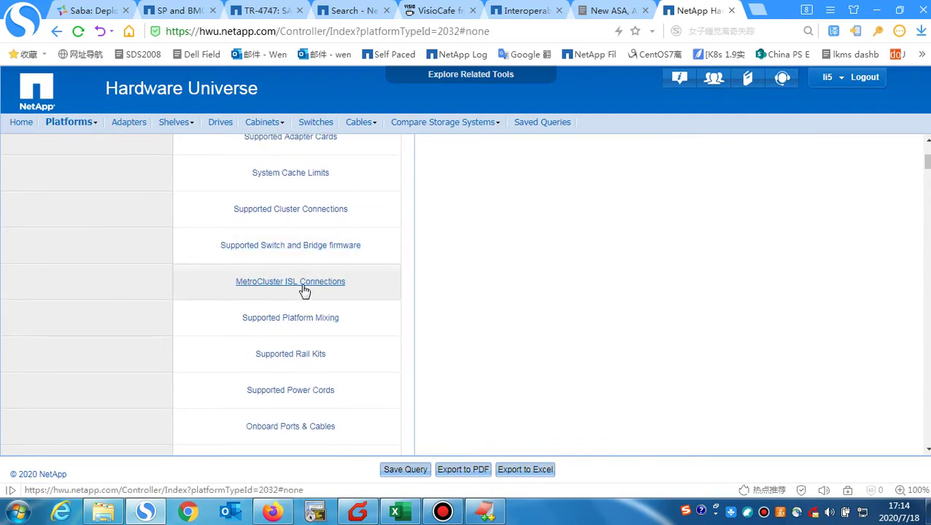
scroll(281, 299, down, 2)
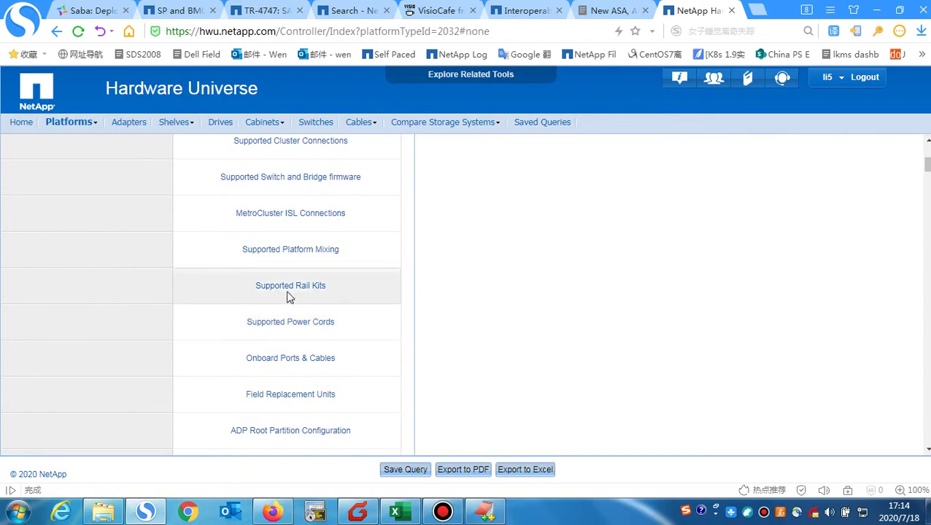
scroll(291, 295, down, 4)
scroll(289, 293, down, 4)
scroll(290, 291, down, 5)
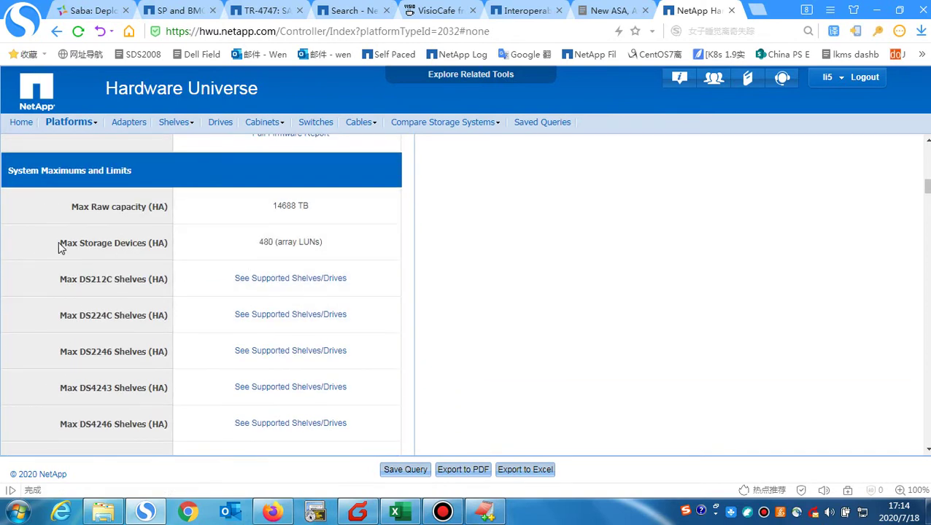
drag(61, 243, 144, 247)
click(144, 247)
drag(62, 243, 212, 254)
click(341, 244)
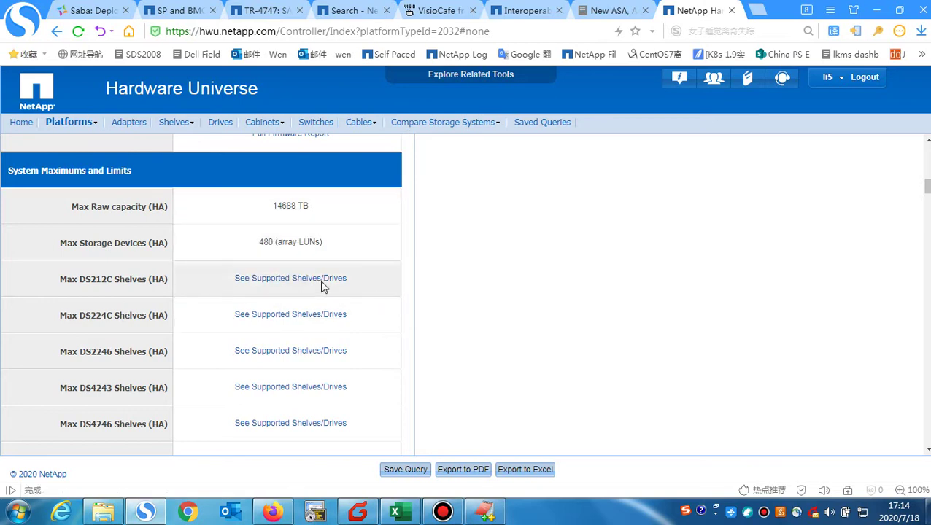
- Examine the FAS8200's Physical Characteristics, including rack units and the chassis height, width, depth and weight
scroll(247, 286, down, 15)
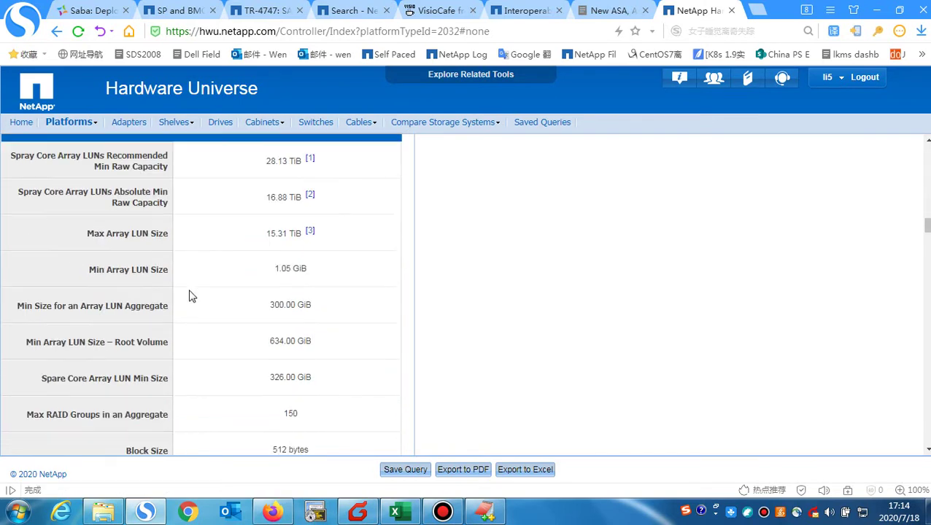
scroll(188, 295, down, 10)
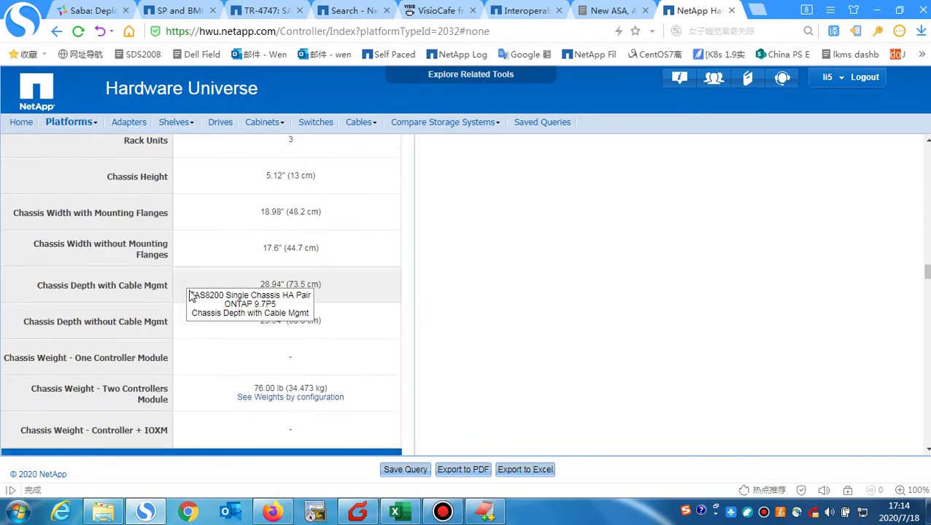
scroll(191, 277, up, 3)
scroll(188, 301, down, 2)
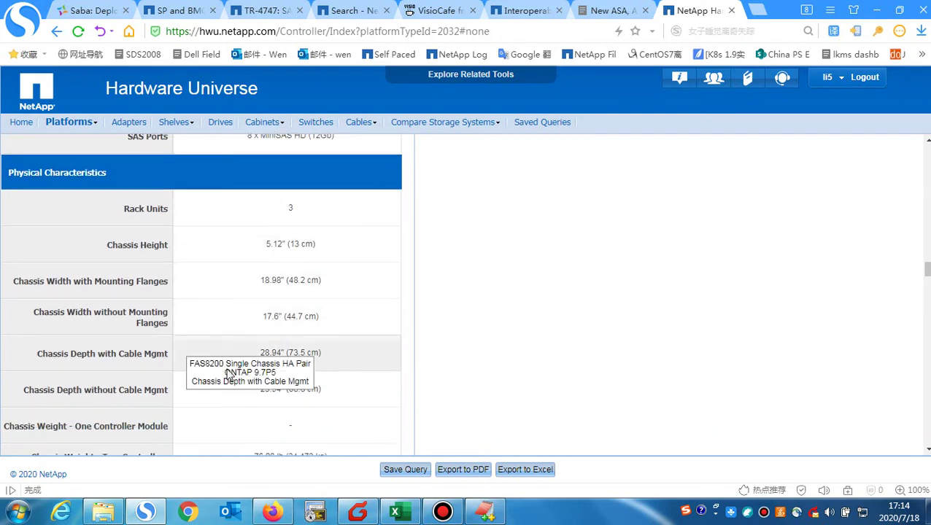
scroll(343, 325, down, 4)
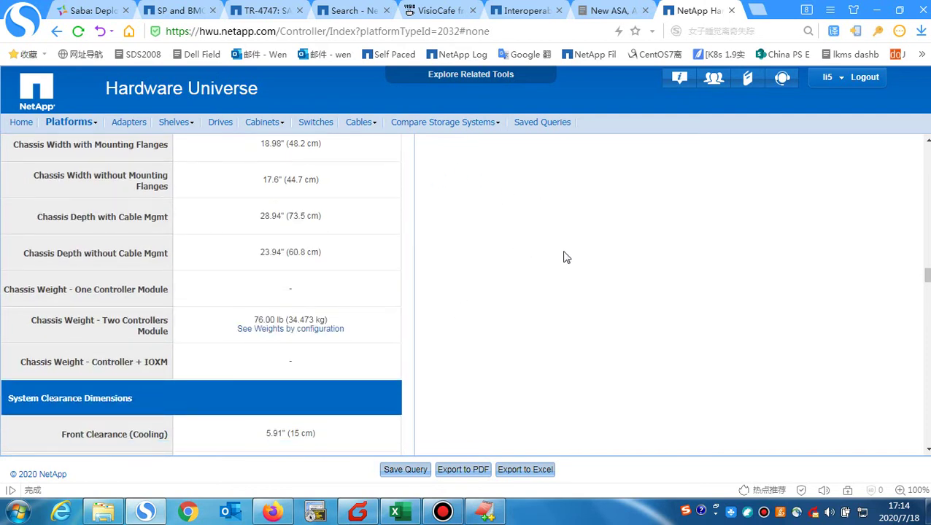
- Switch to the open NetApp Interoperability page and highlight its web address, including the final interoperability part
click(530, 11)
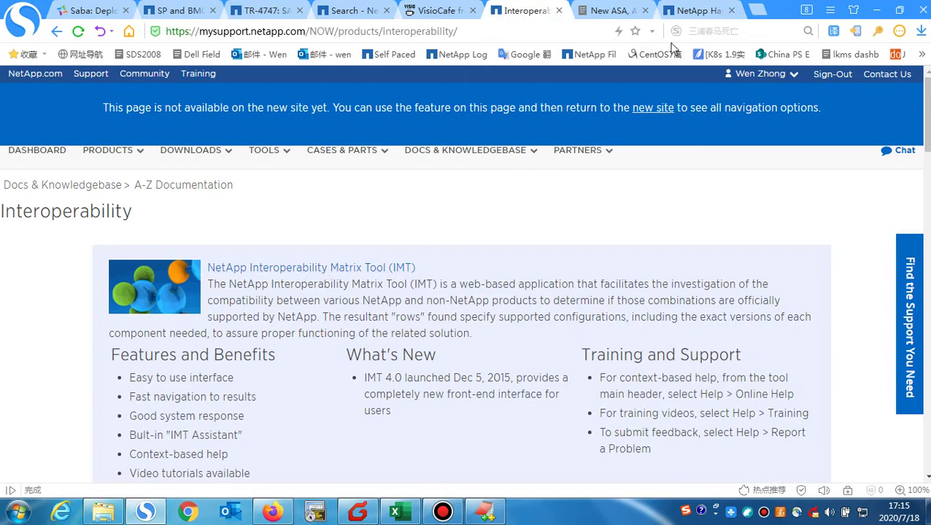
click(690, 11)
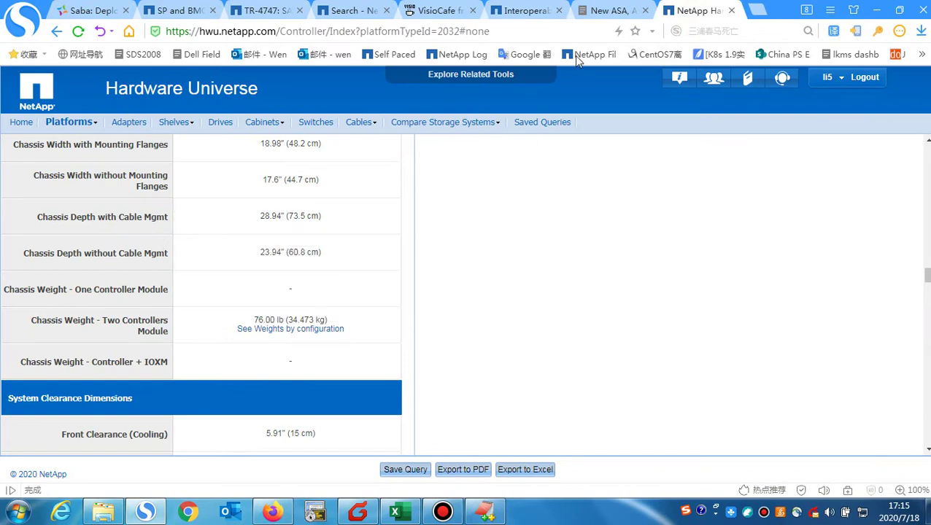
click(524, 10)
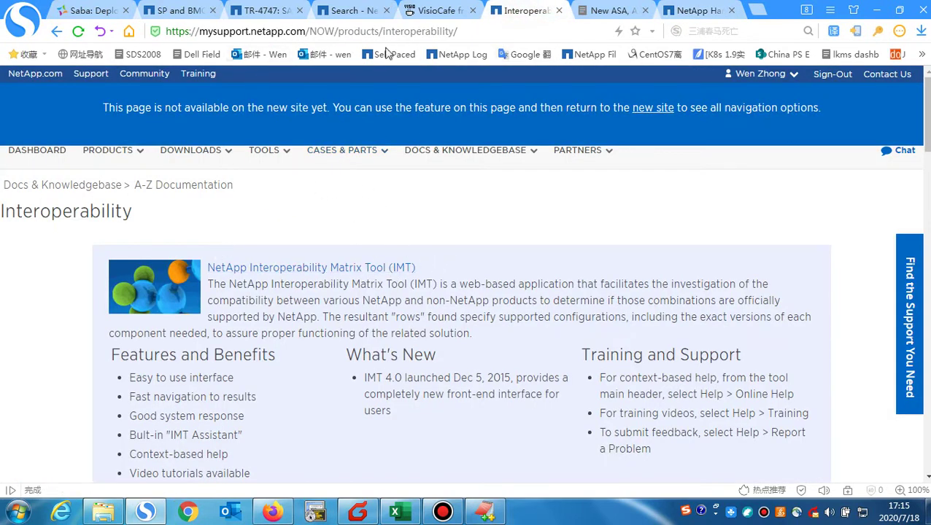
drag(166, 32, 457, 32)
click(485, 31)
drag(383, 31, 455, 32)
click(487, 31)
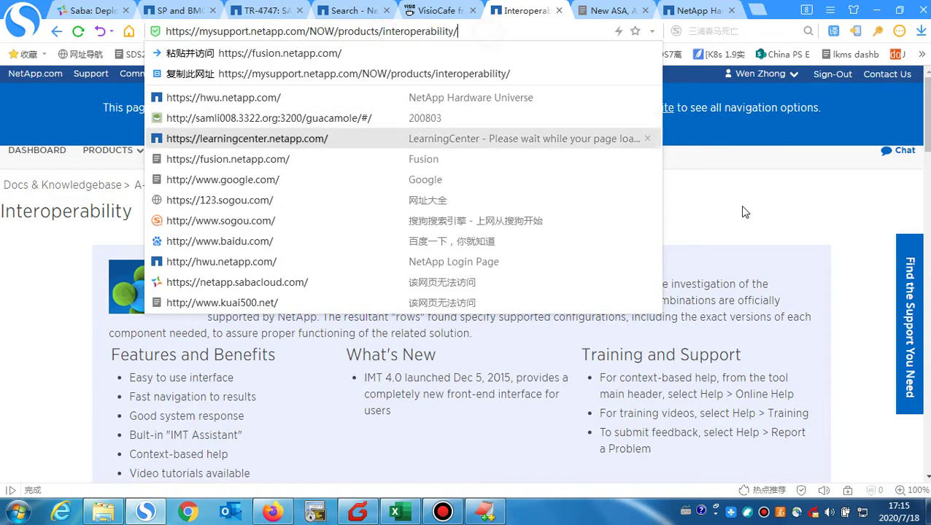
click(743, 211)
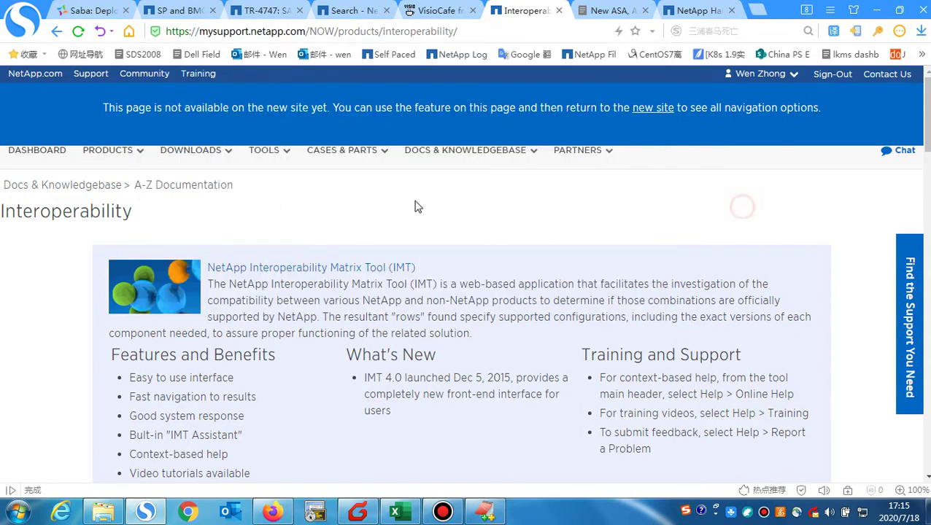
- Open the NetApp Interoperability Matrix Tool (IMT) from the Interoperability page and reload it
click(363, 269)
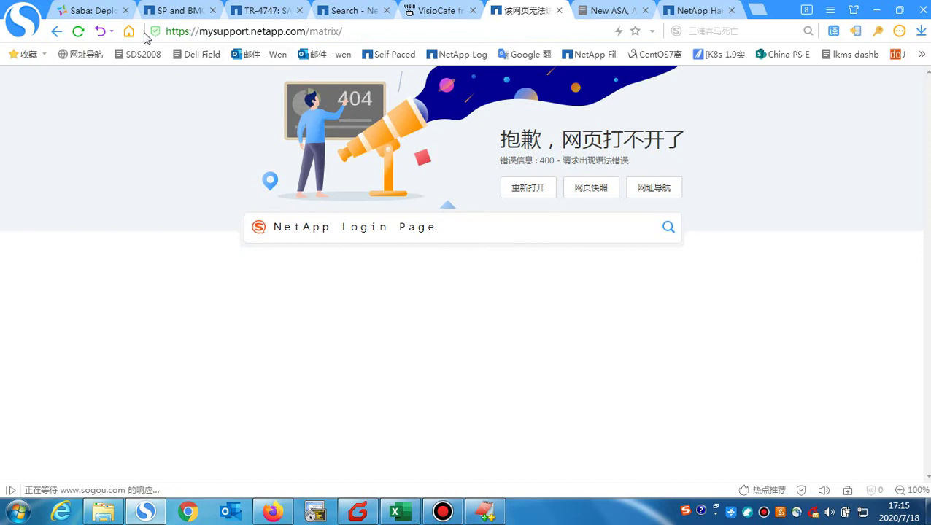
click(77, 31)
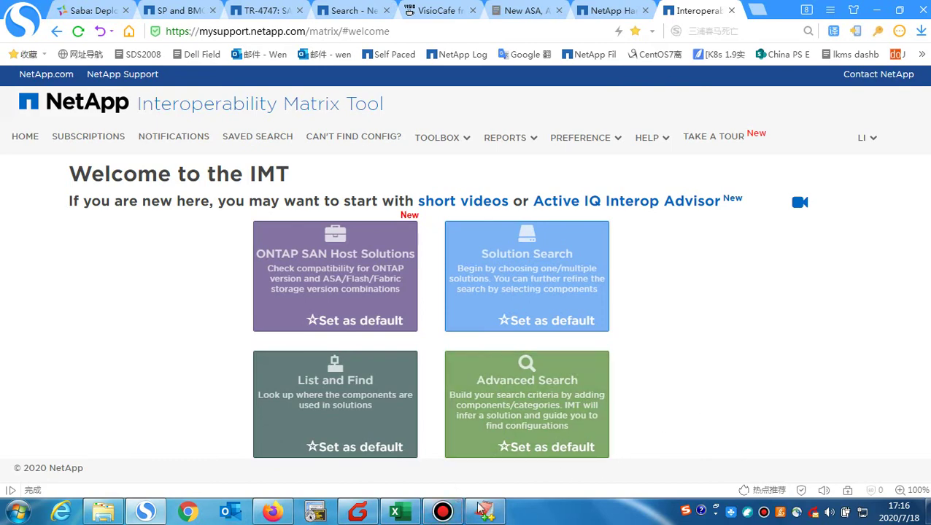
click(443, 511)
click(442, 510)
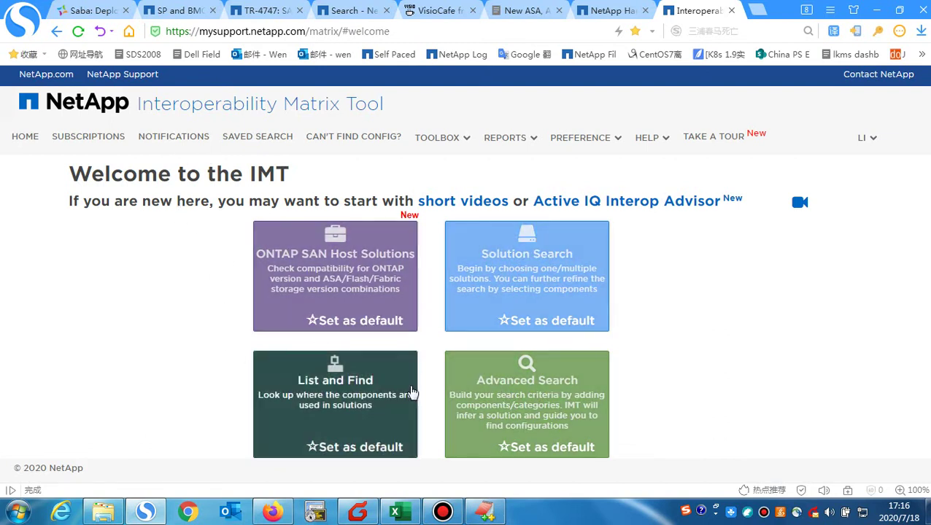
- Open the IMT's Advanced Search, search for ATTO and look through the matching components
click(528, 379)
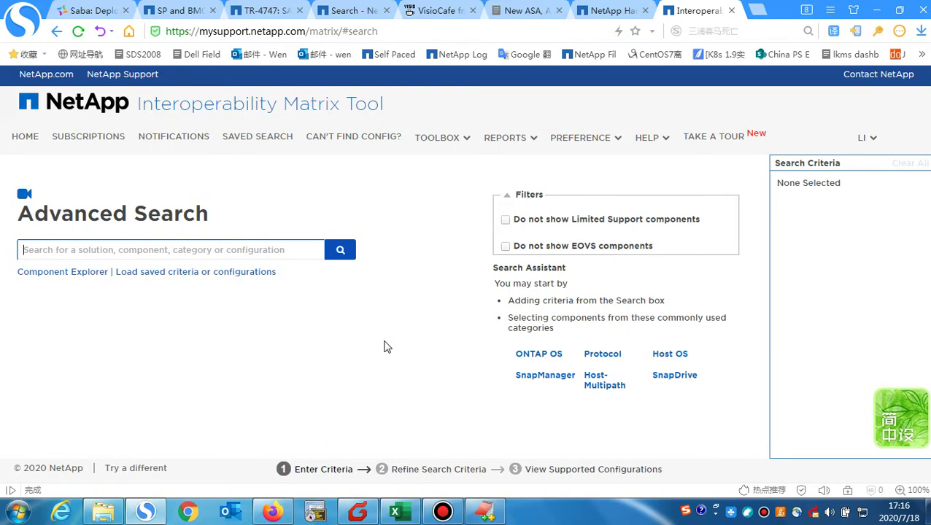
click(228, 249)
text(A)
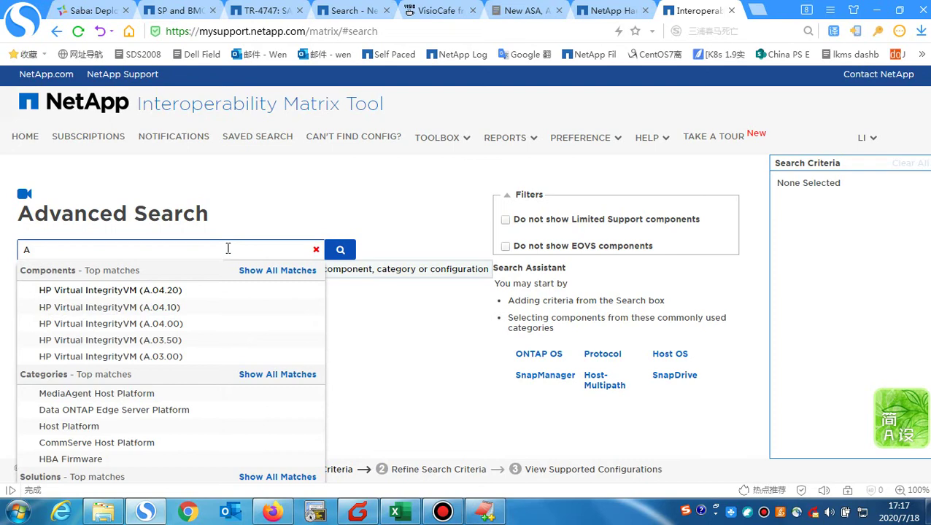
text(T)
text(T0)
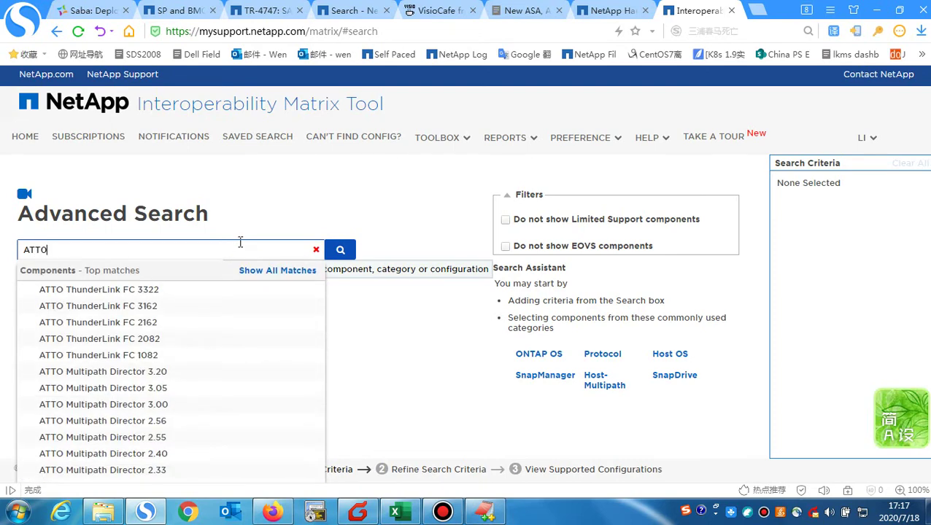
scroll(269, 336, down, 3)
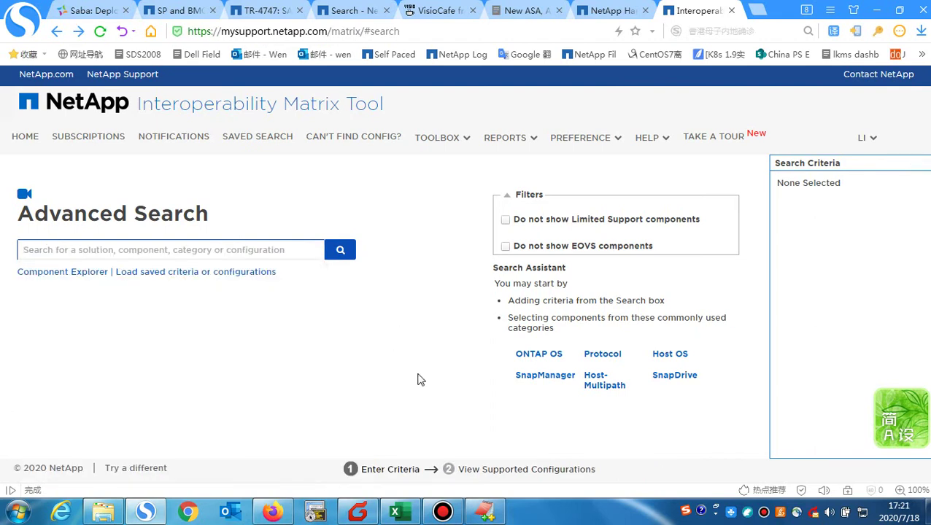
- Search for 760, add FibreBridge 7600N and the Fabric MetroCluster solution as criteria, and proceed to refining the search criteria
click(86, 250)
text(760)
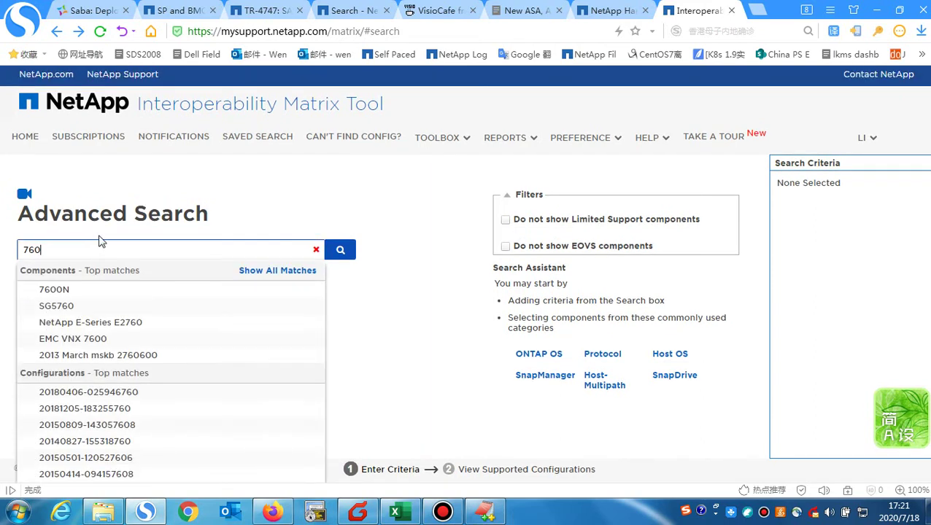
click(59, 292)
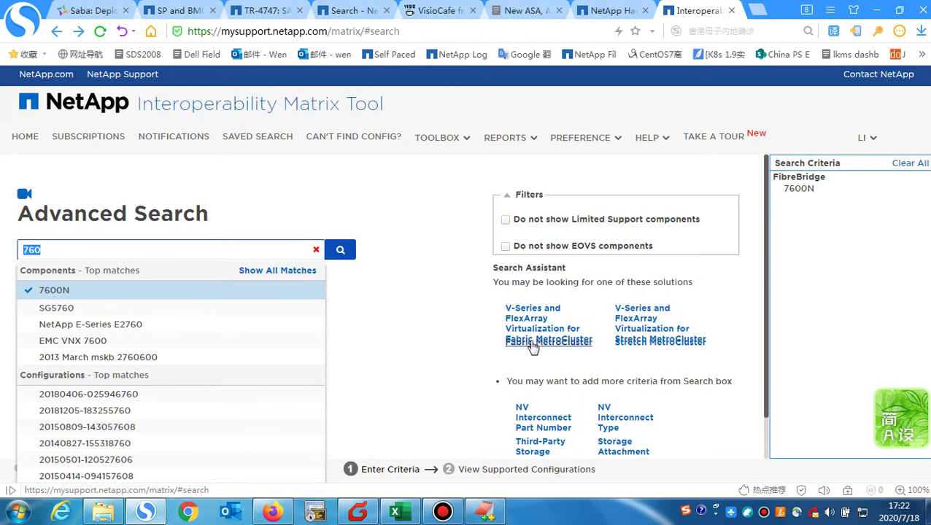
click(462, 353)
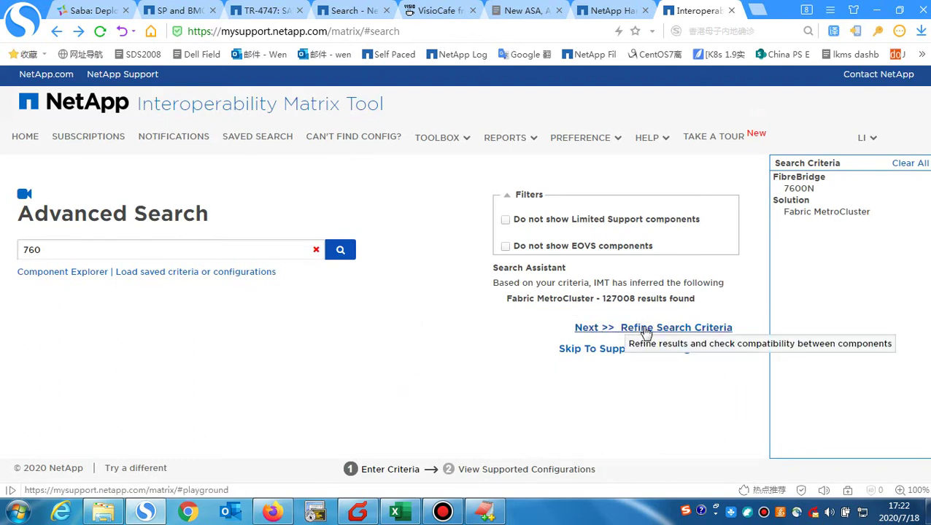
click(673, 330)
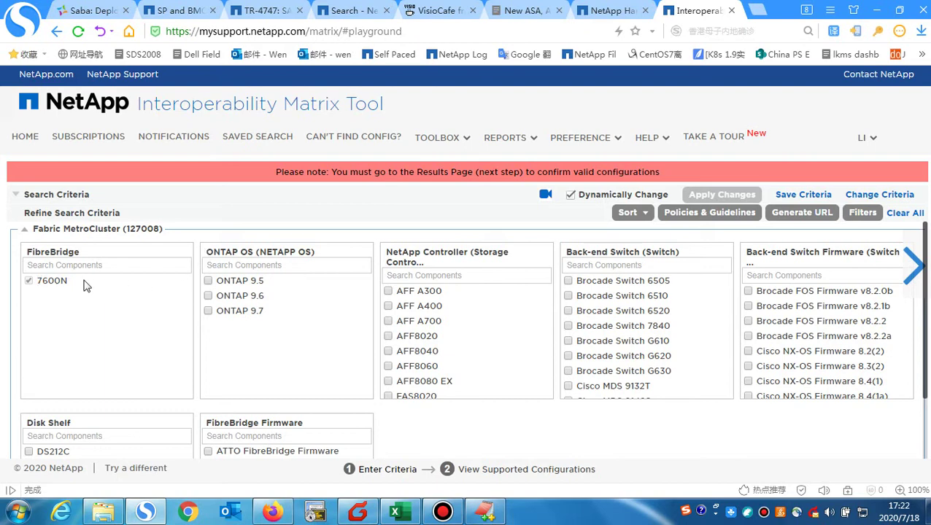
- Review the ONTAP versions, then restrict the Fabric MetroCluster criteria to ONTAP 9.5 and the FAS8200 controller
click(282, 315)
drag(283, 319, 259, 287)
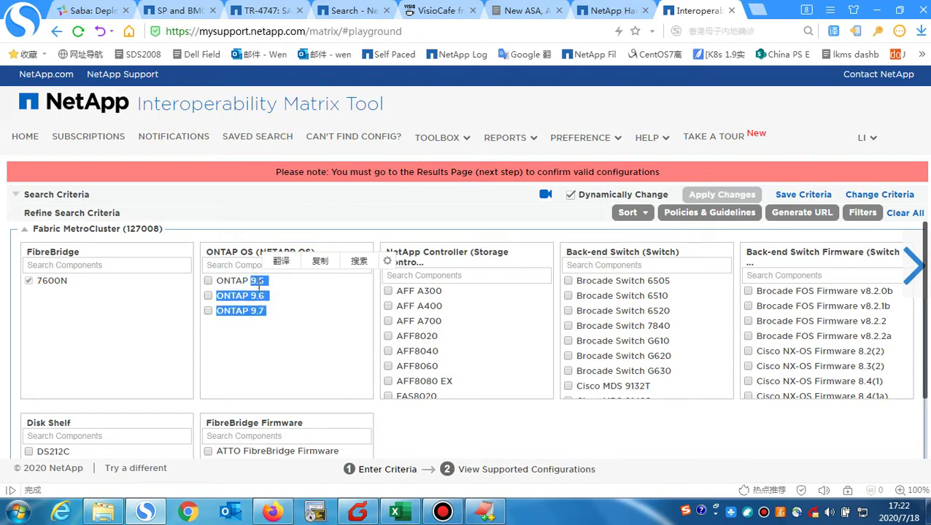
click(261, 332)
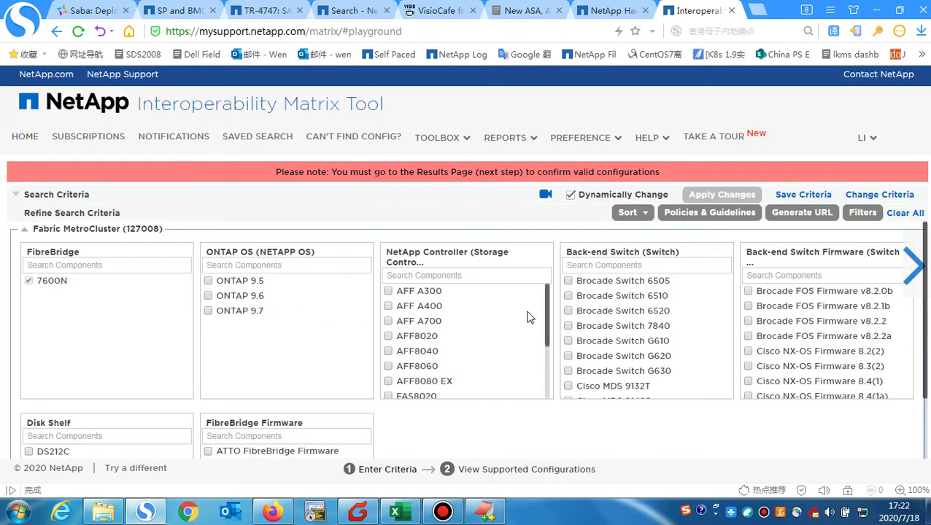
mouse_move(546, 307)
mouse_down()
mouse_move(546, 357)
mouse_move(544, 290)
mouse_up()
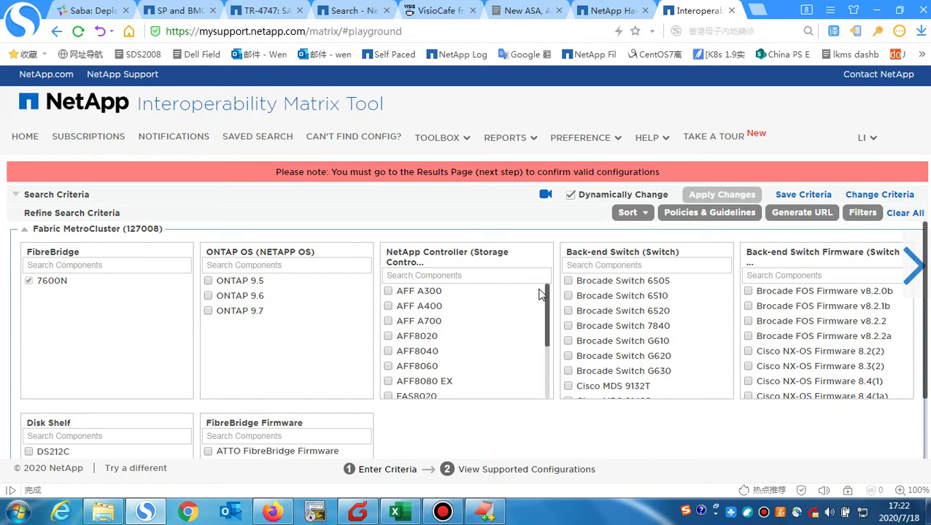
click(207, 282)
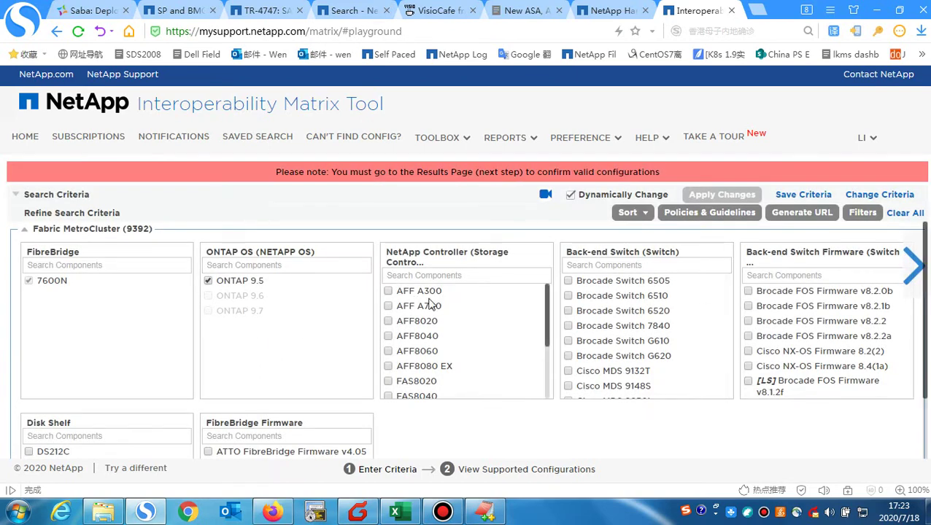
drag(547, 316, 543, 359)
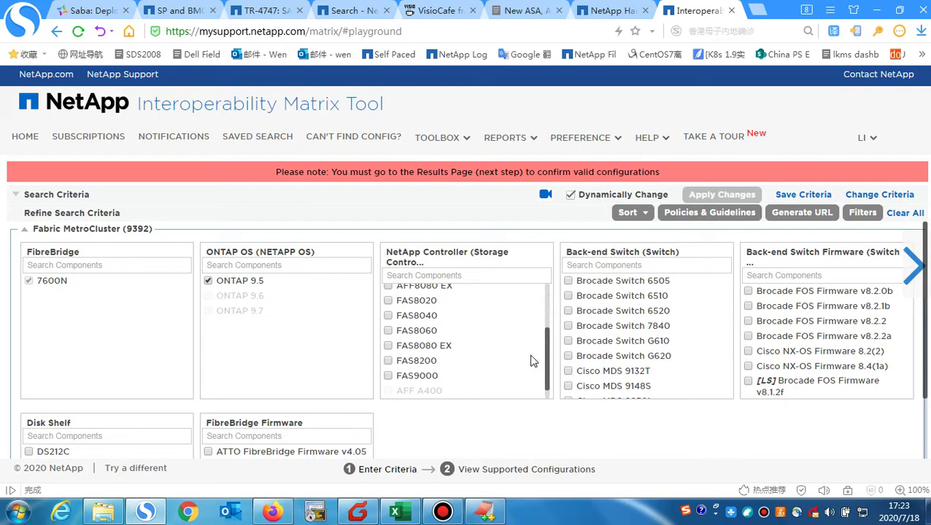
click(388, 362)
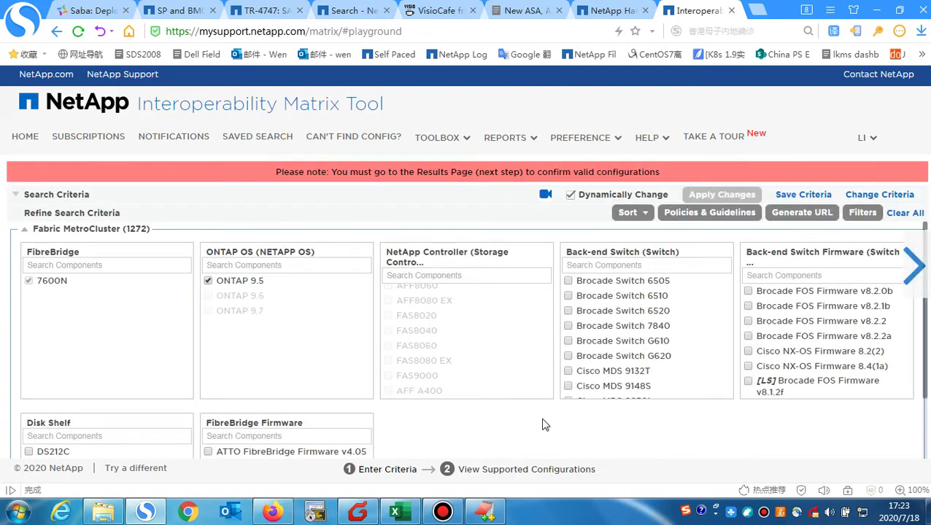
- Look through the compatible back-end switches and select Brocade Switch 6510
drag(729, 303, 724, 350)
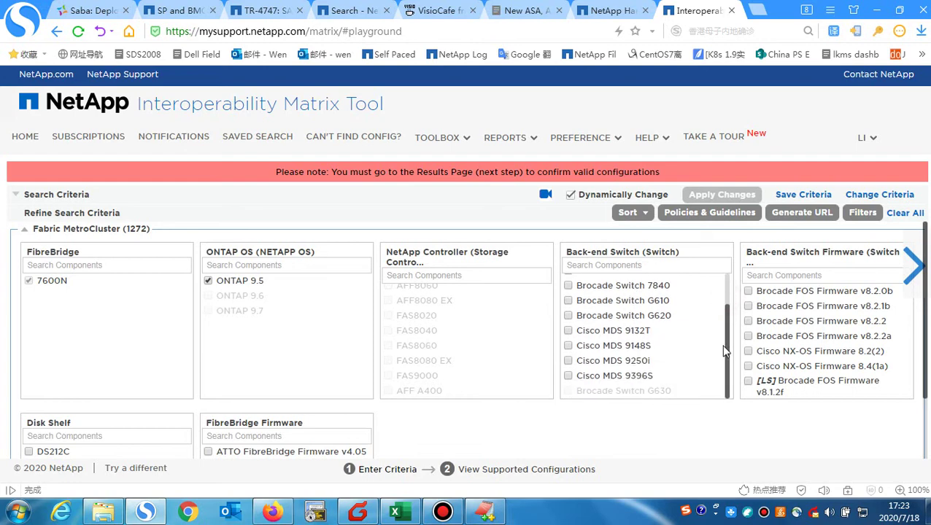
scroll(725, 351, up, 1)
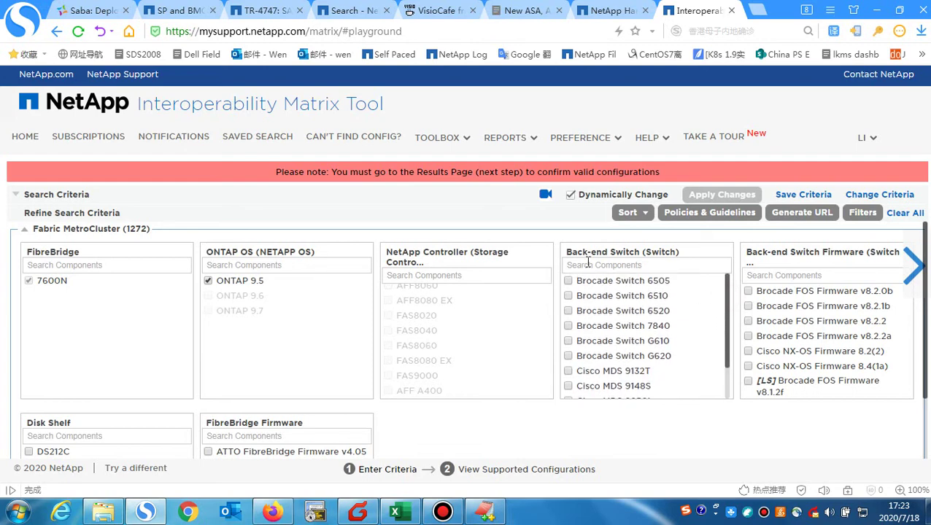
mouse_move(727, 313)
mouse_down()
mouse_move(726, 361)
mouse_move(726, 308)
mouse_up()
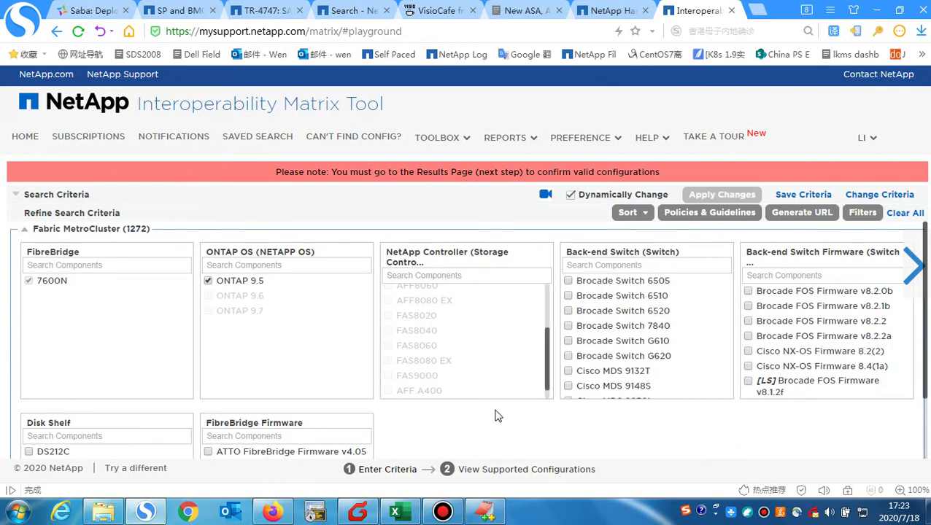
scroll(551, 336, up, 2)
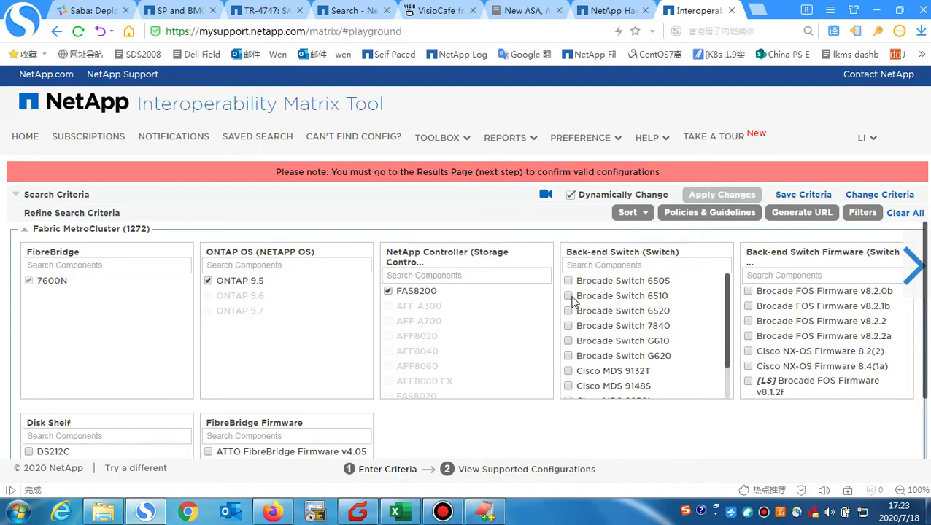
click(568, 296)
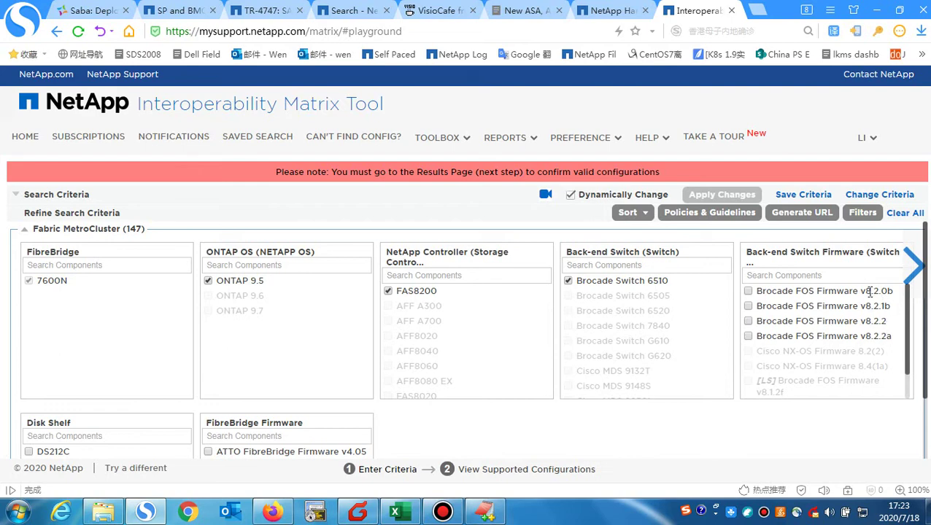
- Examine the compatible back-end switch firmware, disk shelves and FibreBridge firmware, and proceed to the supported configurations
drag(908, 318, 907, 355)
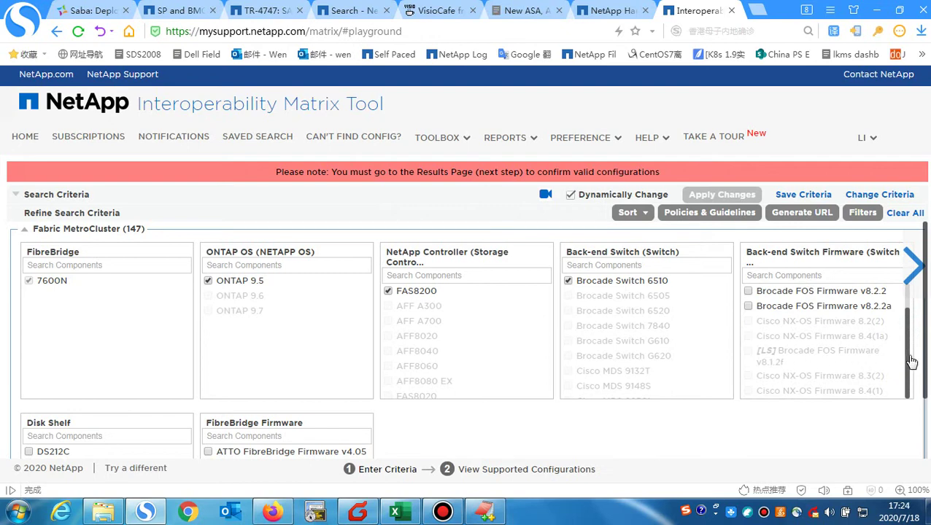
drag(909, 363, 906, 310)
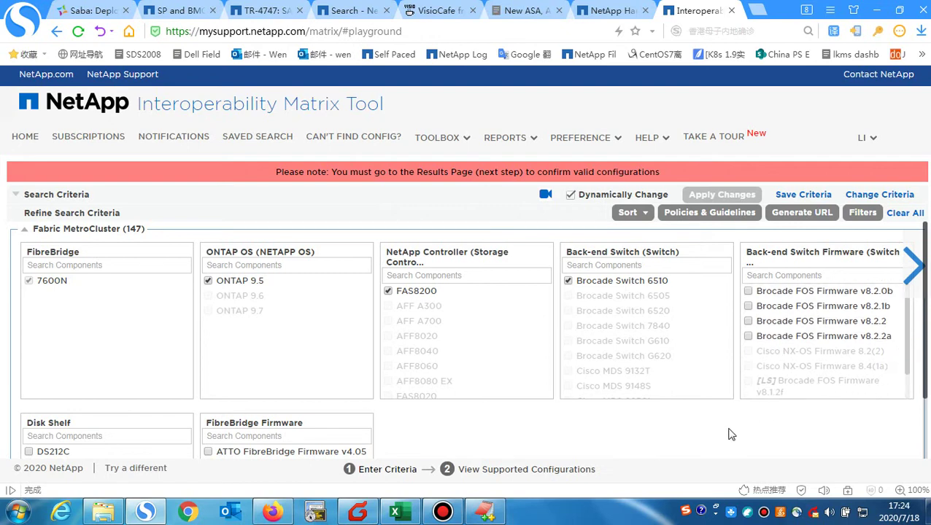
scroll(730, 434, down, 1)
scroll(394, 412, down, 1)
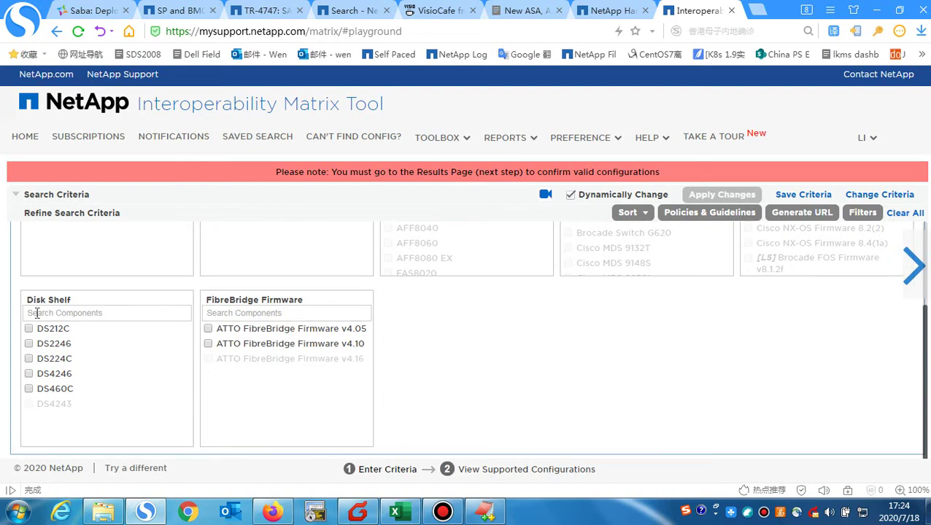
scroll(431, 352, up, 1)
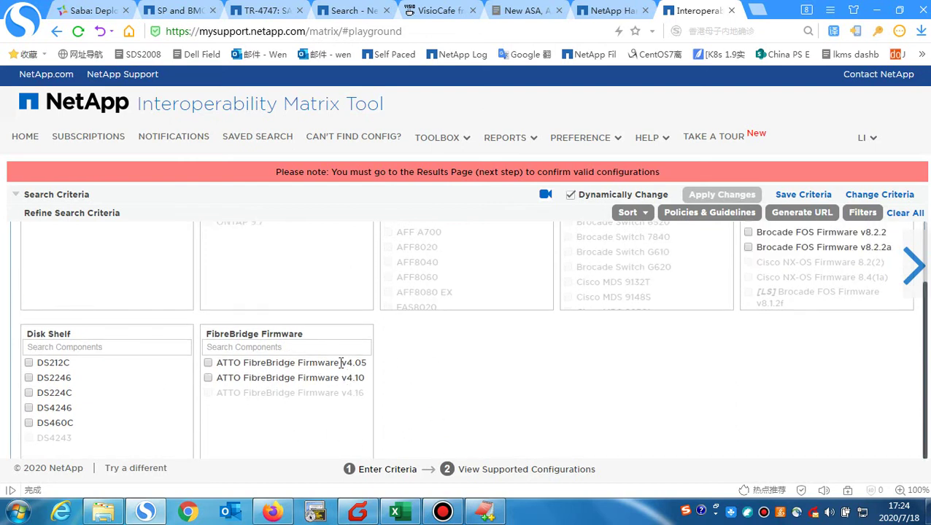
scroll(488, 372, up, 1)
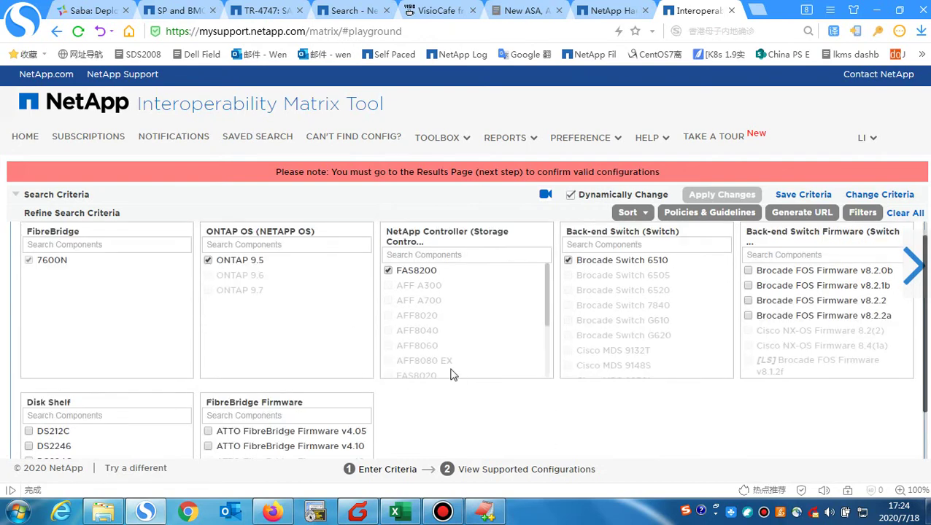
scroll(430, 431, down, 3)
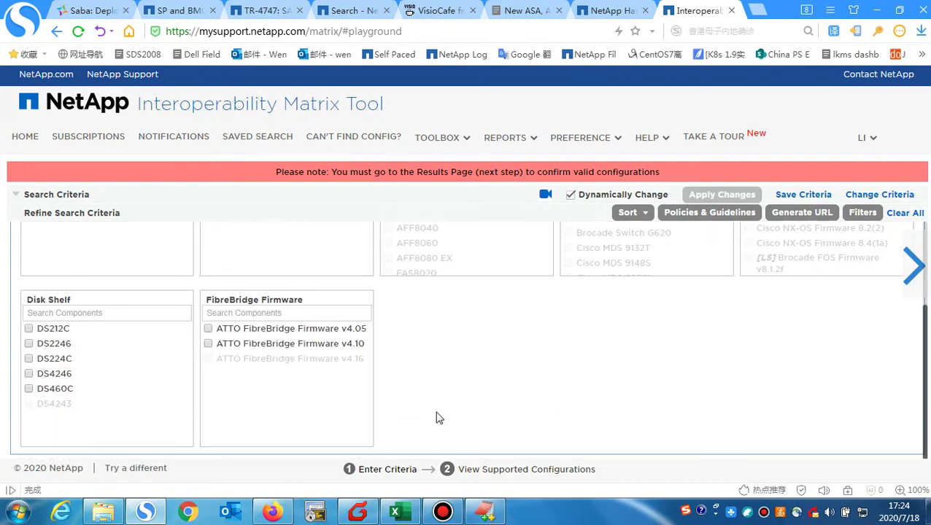
scroll(434, 419, up, 3)
click(918, 267)
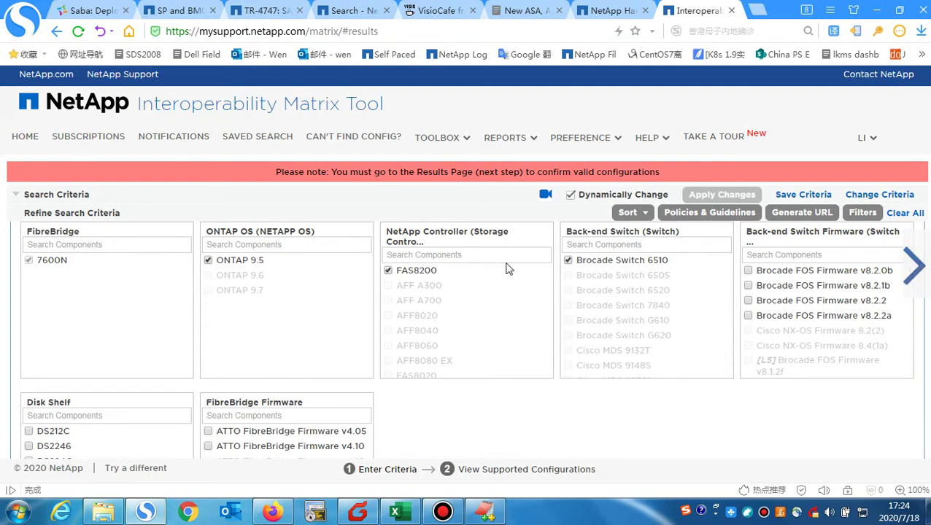
- Switch to the open NetApp Fusion manual design project, go to its design stage and start adding a system
click(600, 10)
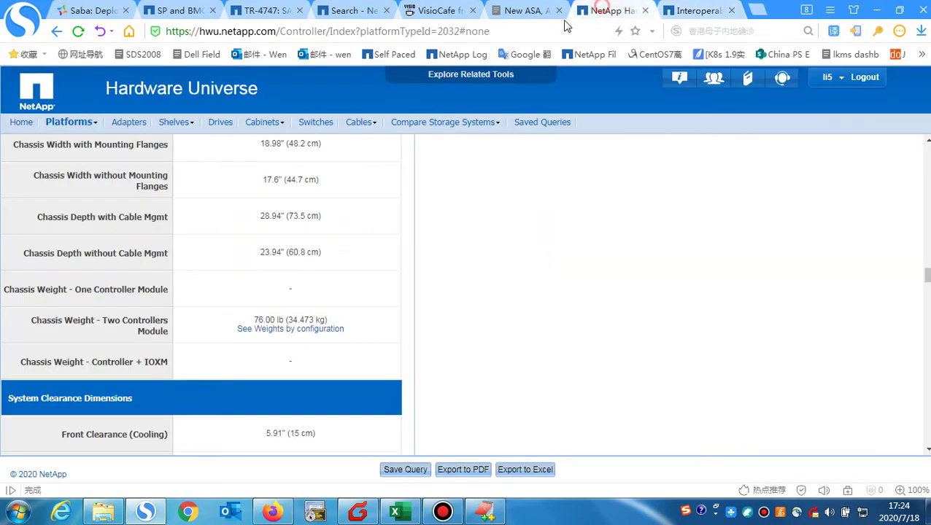
click(520, 12)
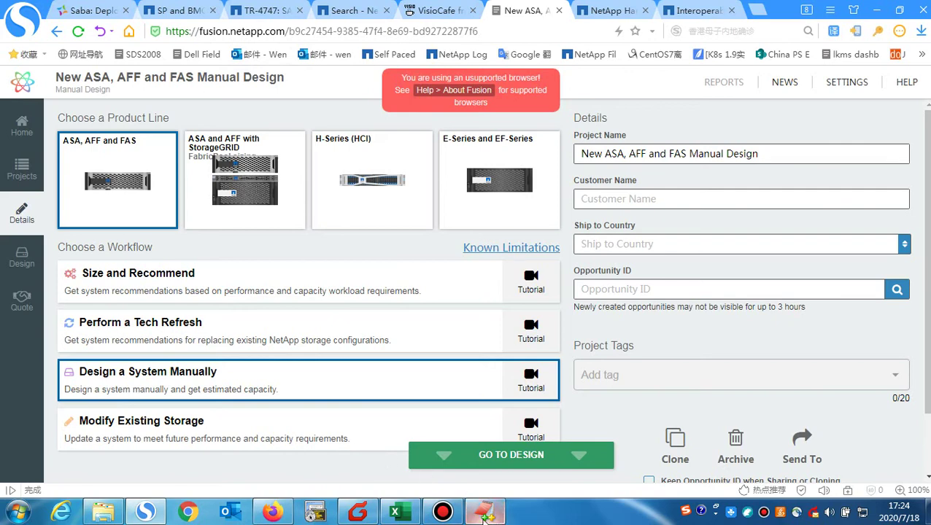
mouse_move(485, 515)
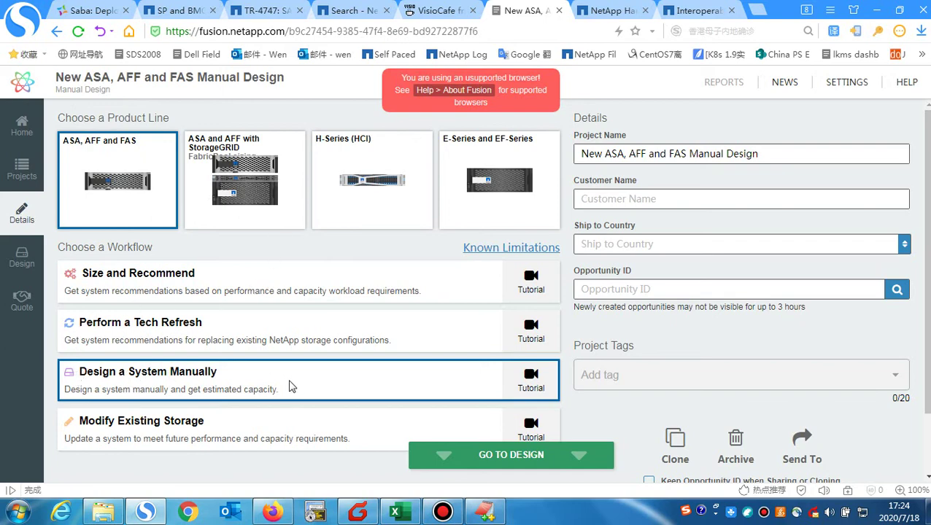
click(512, 461)
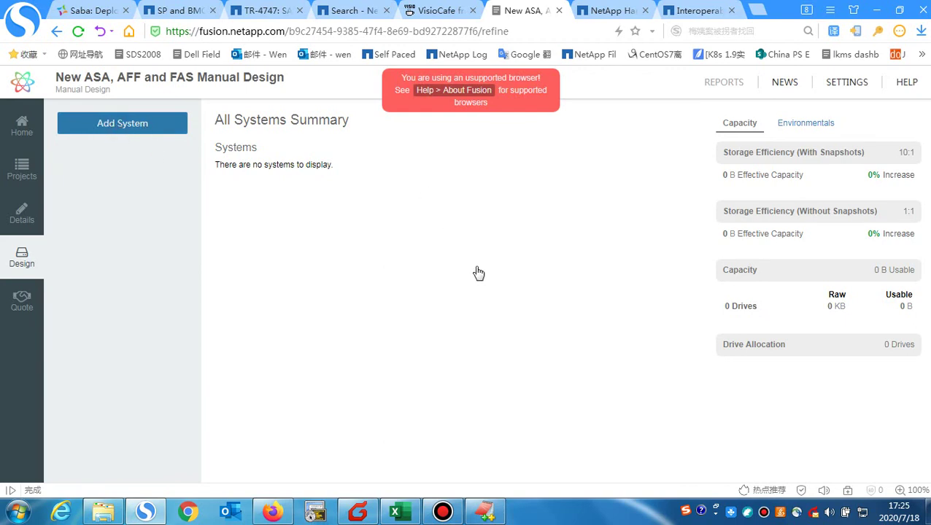
click(121, 126)
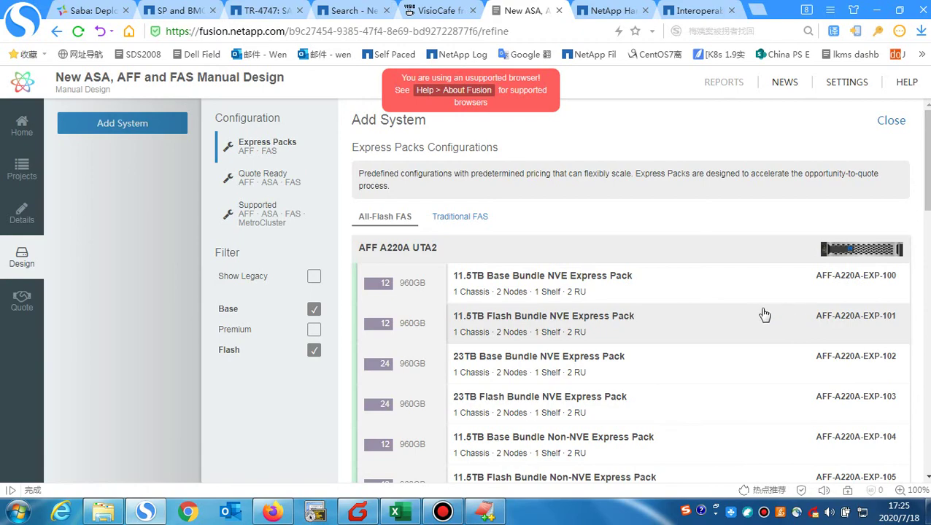
- Browse the predefined Express Packs configurations for All-Flash FAS and Traditional FAS
scroll(764, 315, down, 1)
scroll(764, 315, down, 15)
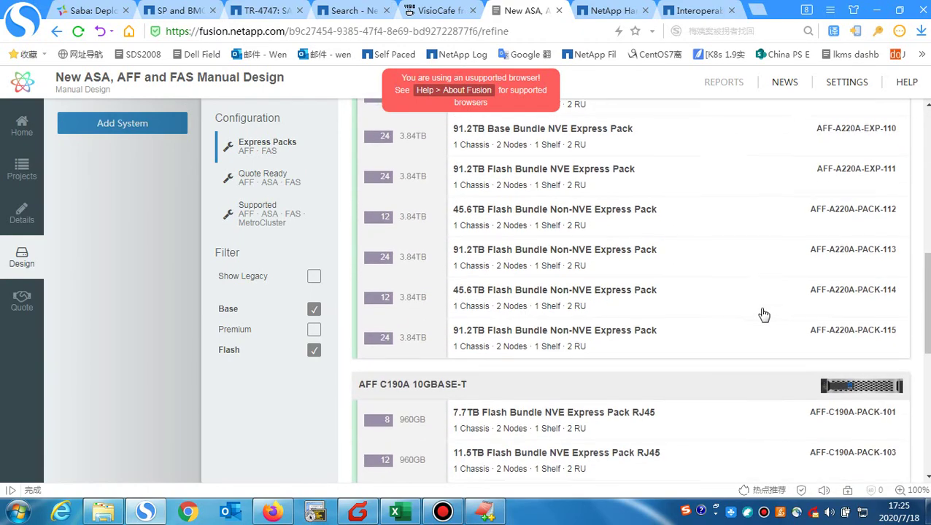
scroll(764, 315, down, 3)
scroll(685, 326, up, 15)
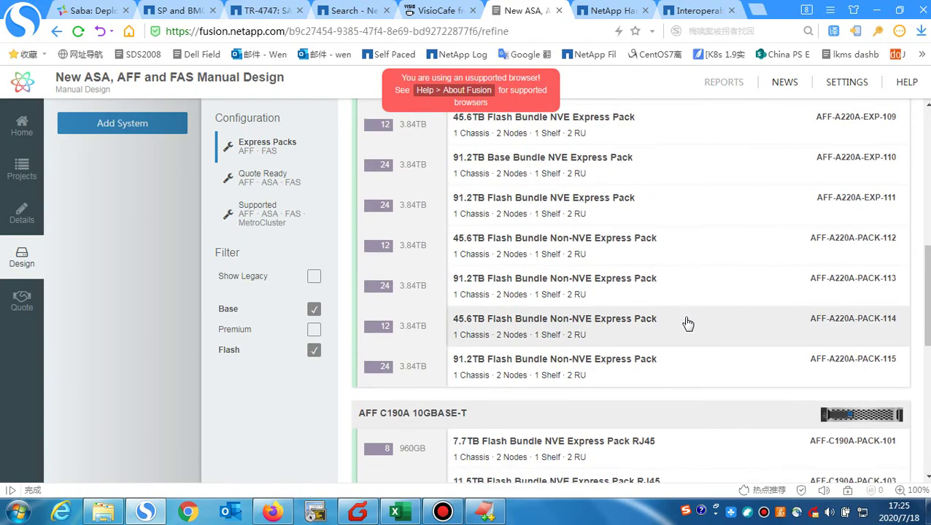
scroll(687, 323, up, 2)
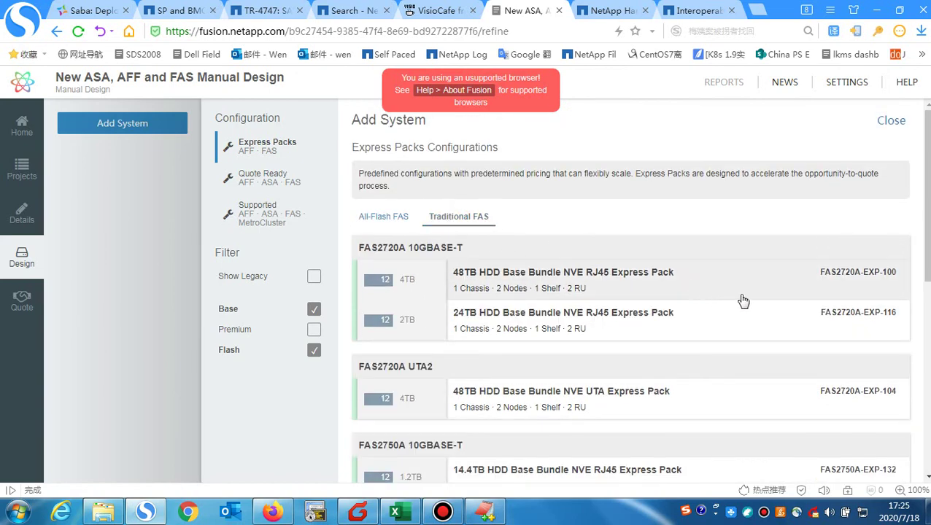
scroll(738, 300, down, 5)
scroll(738, 313, down, 1)
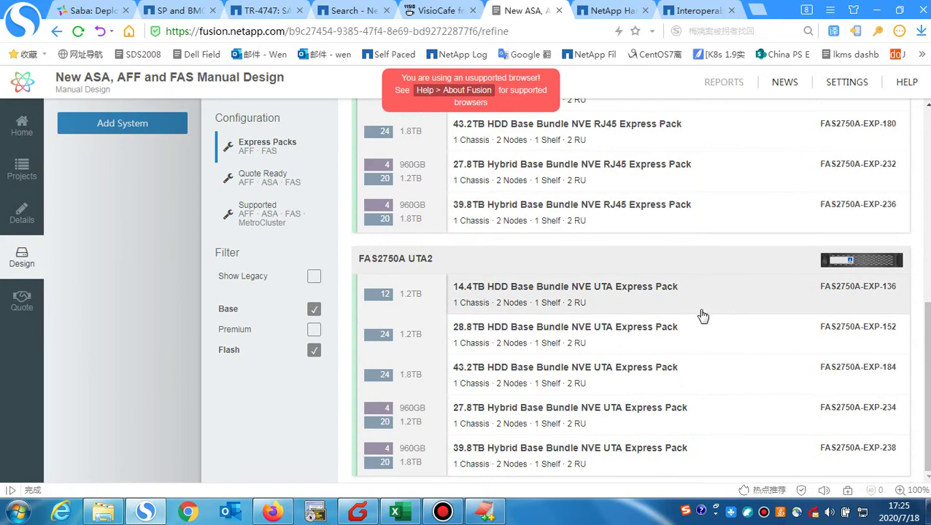
- Browse the Quote Ready configurations for Traditional FAS and add the FAS8200A system to the design
scroll(672, 316, up, 5)
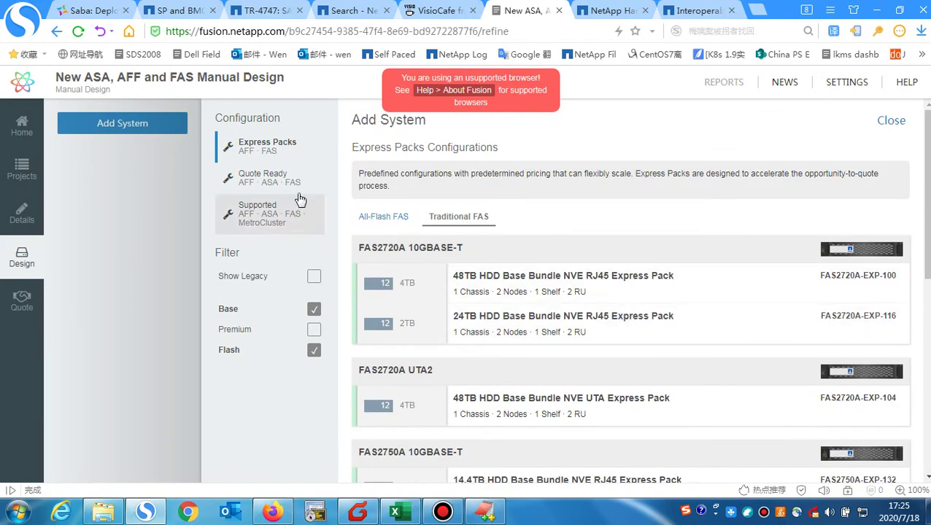
click(259, 220)
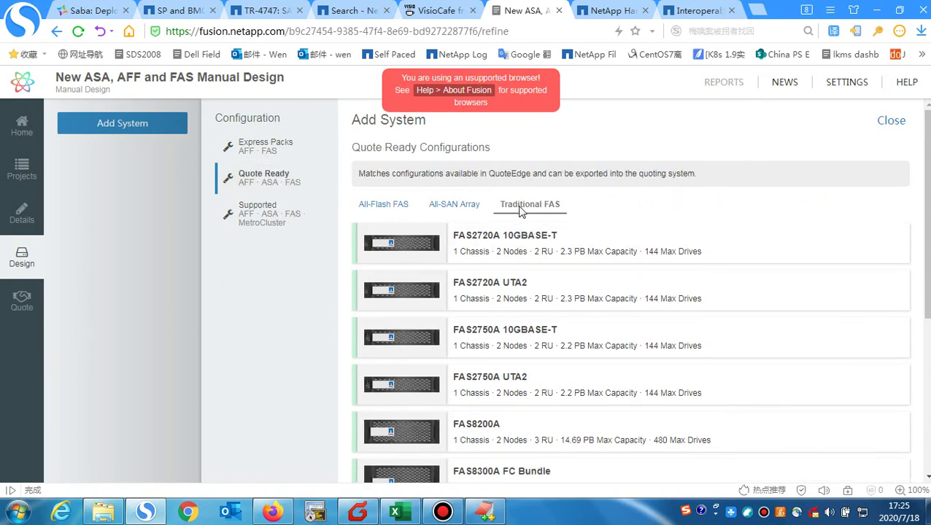
scroll(577, 261, down, 4)
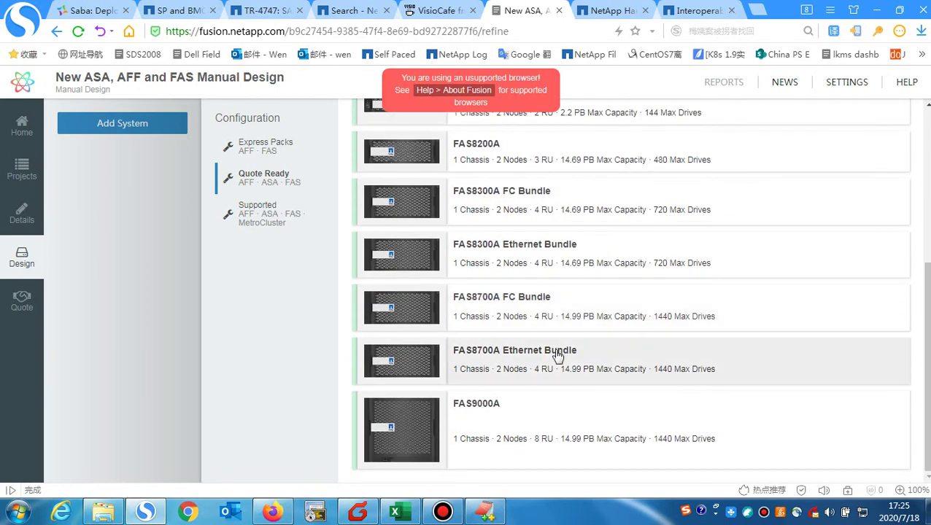
scroll(485, 222, up, 1)
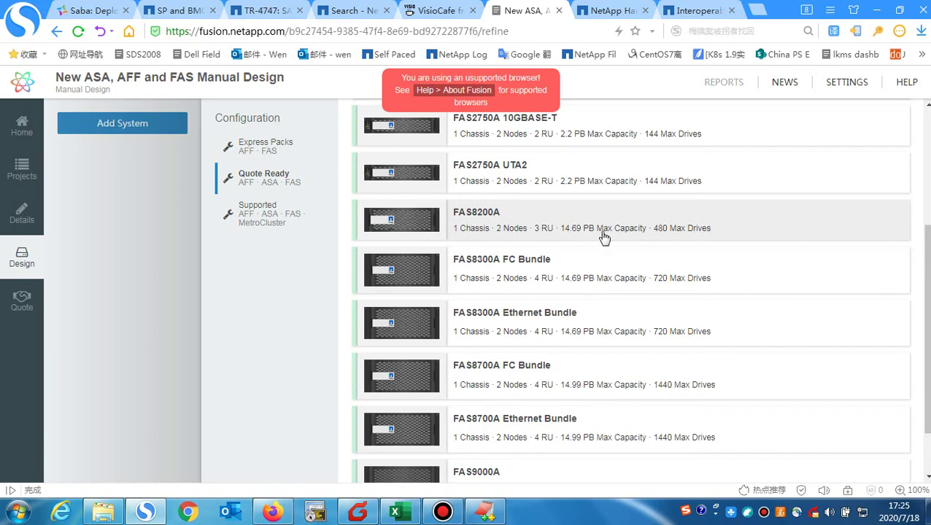
click(493, 229)
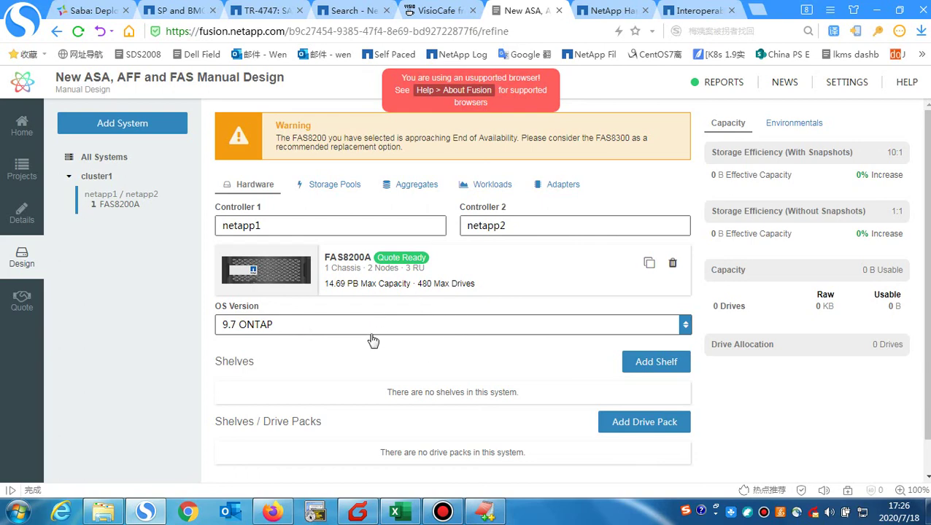
- Add DS224C shelves with 24 1.8TB SAS drives (X343A) to the FAS8200A and set the shelf quantity to 5
click(656, 370)
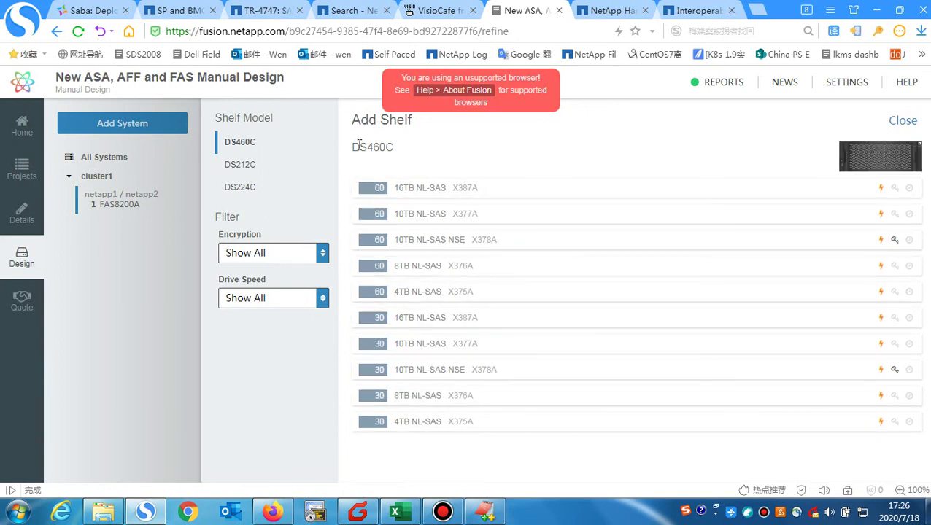
click(241, 190)
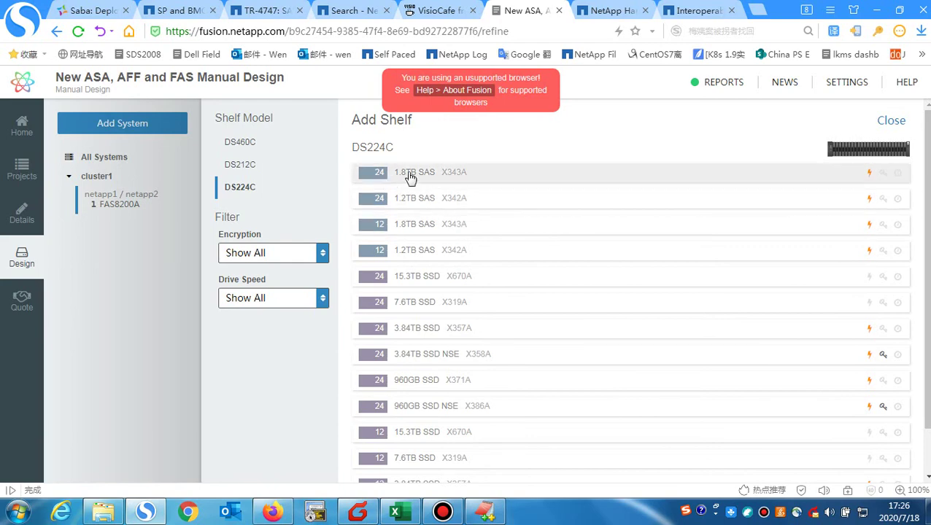
click(410, 178)
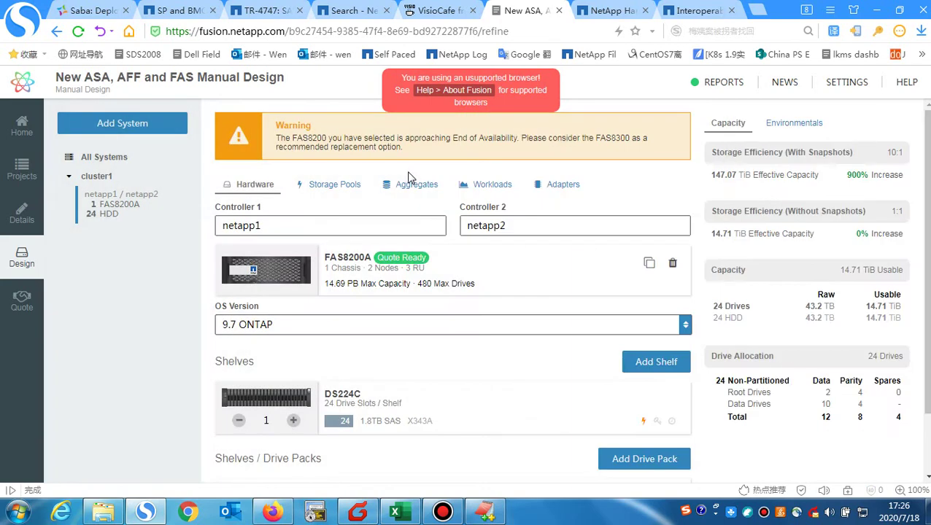
click(293, 423)
click(292, 423)
click(293, 423)
click(292, 423)
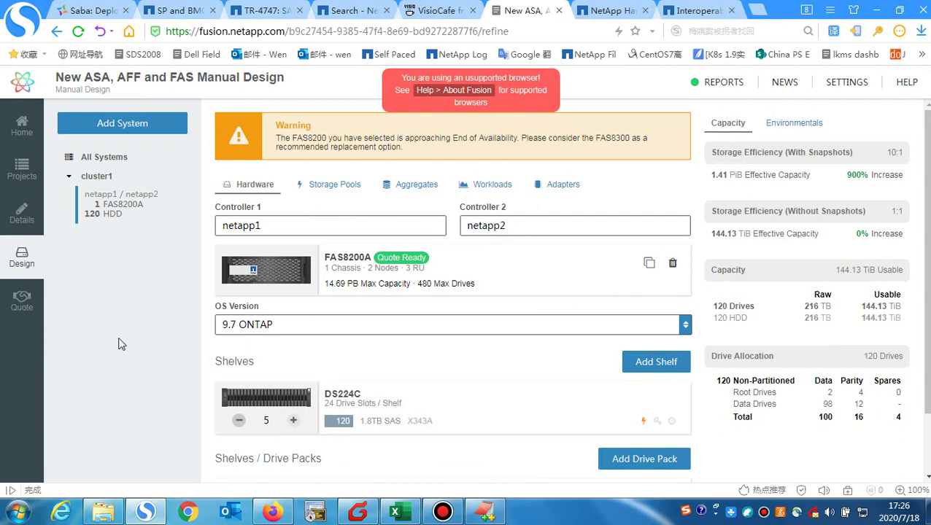
- Examine the system's automatically created aggregates, their RAID layout, and the capacity and drive allocation summary
scroll(121, 344, down, 2)
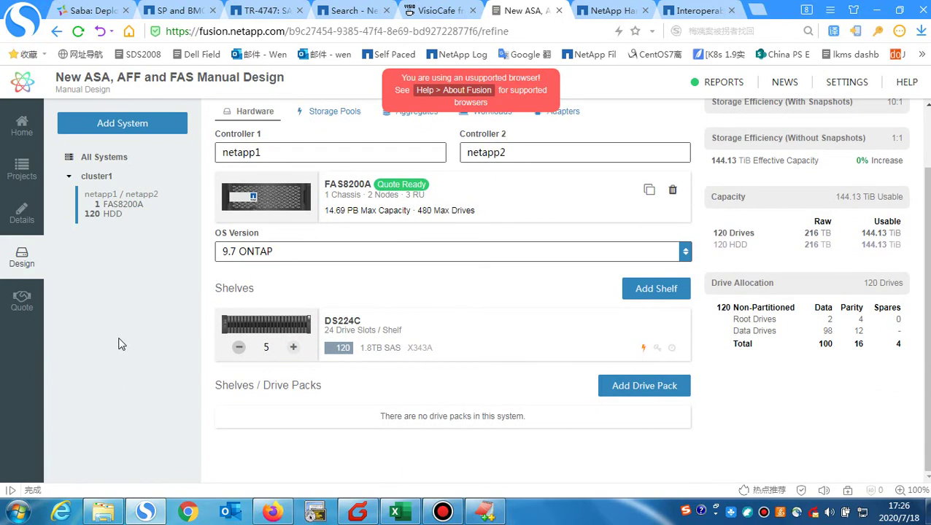
scroll(121, 344, up, 2)
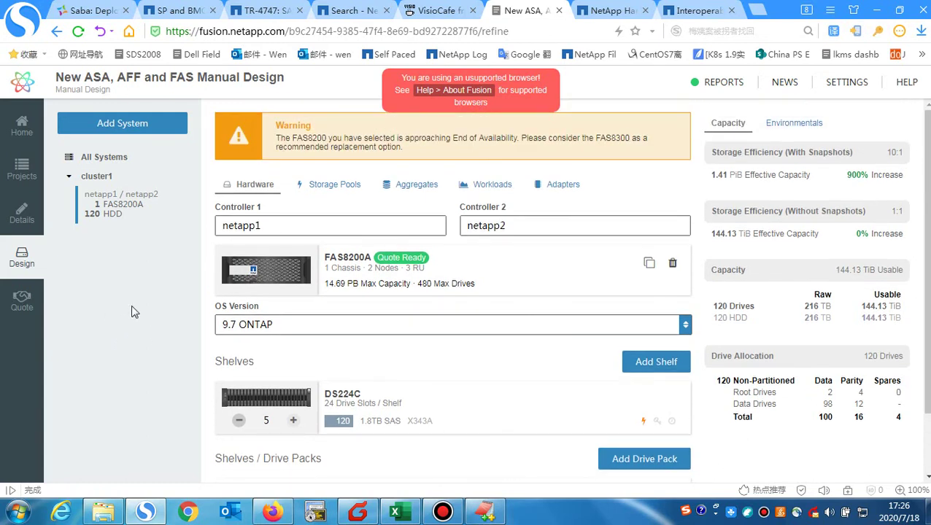
click(404, 191)
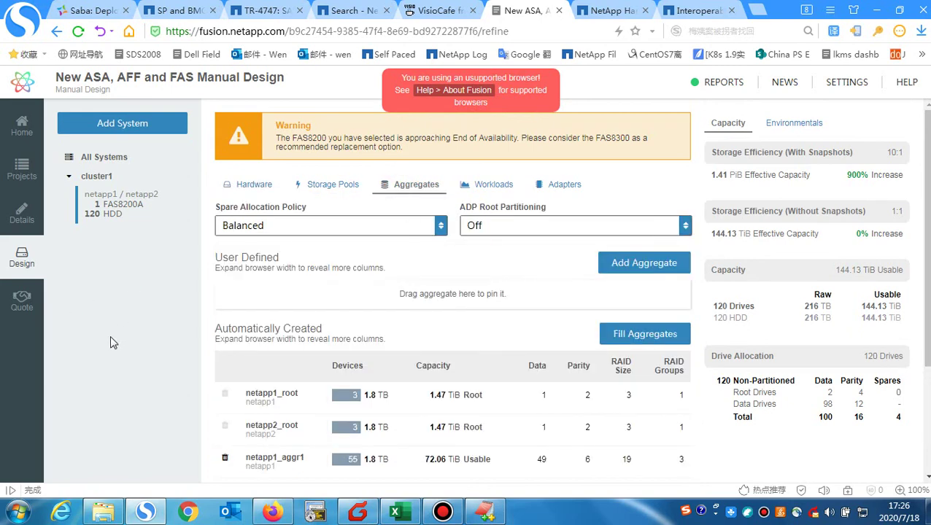
scroll(370, 327, down, 2)
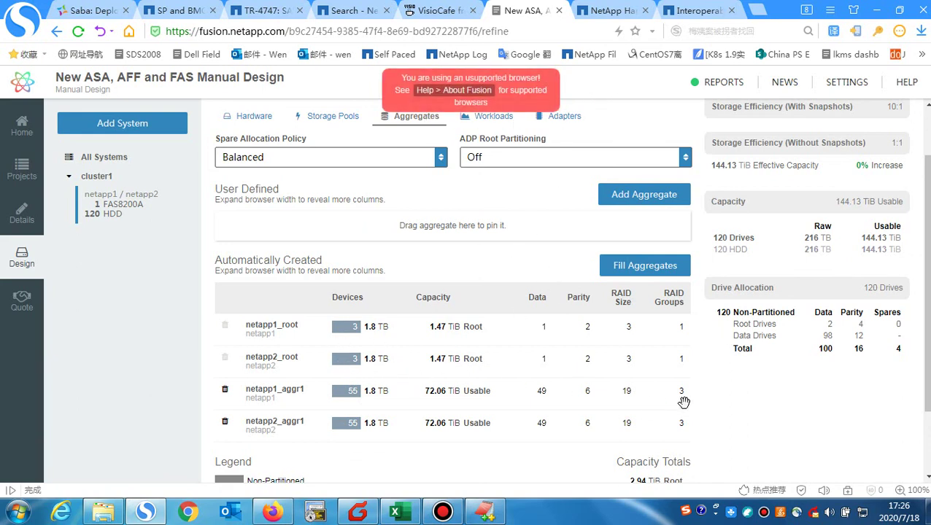
scroll(772, 349, up, 1)
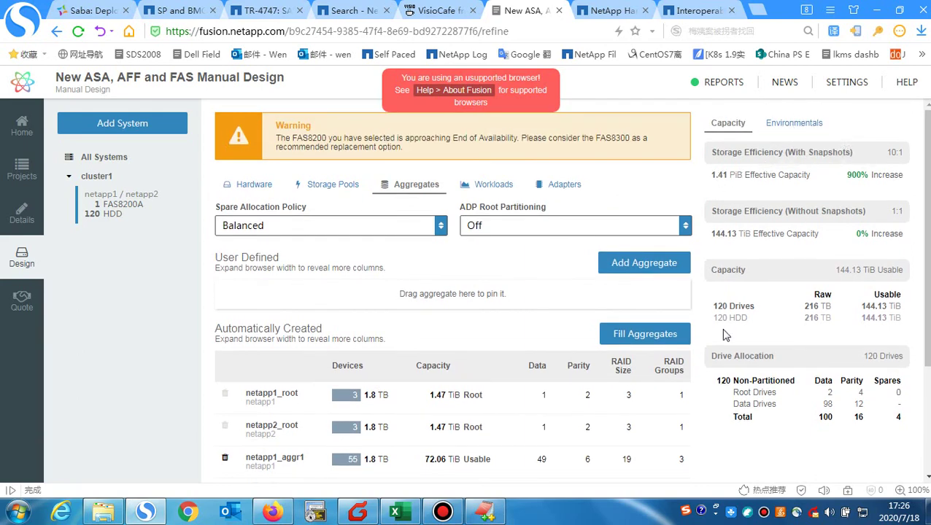
scroll(739, 318, down, 1)
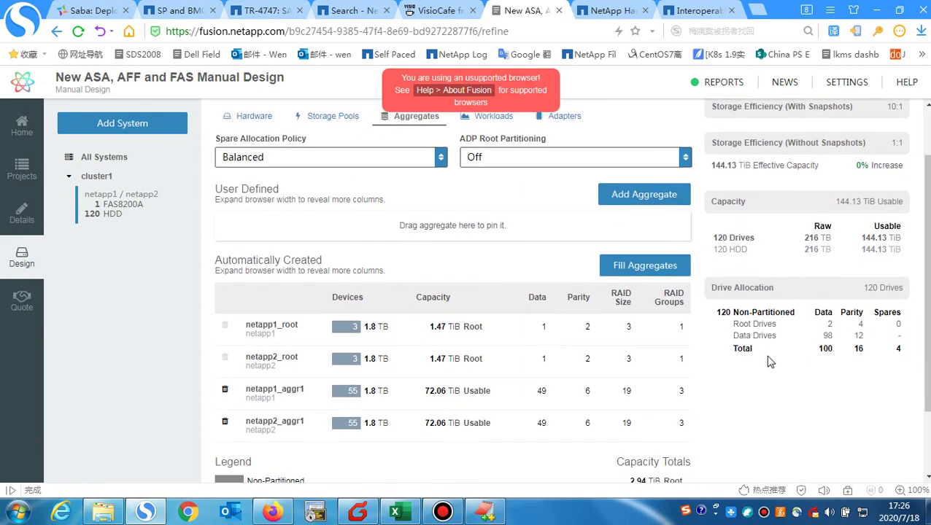
scroll(773, 350, down, 1)
scroll(715, 327, up, 2)
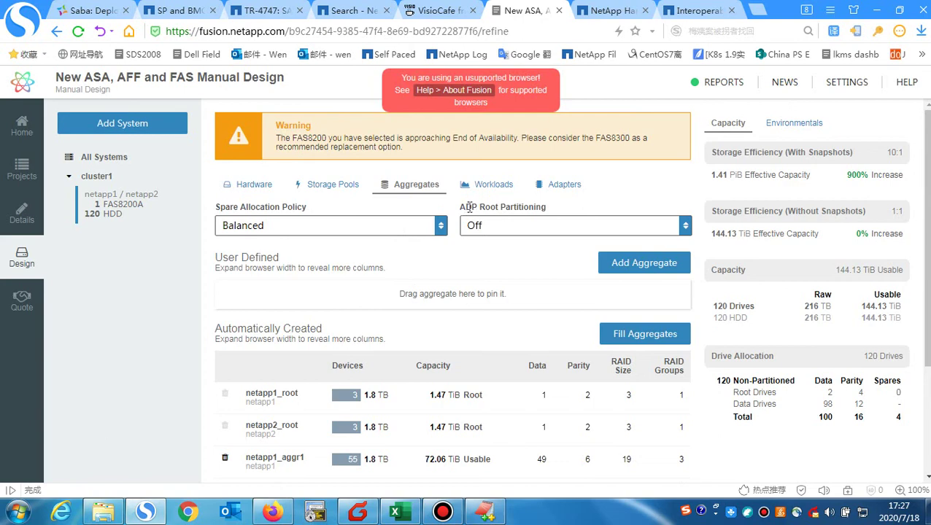
- Set ADP Root Partitioning to Use When Available and review the resulting aggregates and drive allocation
drag(461, 208, 549, 212)
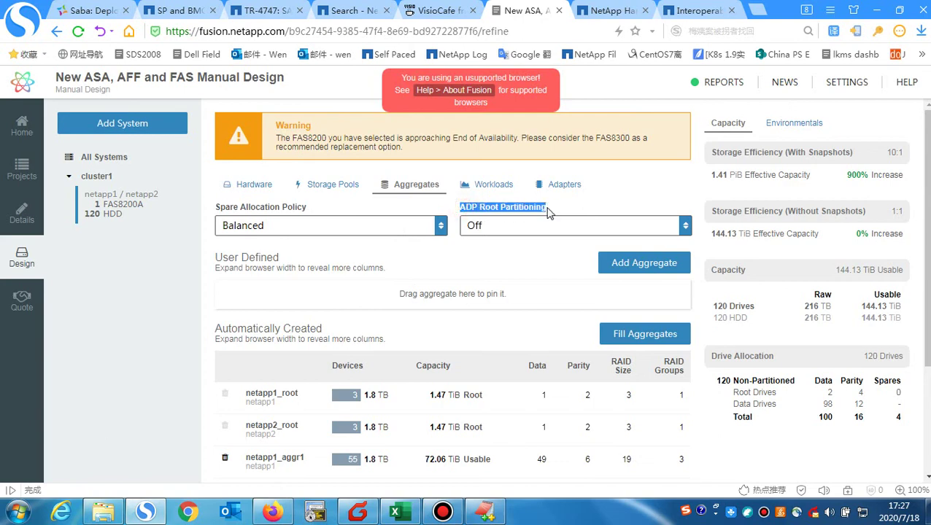
click(493, 247)
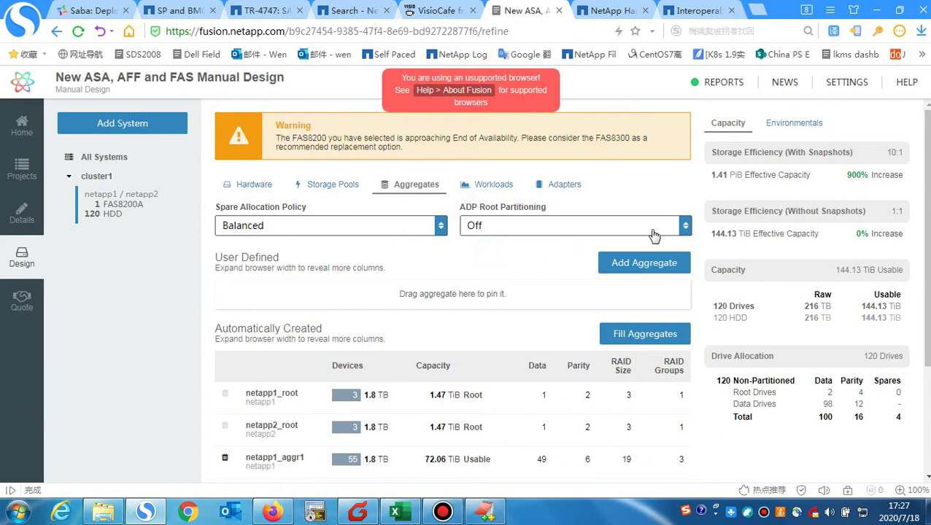
click(685, 230)
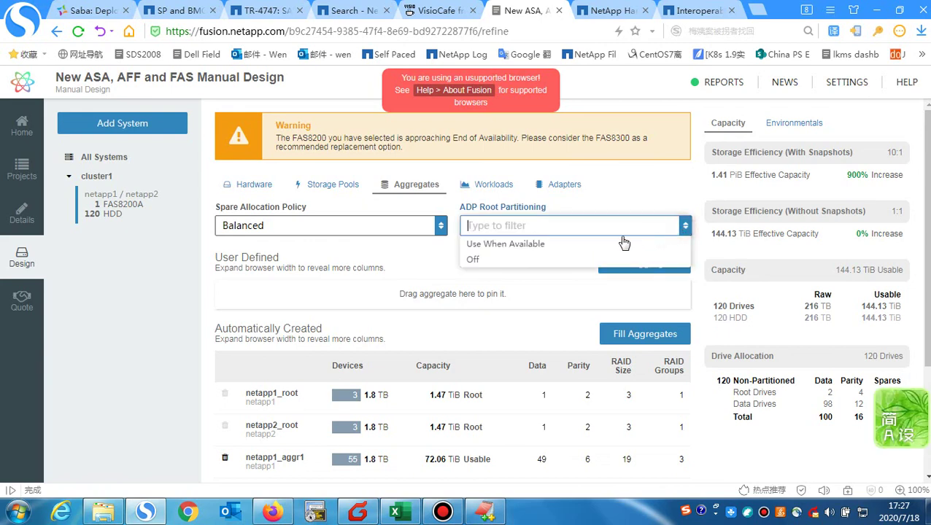
click(515, 251)
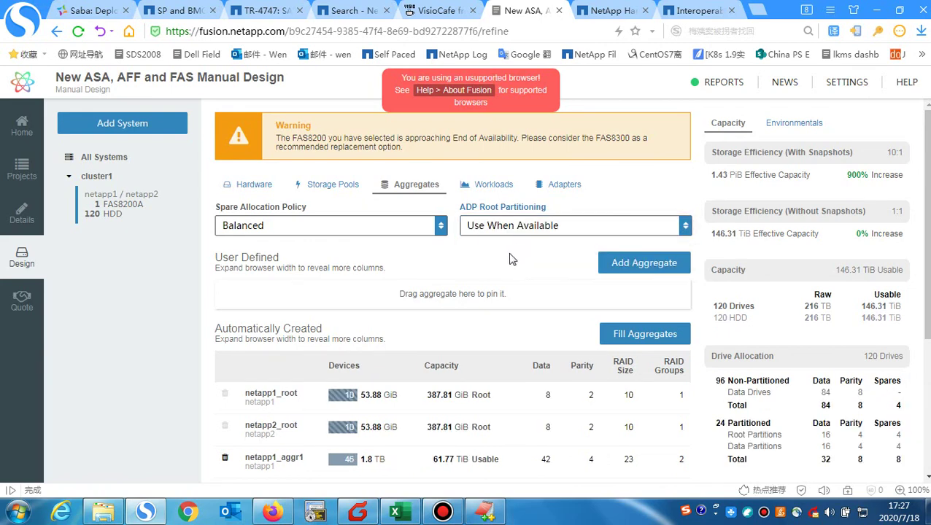
scroll(446, 362, down, 1)
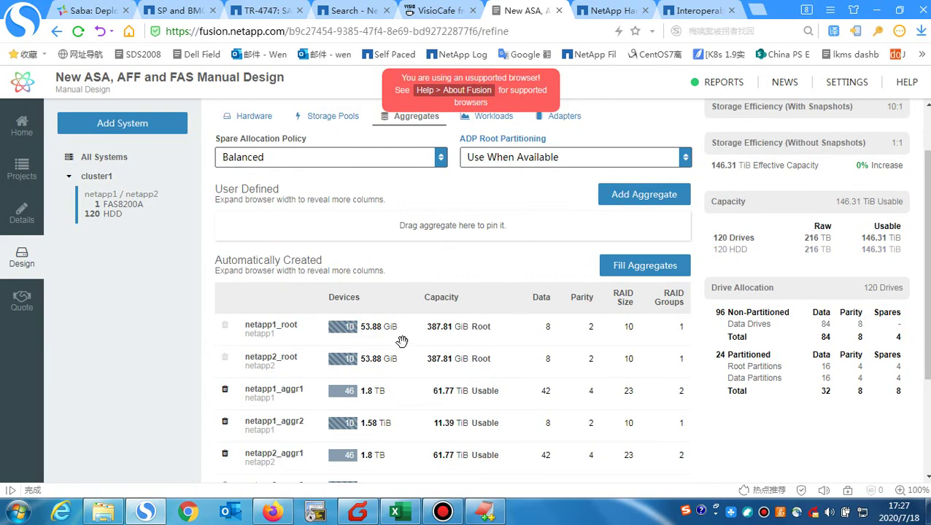
scroll(436, 363, down, 1)
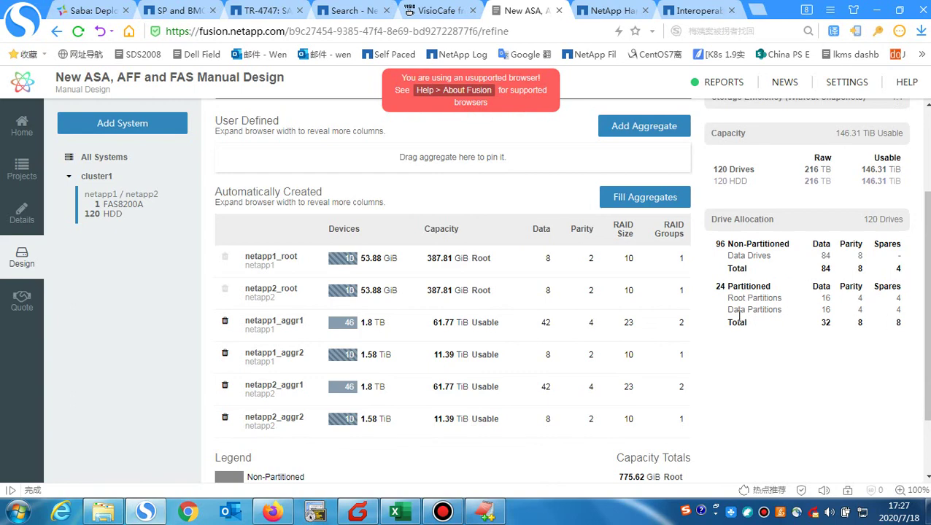
scroll(726, 314, up, 2)
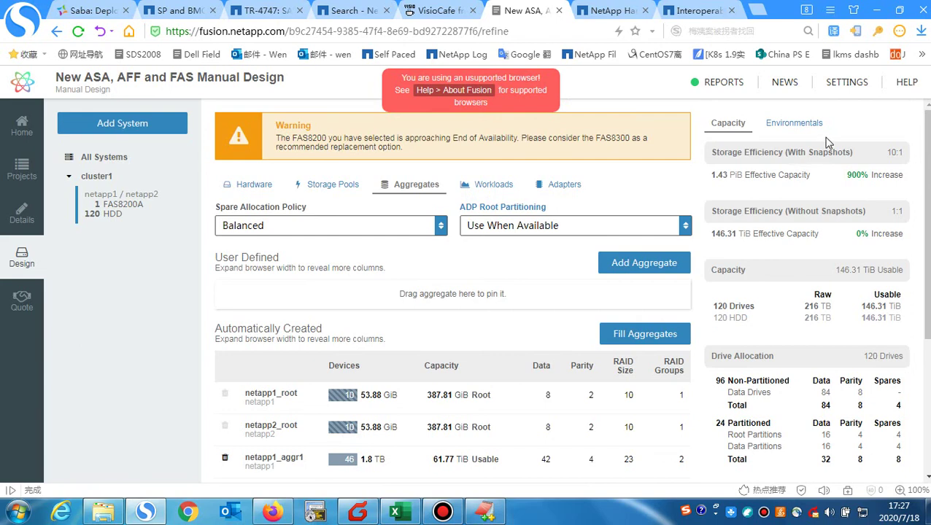
- Examine the design's environmental figures, covering current draw, power, heat, rack units, outlets and weight
click(791, 124)
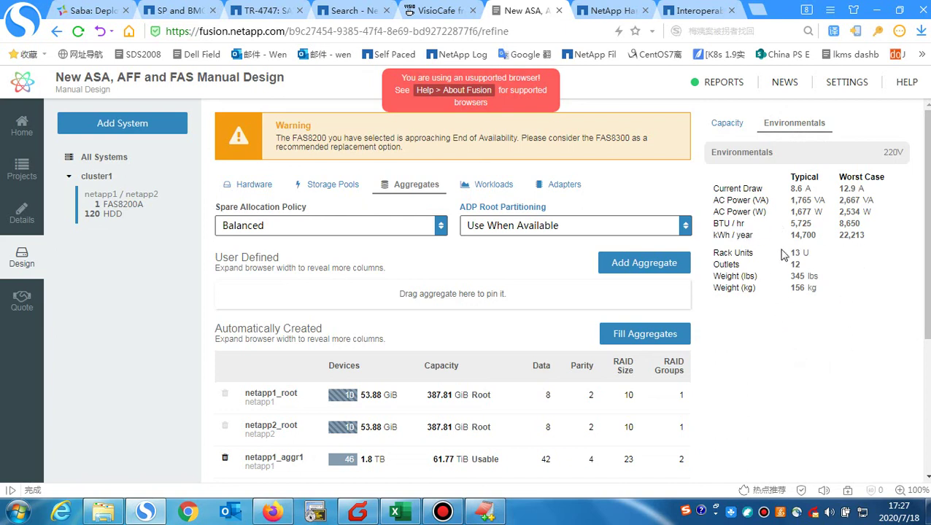
drag(792, 251, 811, 291)
click(762, 315)
mouse_move(715, 188)
mouse_down()
mouse_move(874, 224)
mouse_move(871, 241)
mouse_up()
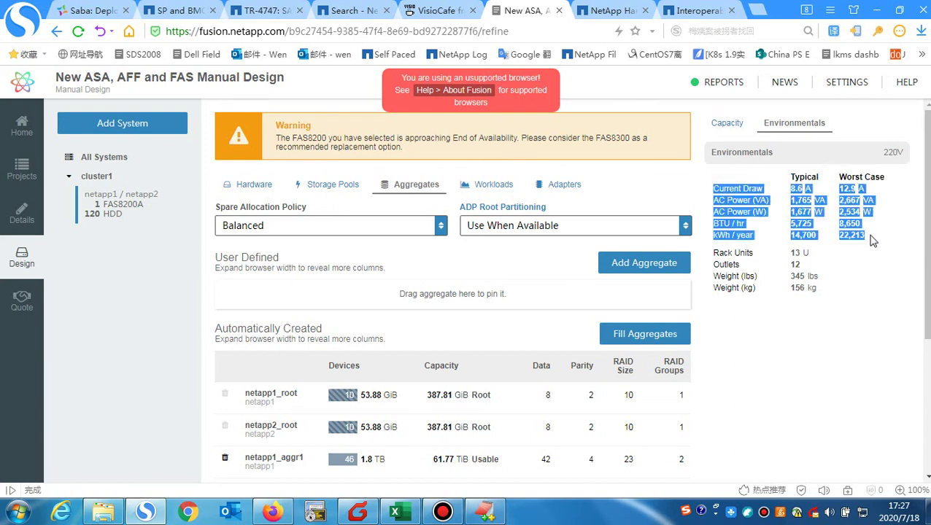
click(802, 363)
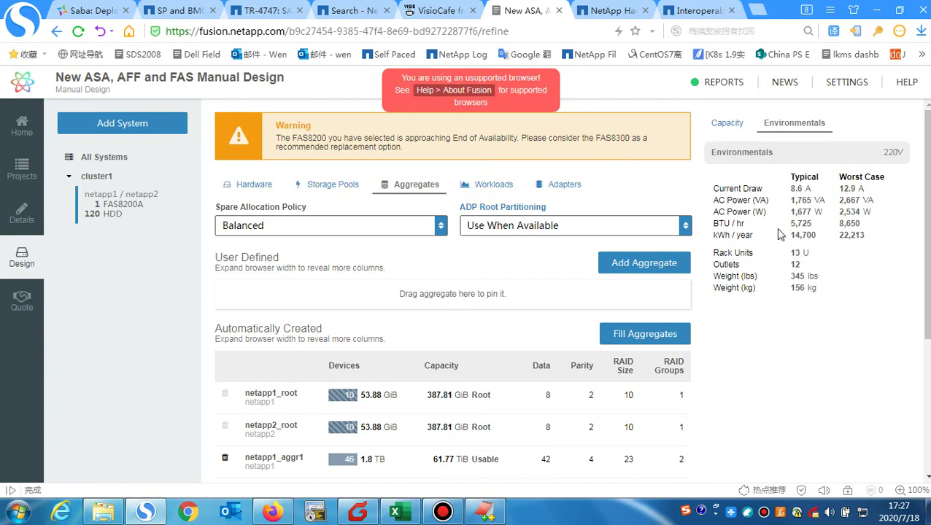
drag(792, 177, 879, 237)
click(812, 347)
mouse_move(713, 188)
mouse_down()
mouse_move(802, 253)
mouse_move(875, 241)
mouse_up()
click(810, 380)
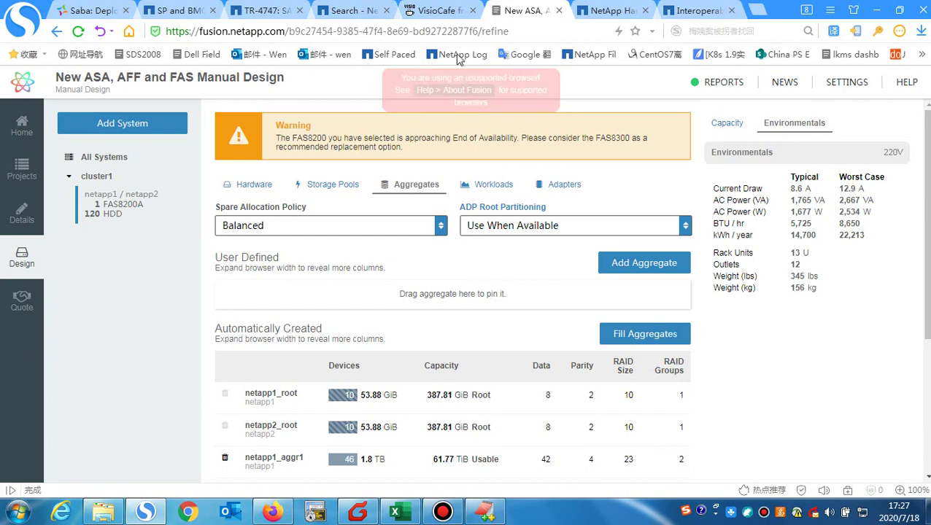
- Look through the open Knowledge Base, VisioCafe, Fusion, Hardware Universe and Interoperability pages, and switch to SmartSolve in Firefox
click(354, 12)
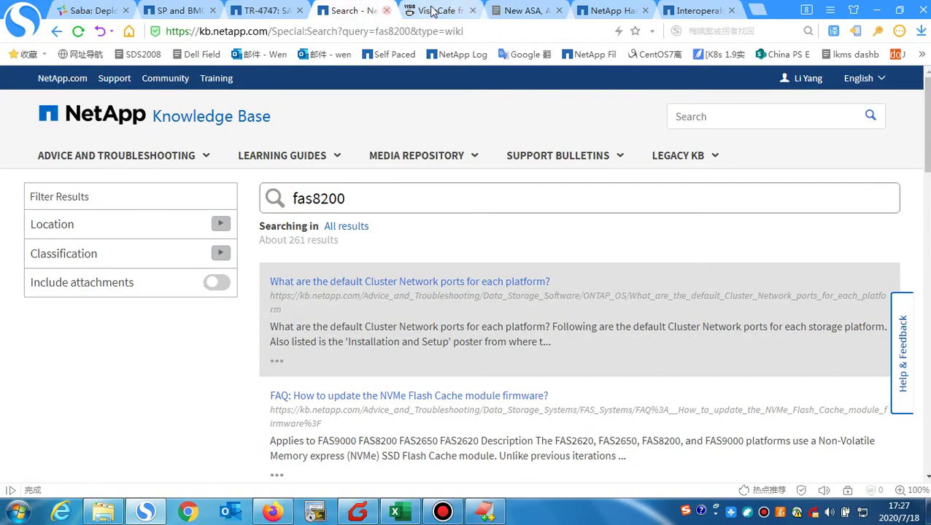
click(438, 10)
click(523, 10)
click(611, 11)
click(668, 13)
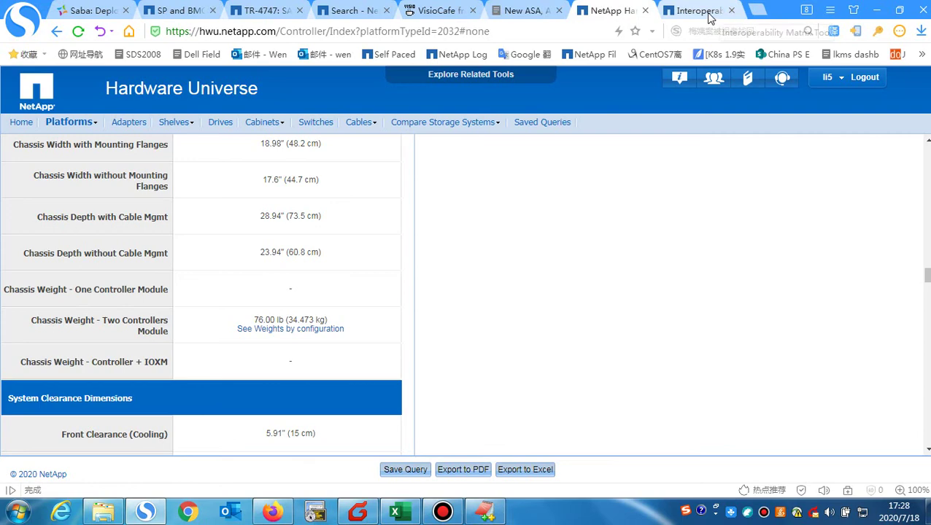
click(269, 512)
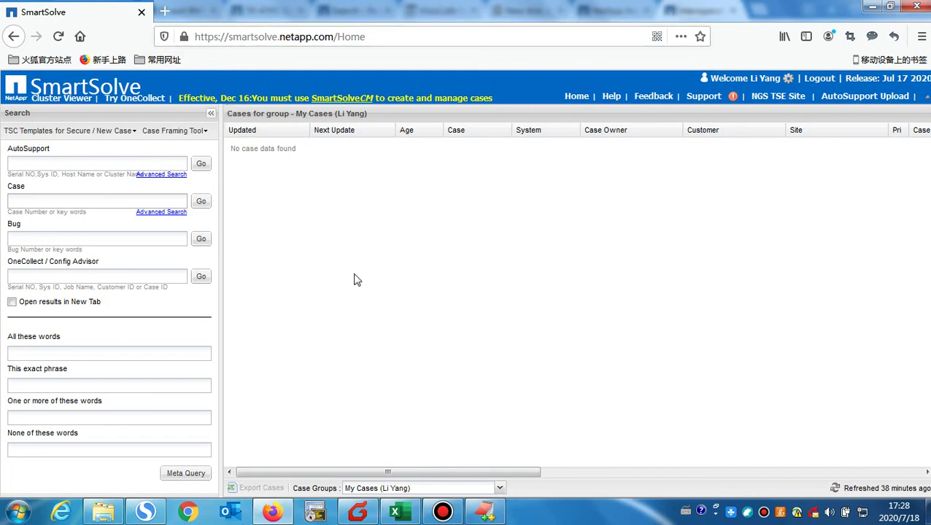
- Switch to Foxmail and open the 15:59 NetApp Field Service Order email in the Hongkong folder to get its case number
click(357, 512)
scroll(88, 295, down, 6)
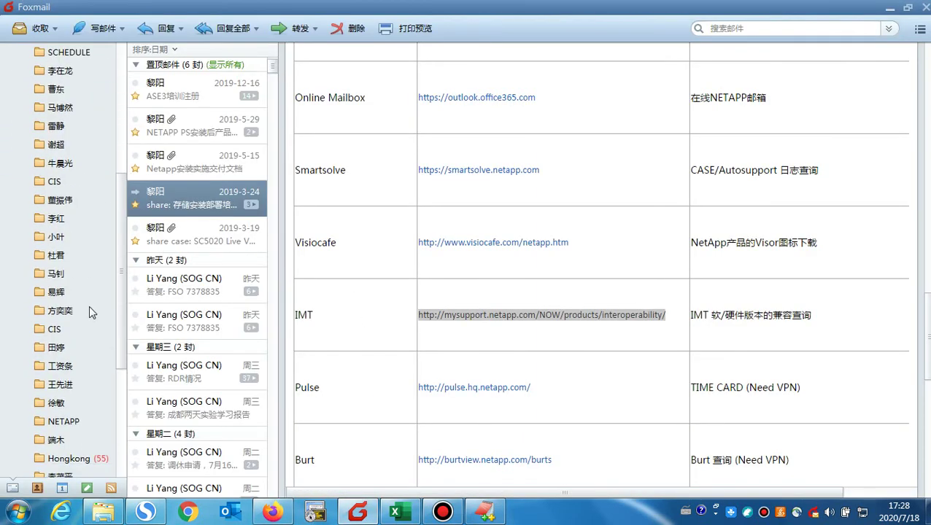
click(91, 309)
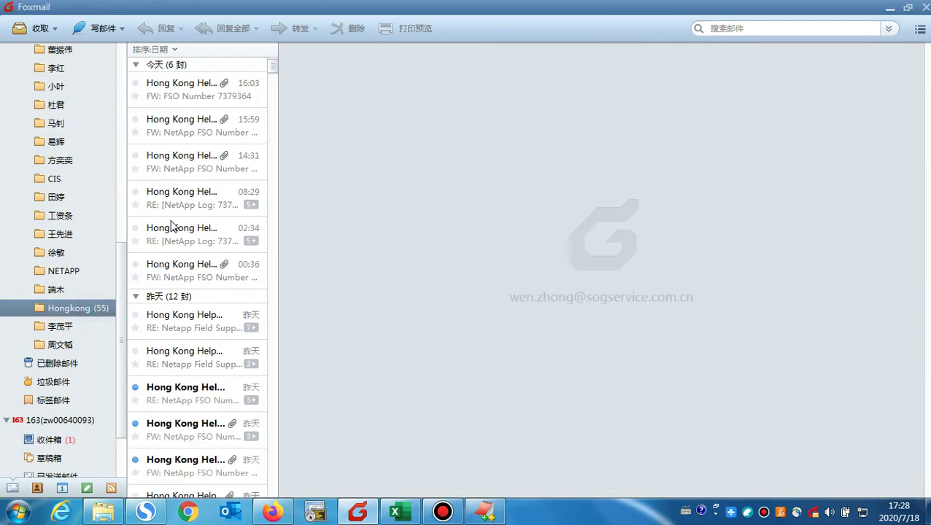
click(179, 98)
click(194, 137)
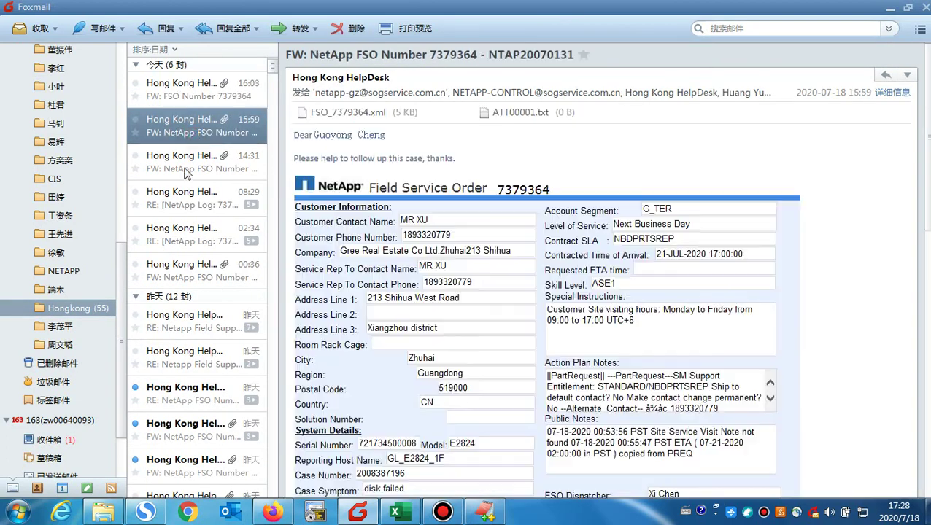
scroll(432, 252, down, 3)
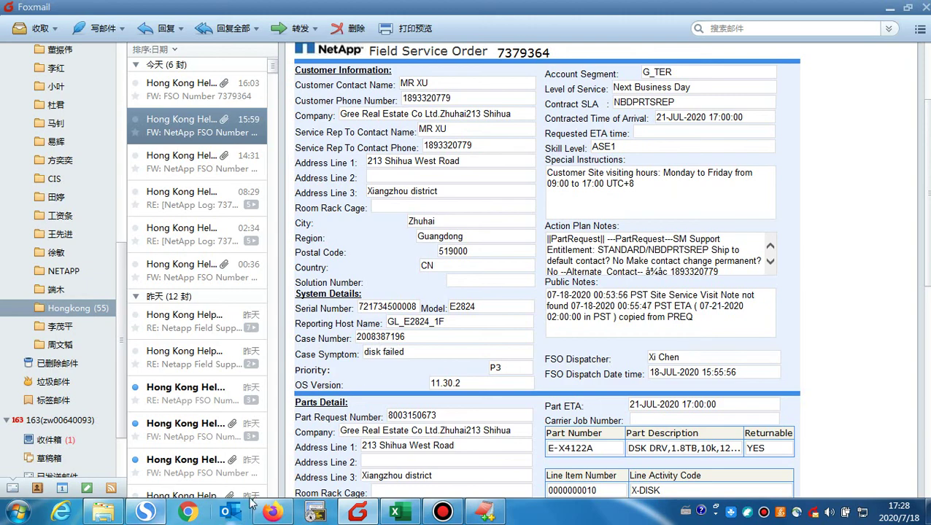
- Return to SmartSolve in Firefox and look up the support case using the case number from the service order email
click(272, 512)
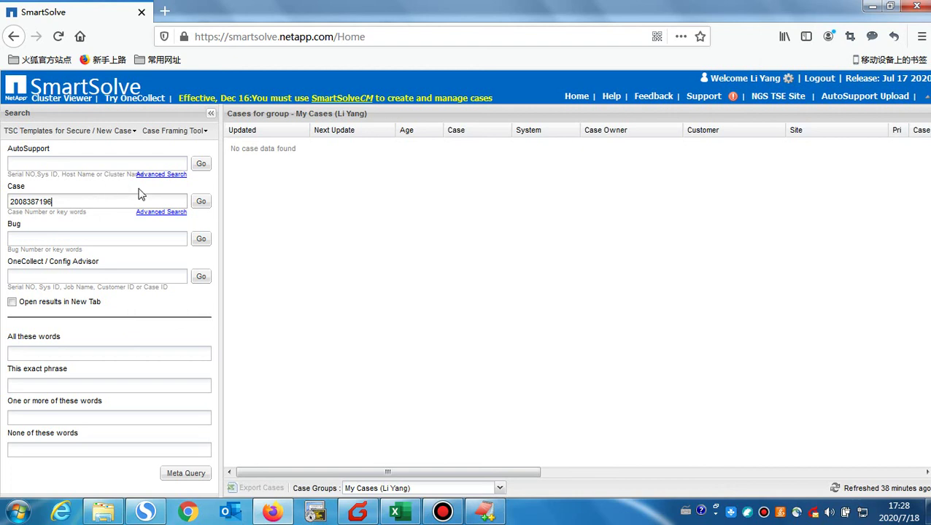
click(201, 204)
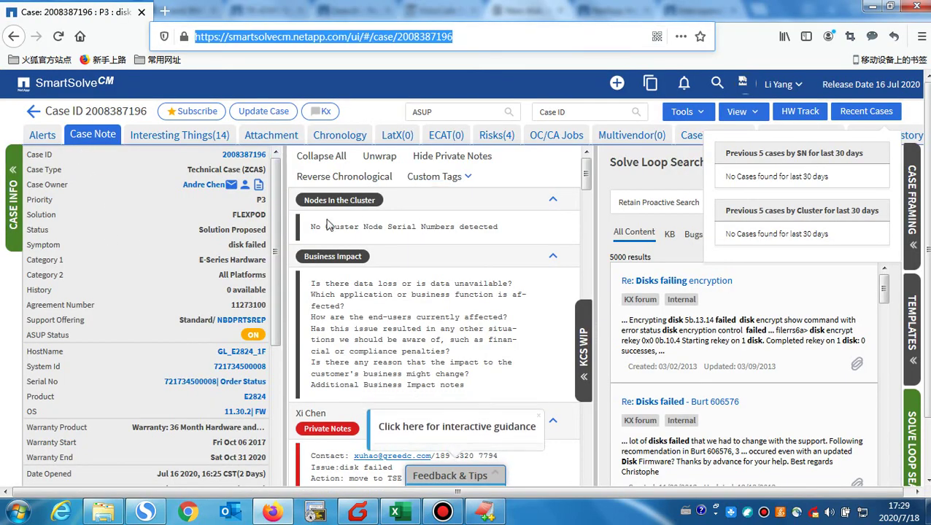
click(277, 186)
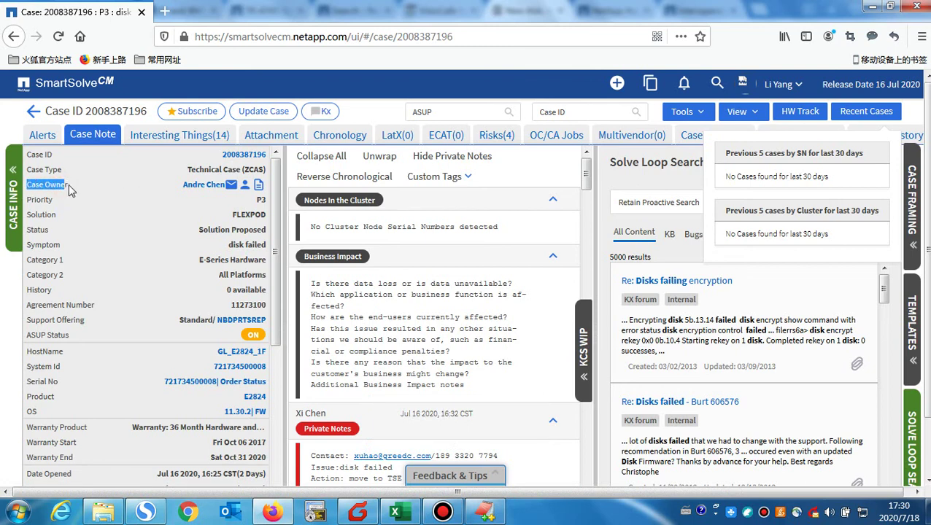
- Examine the case's owner, status, system, warranty and date details, and read its business impact, private and public notes
click(70, 186)
click(140, 184)
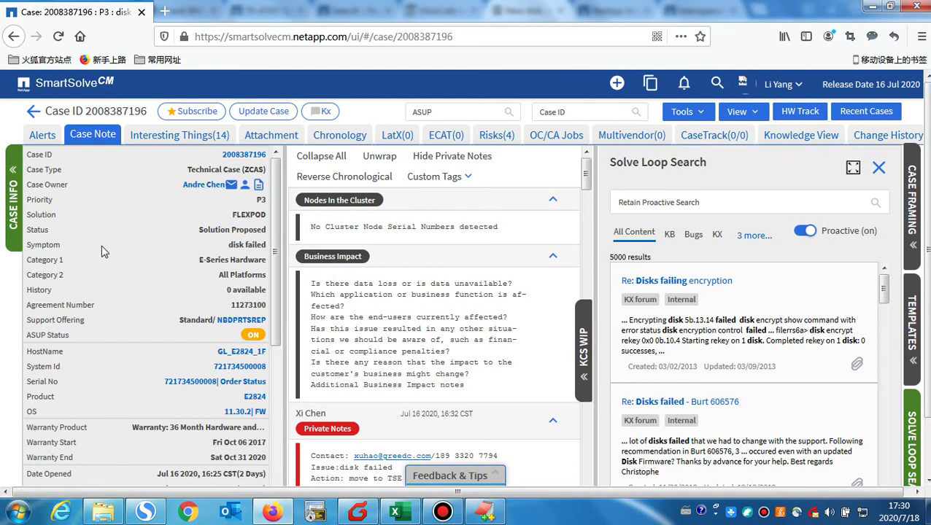
scroll(122, 321, down, 2)
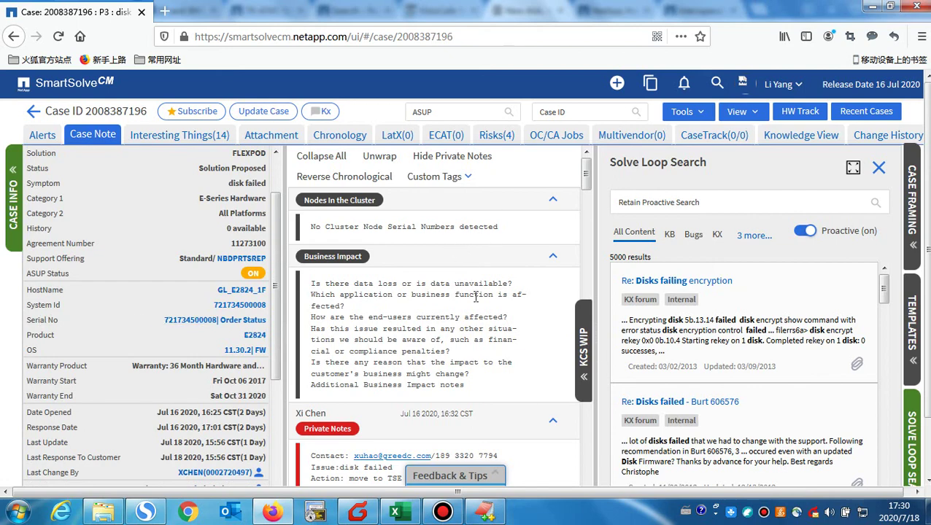
scroll(490, 344, down, 8)
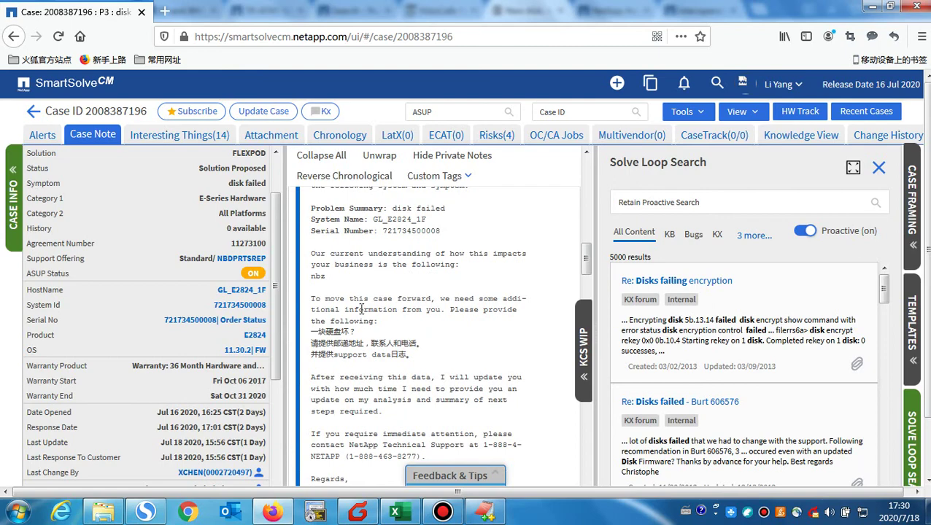
scroll(407, 326, up, 3)
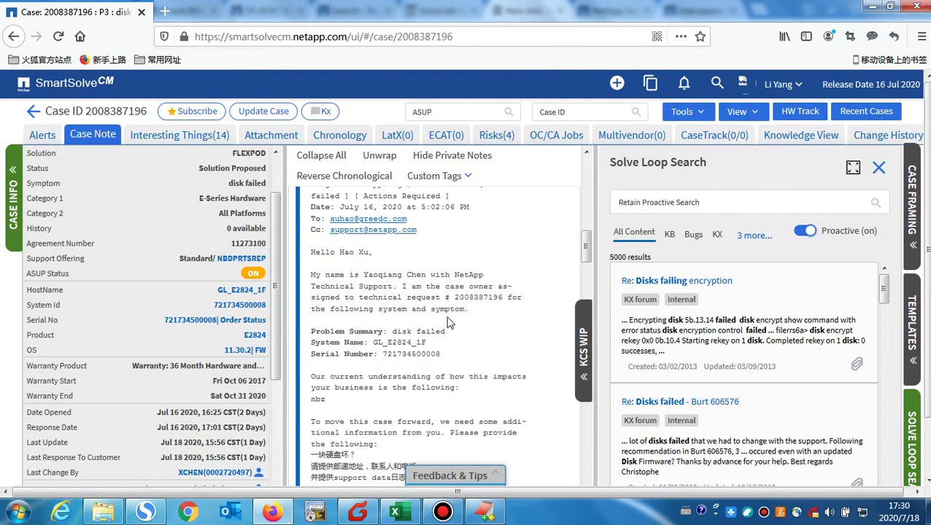
scroll(407, 302, down, 5)
scroll(474, 368, down, 8)
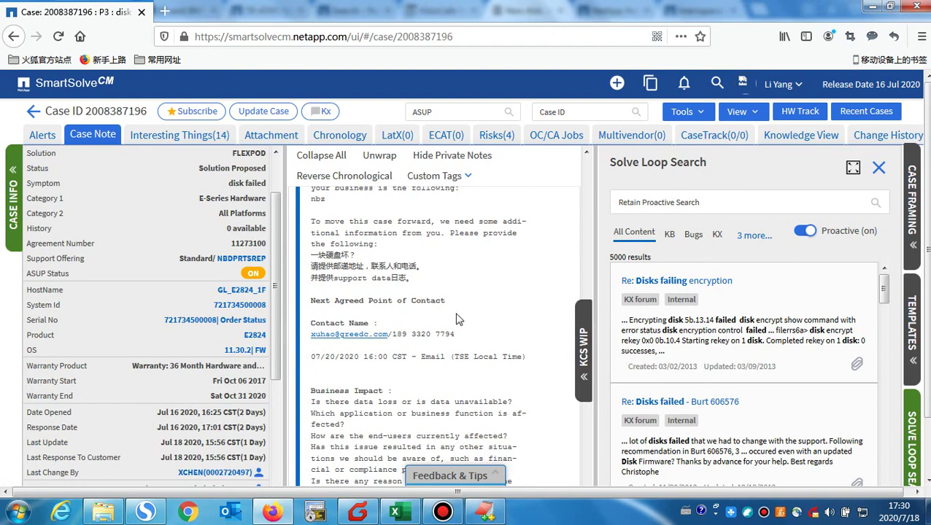
scroll(464, 337, down, 3)
scroll(464, 337, up, 10)
scroll(464, 332, up, 10)
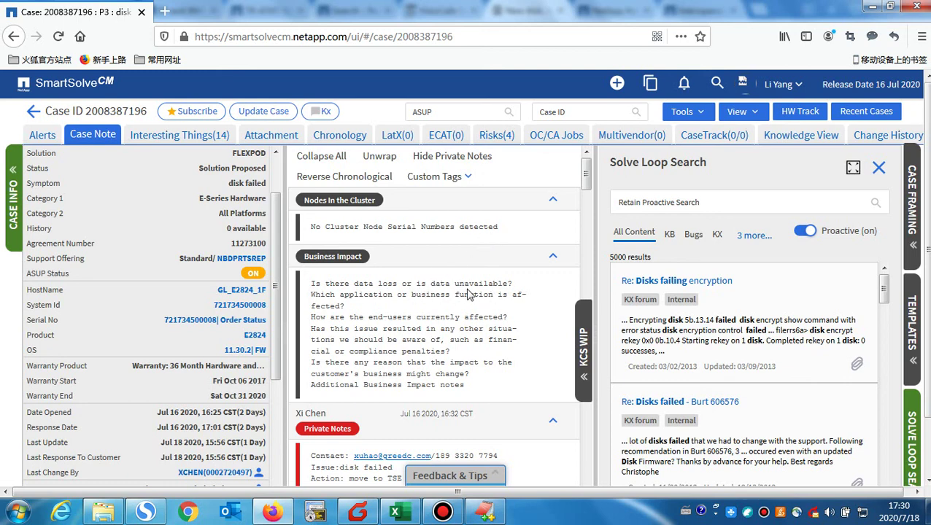
scroll(495, 309, down, 15)
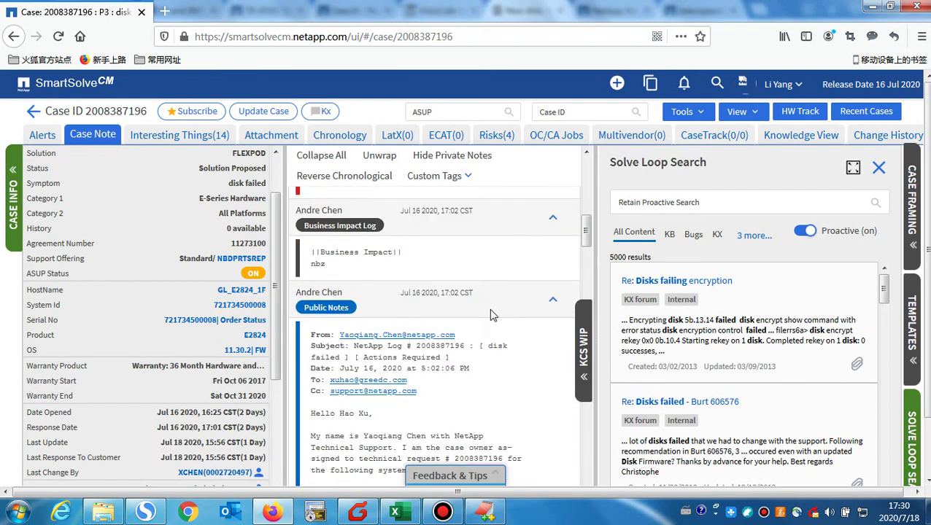
scroll(490, 340, down, 10)
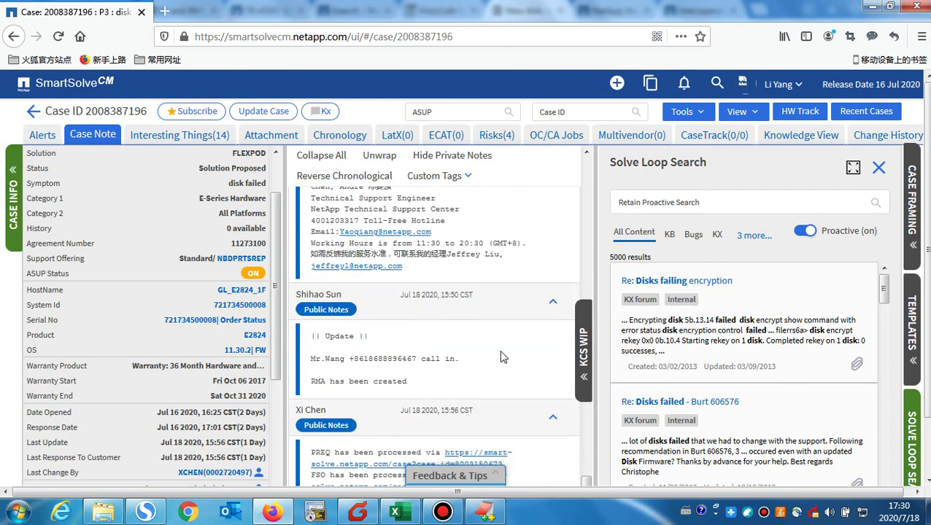
scroll(494, 321, up, 2)
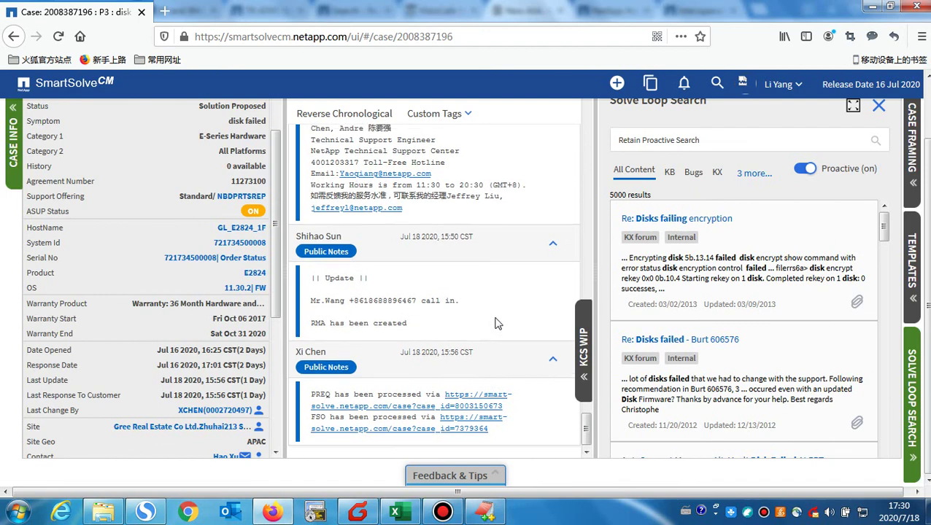
- Switch to the 常用网站.txt list in EditPlus and examine the LATX entry's address, Perfstat analysis purpose and VPN account requirement
click(487, 513)
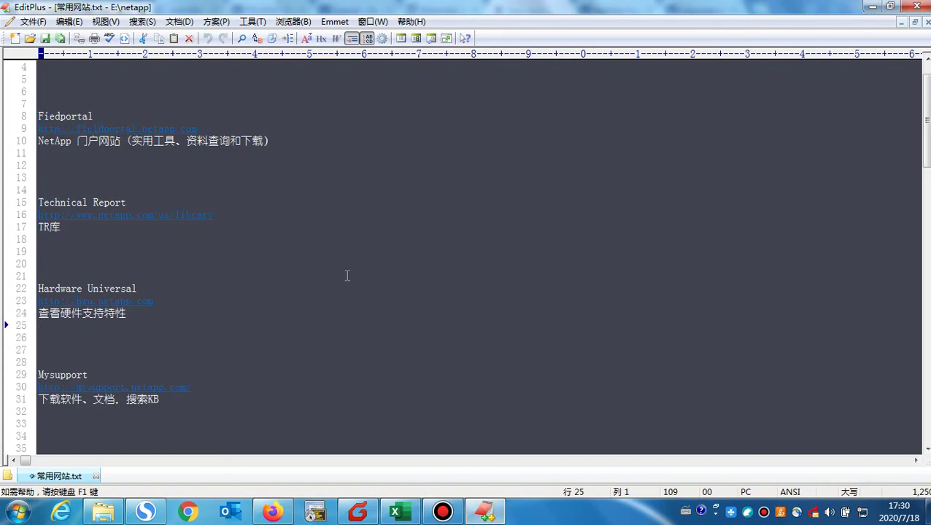
scroll(333, 243, down, 16)
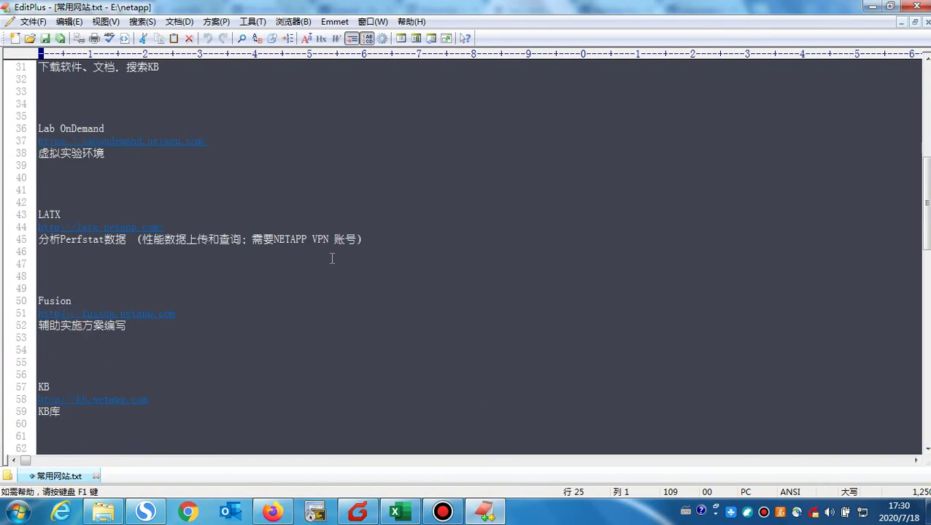
scroll(313, 268, up, 4)
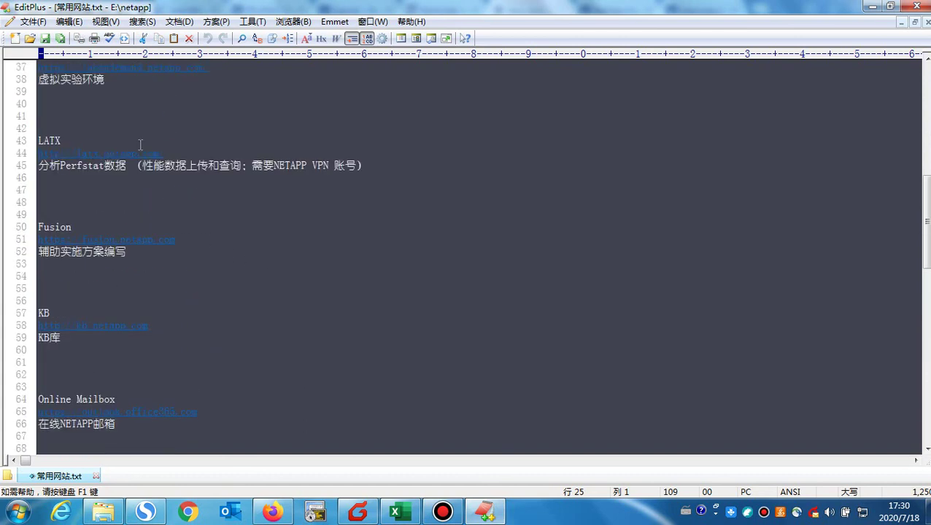
drag(61, 167, 105, 166)
click(134, 193)
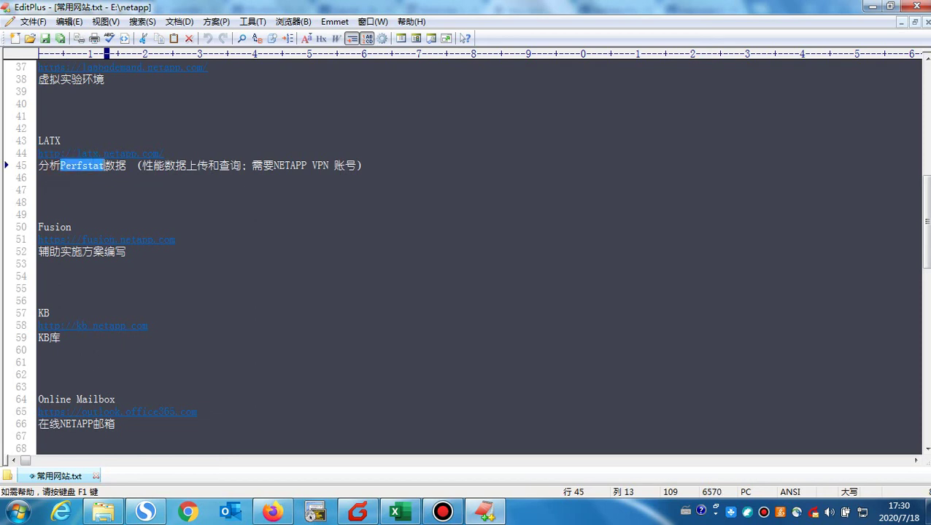
click(114, 186)
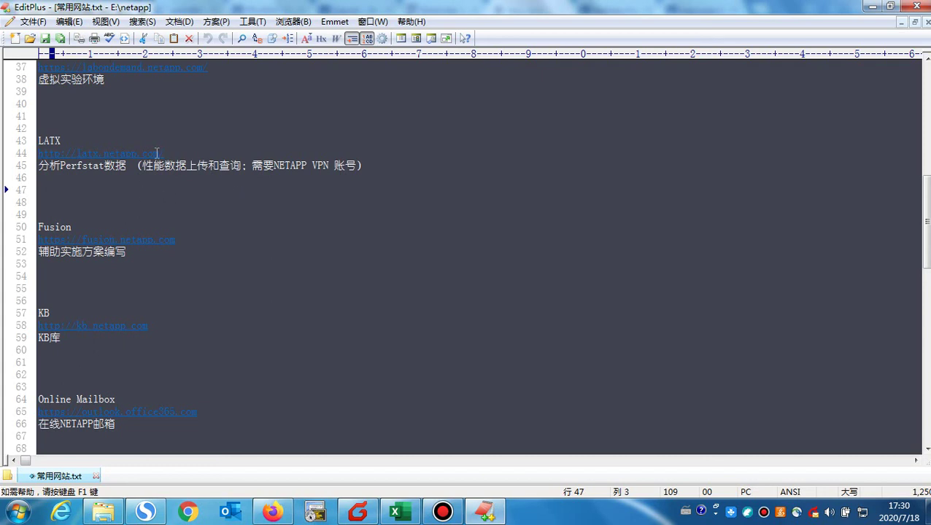
click(158, 153)
drag(158, 153, 38, 154)
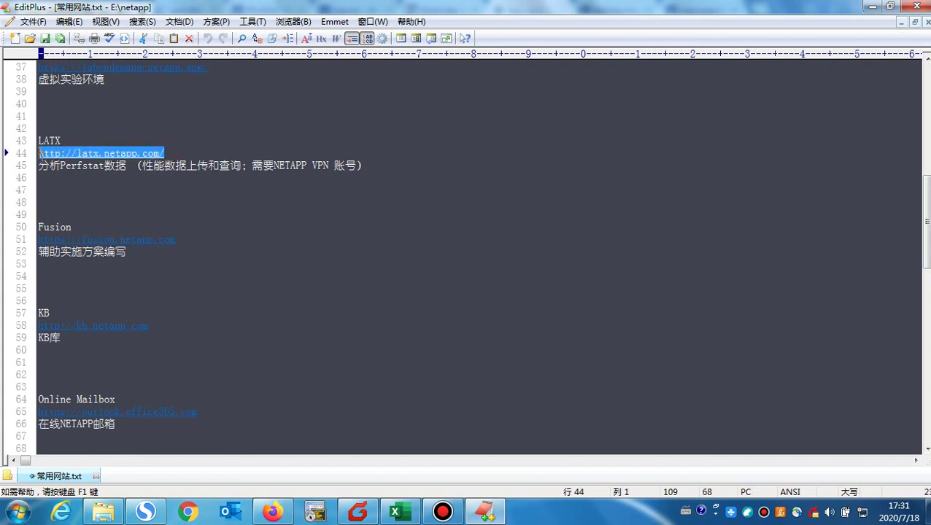
click(170, 192)
drag(358, 165, 251, 165)
click(238, 207)
- Review the rest of the website list, from Online Mailbox through HCI Sizer, and return towards the beginning
scroll(334, 276, down, 9)
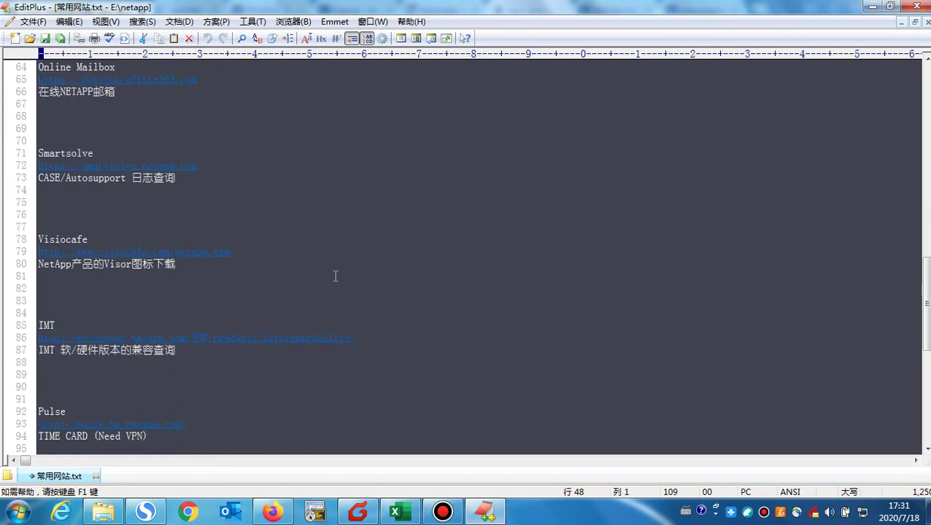
scroll(357, 262, down, 7)
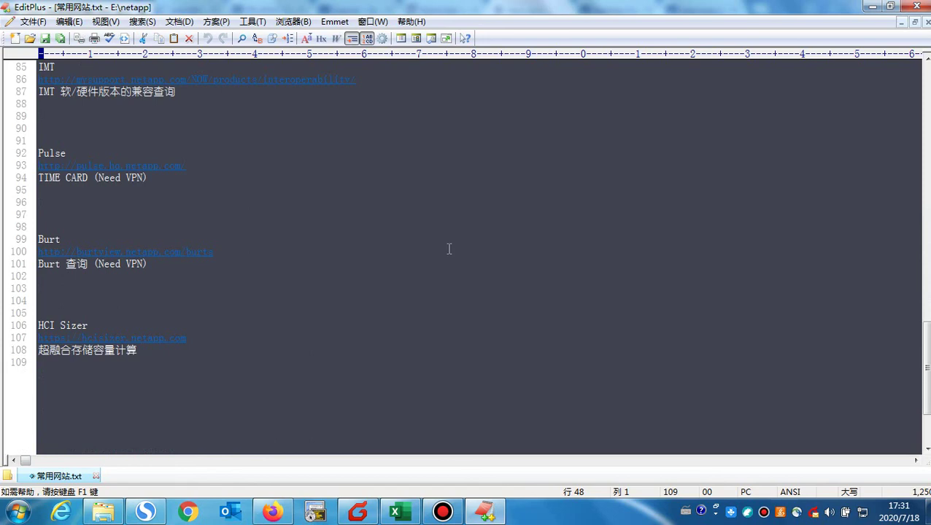
scroll(467, 256, up, 20)
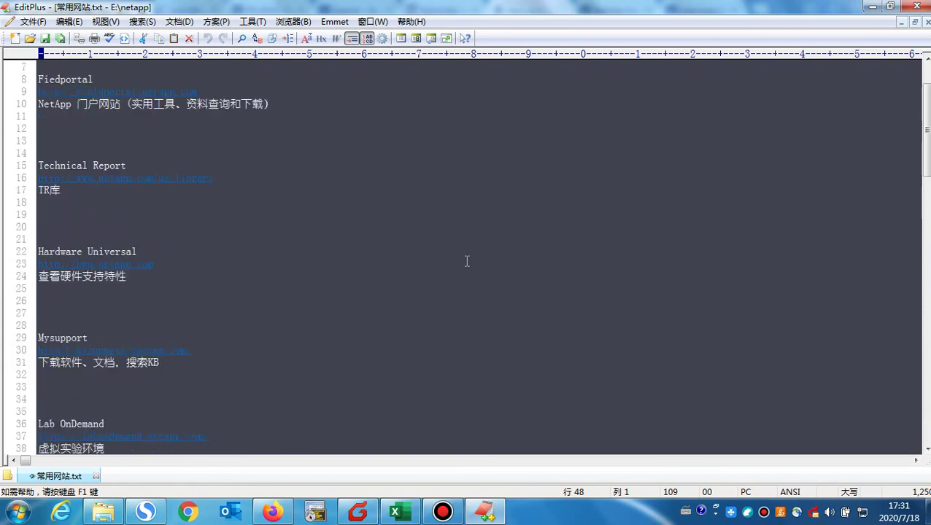